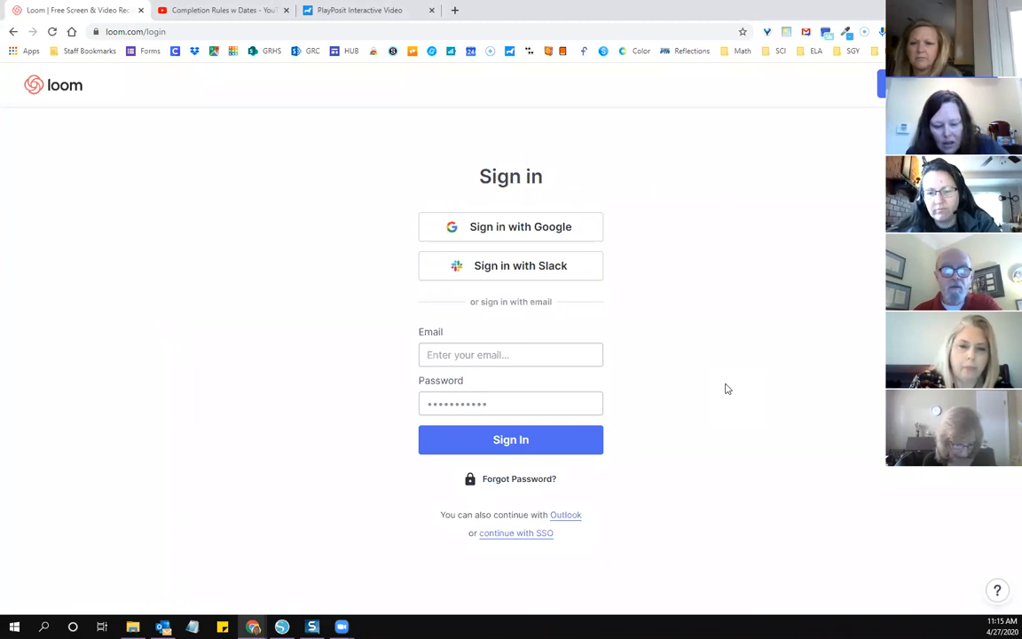
Step: Sign in to Loom with the Google account and download the "Venn Diagram Byz and Rome.docx" video
{"action": "left_click", "coordinate": [527, 231]}
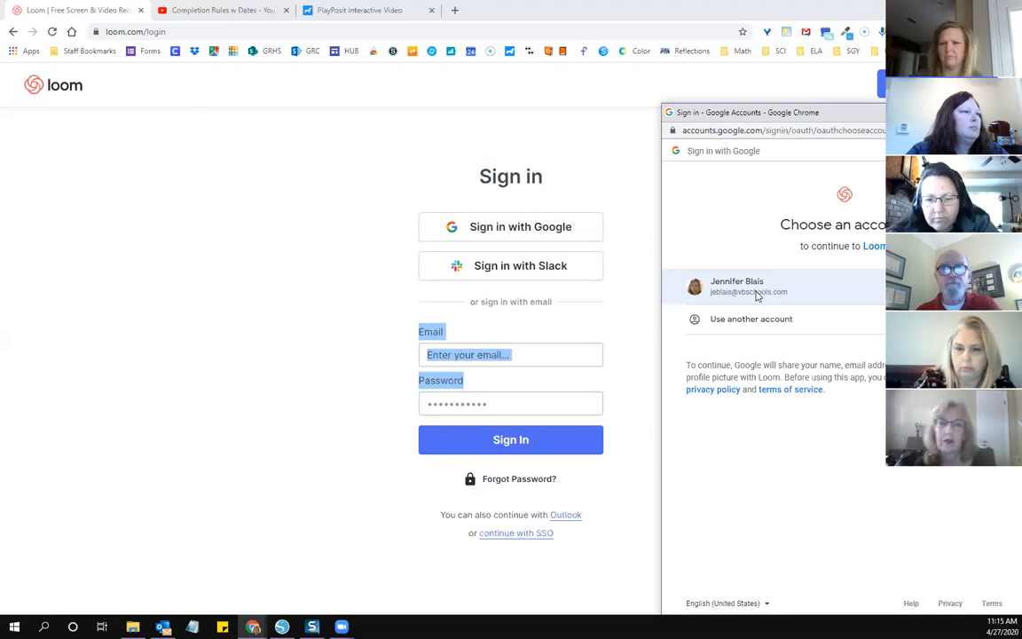
{"action": "left_click", "coordinate": [756, 296]}
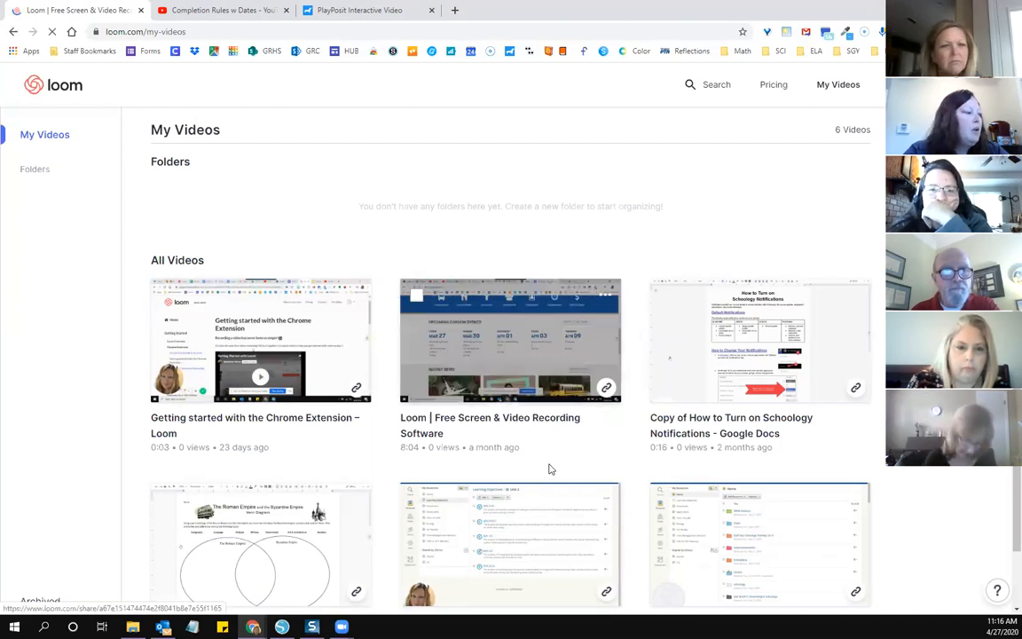
{"action": "left_click", "coordinate": [307, 538]}
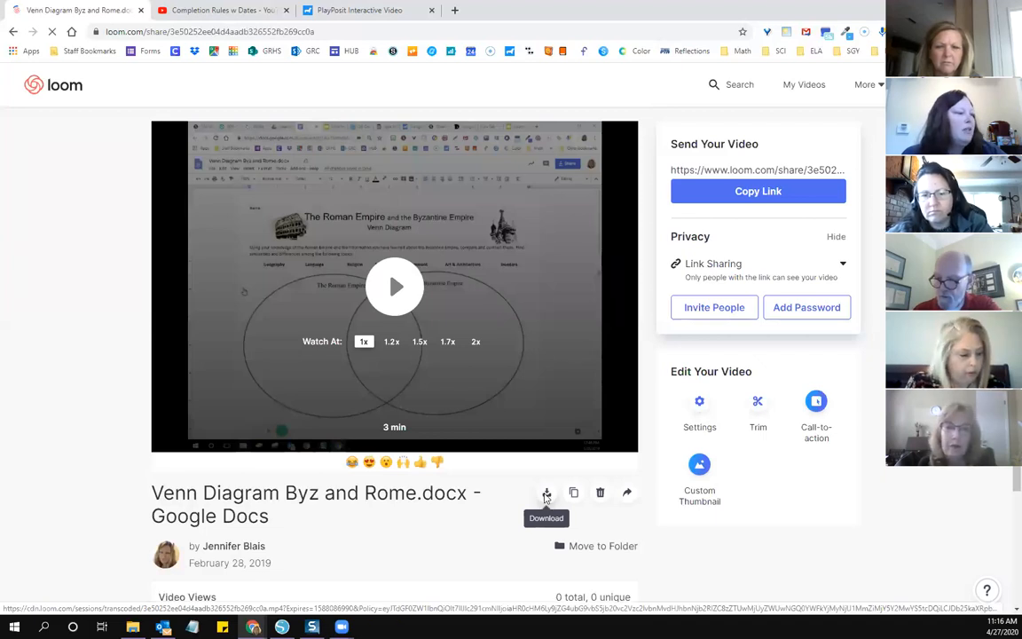
{"action": "left_click", "coordinate": [547, 494]}
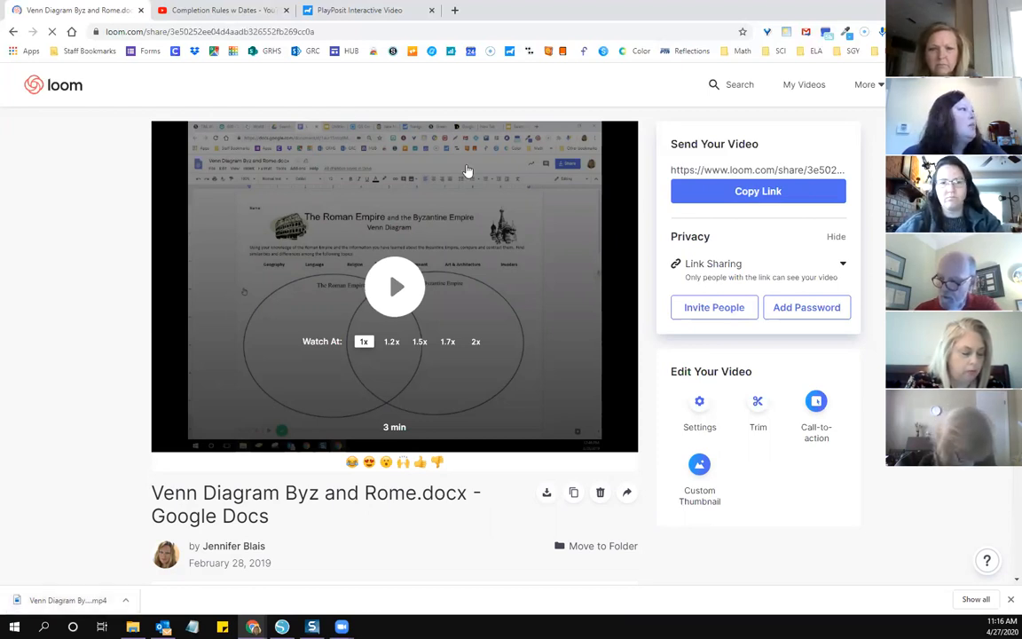
Step: Make a short Loom screen recording and return to the My Videos list
{"action": "left_click", "coordinate": [13, 32]}
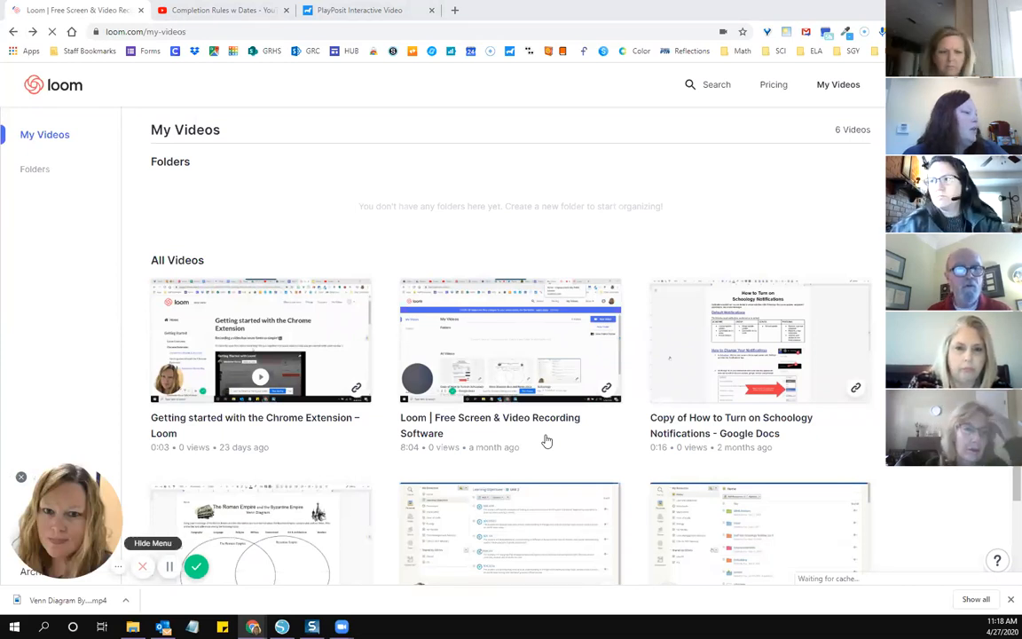
{"action": "left_click", "coordinate": [546, 441]}
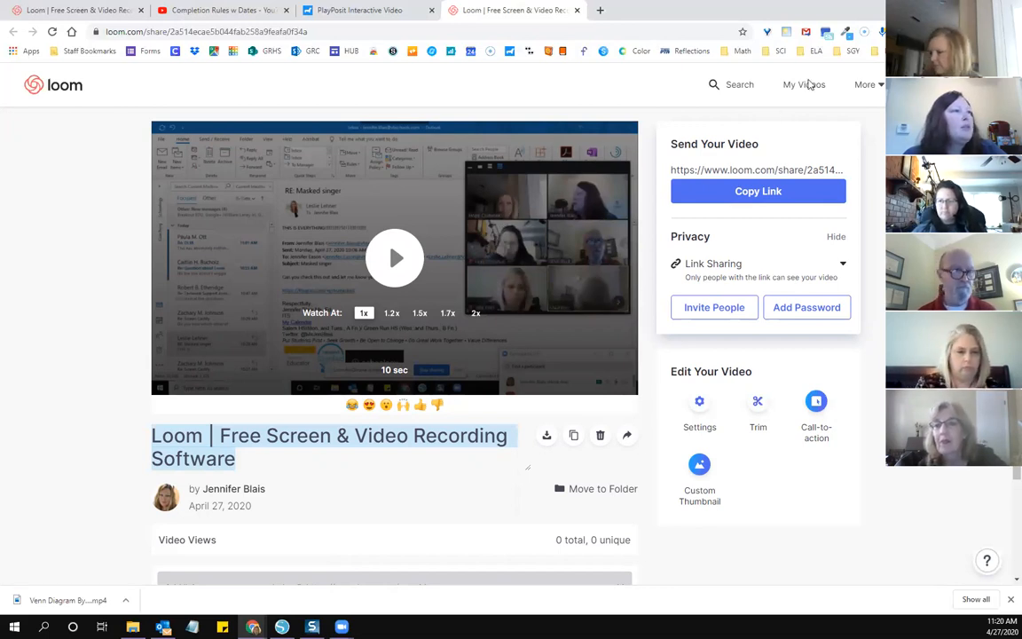
{"action": "left_click", "coordinate": [810, 86]}
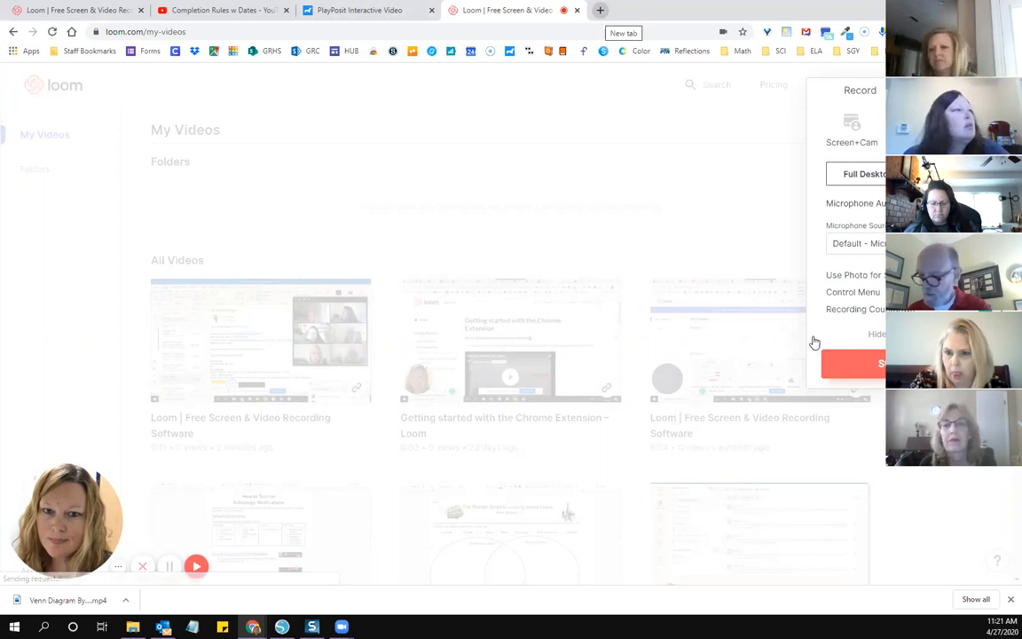
Step: Open the Clever portal from the staff bookmarks in a new tab and locate PlayPosit under Division Supported Resources
{"action": "key", "text": "ctrl+t"}
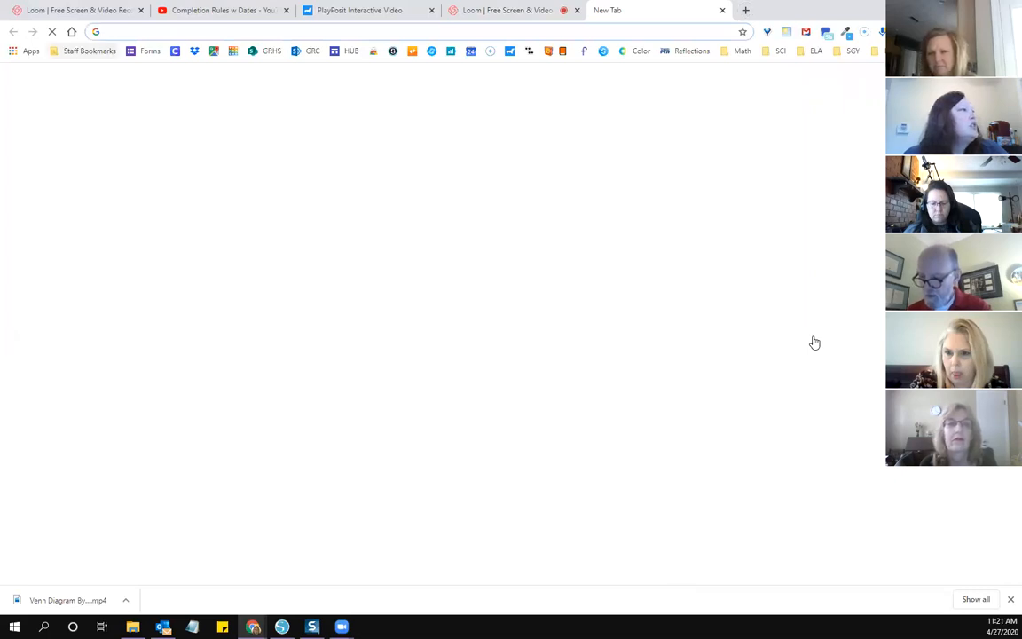
{"action": "left_click", "coordinate": [84, 52]}
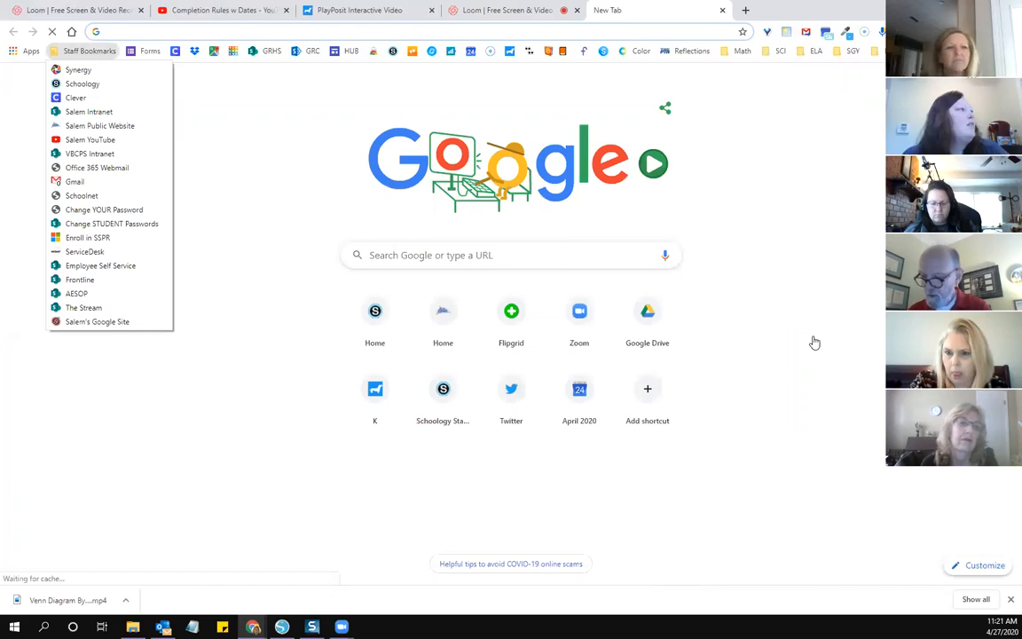
{"action": "left_click", "coordinate": [76, 98]}
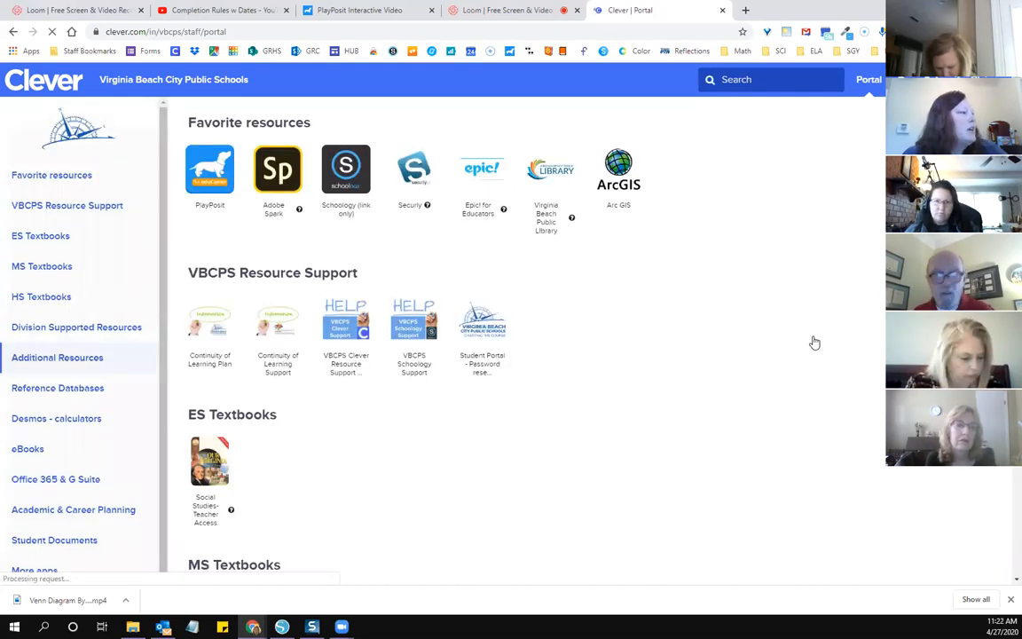
{"action": "scroll", "coordinate": [814, 342], "scroll_direction": "up", "scroll_amount": 5}
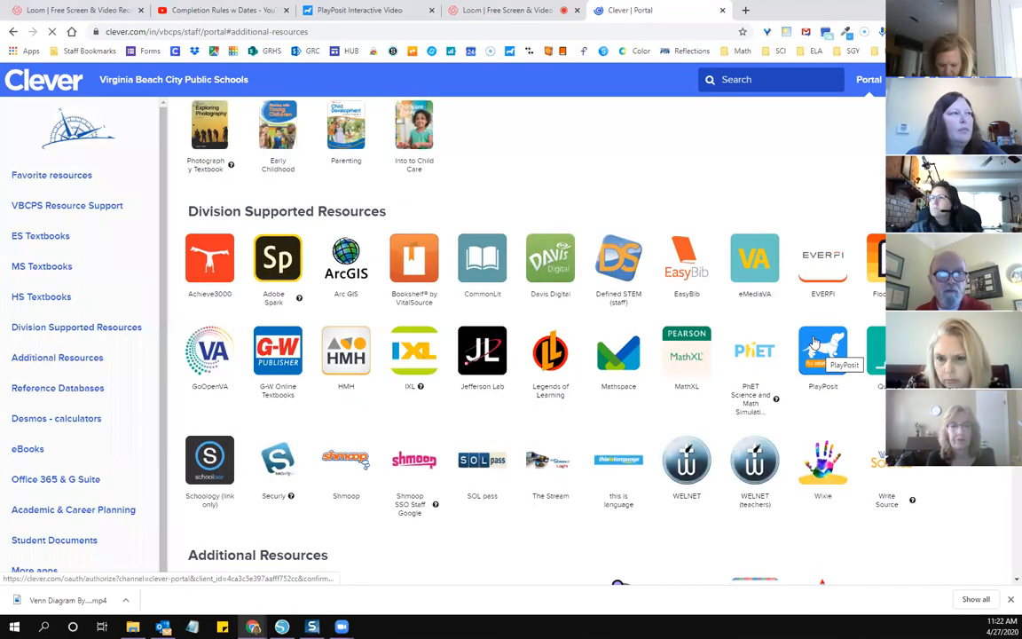
{"action": "mouse_move", "coordinate": [815, 342]}
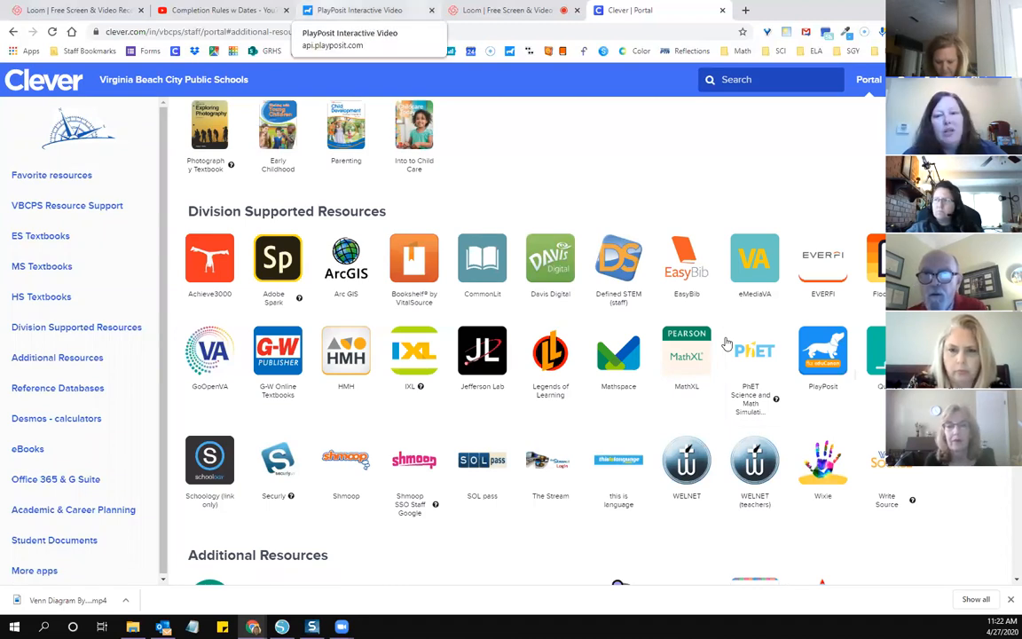
Step: Switch to the open PlayPosit page and view the list of classes
{"action": "left_click", "coordinate": [359, 11]}
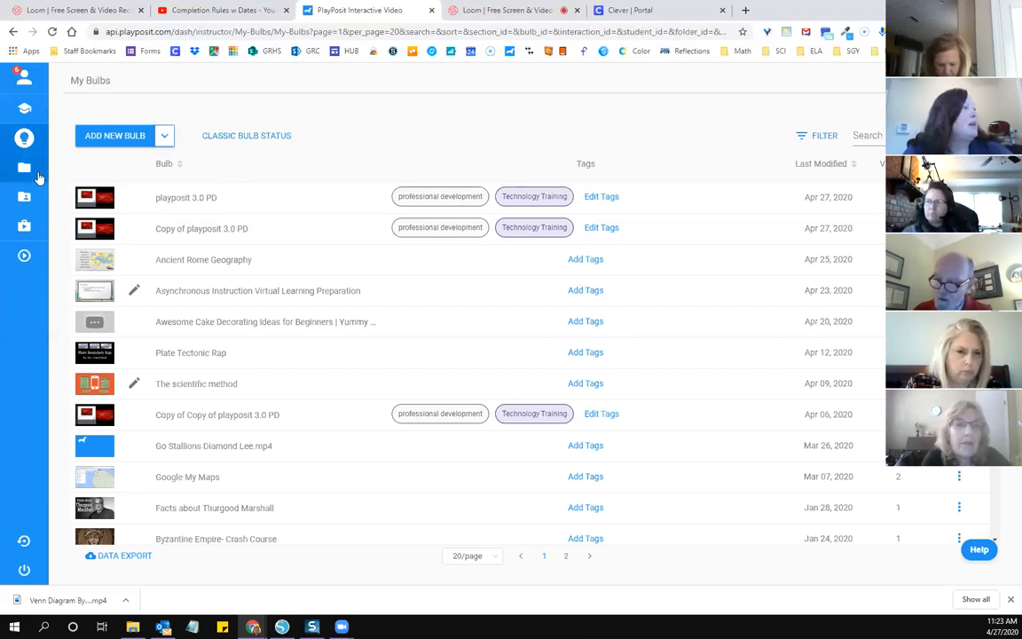
{"action": "mouse_move", "coordinate": [64, 142]}
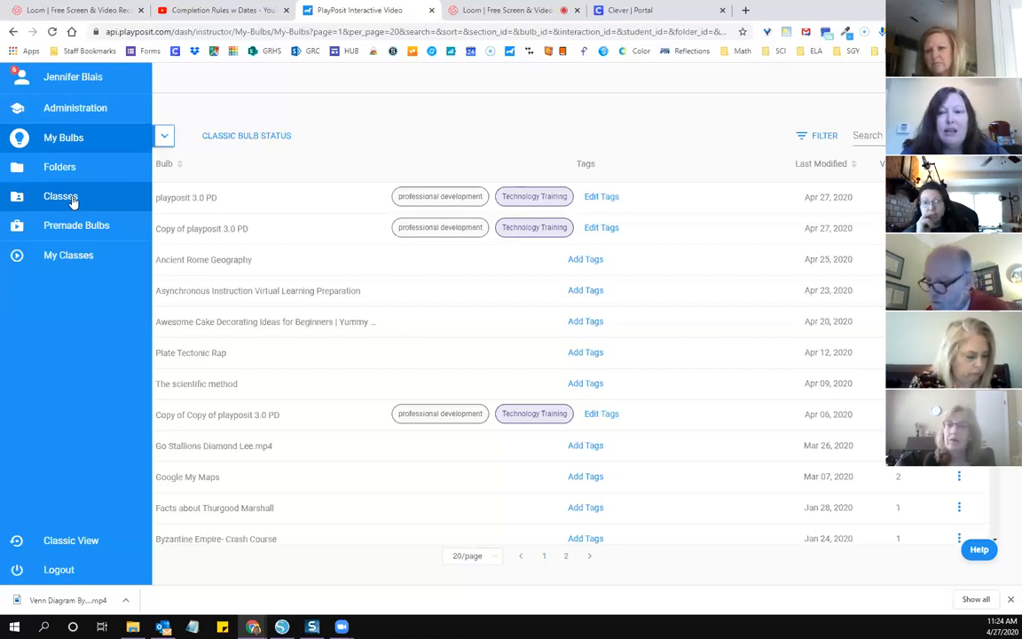
{"action": "left_click", "coordinate": [74, 203]}
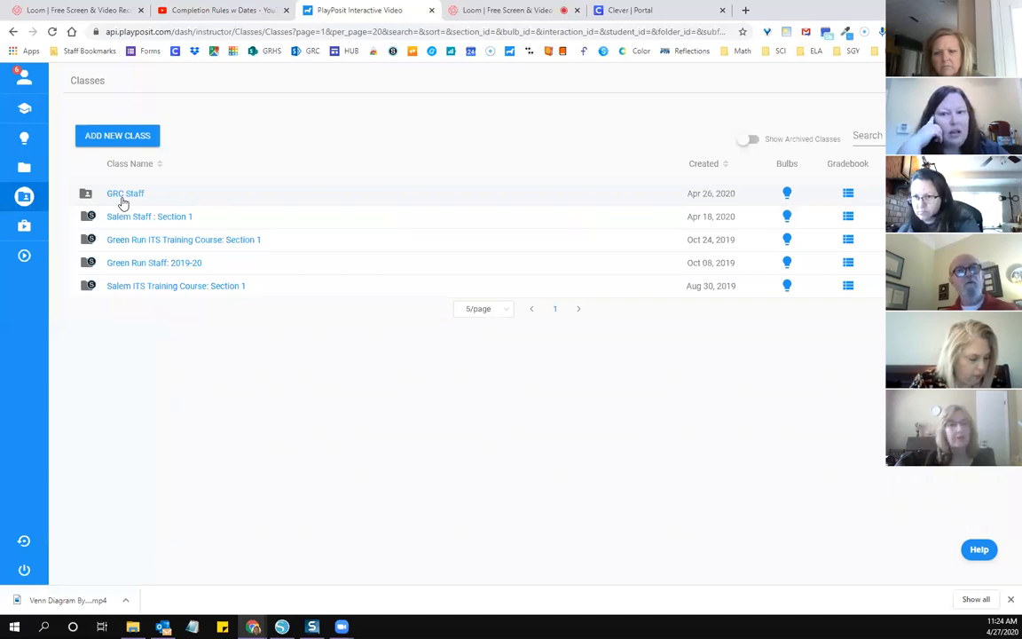
{"action": "mouse_move", "coordinate": [14, 236]}
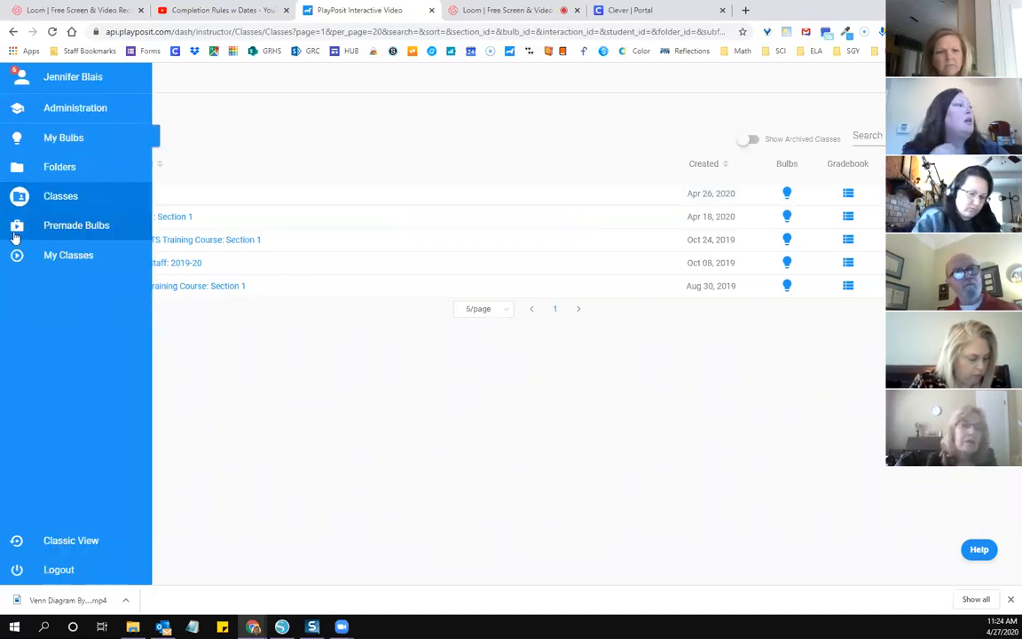
{"action": "left_click", "coordinate": [63, 205]}
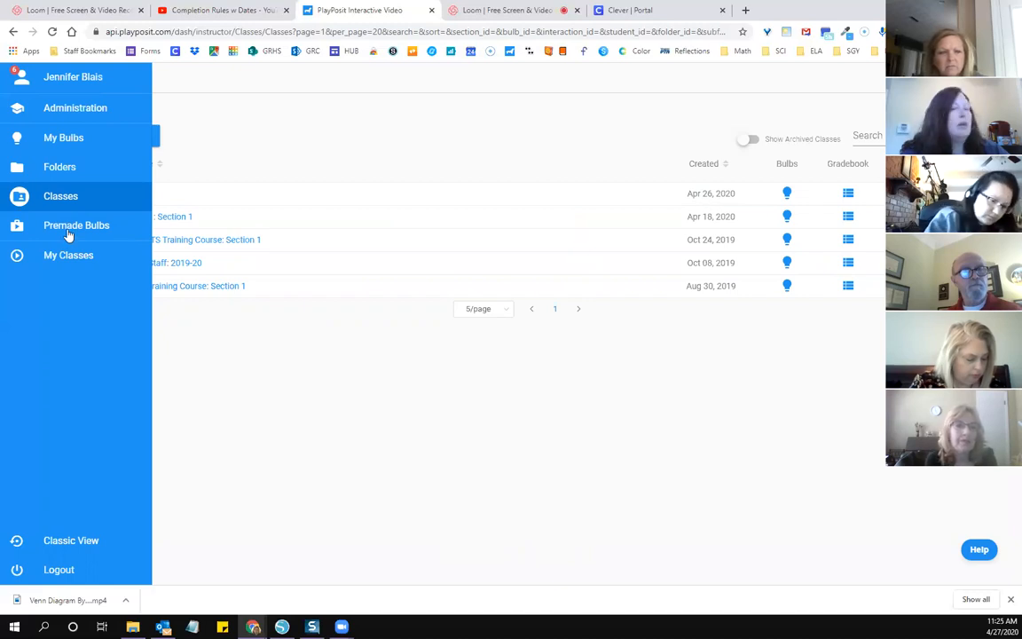
Step: Filter the premade bulbs from All PlayPosit by the keyword French
{"action": "left_click", "coordinate": [67, 229]}
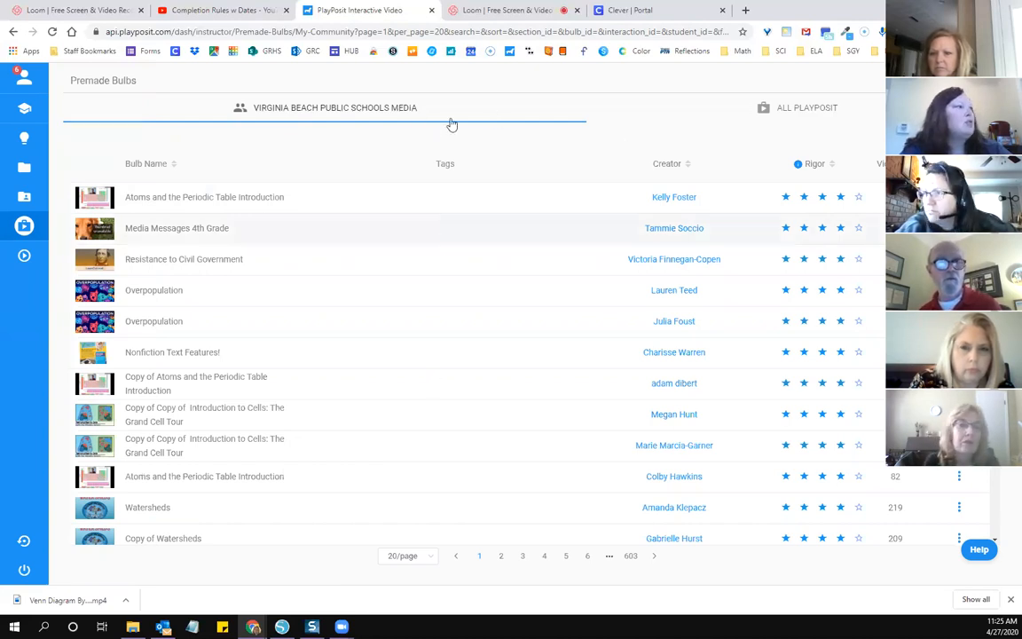
{"action": "left_click", "coordinate": [823, 111]}
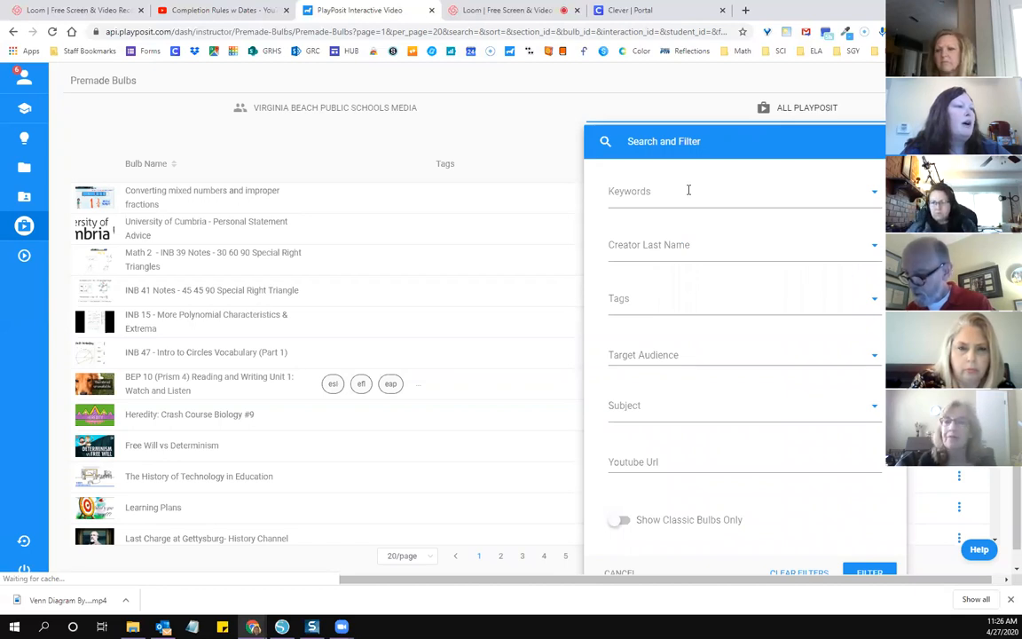
{"action": "left_click", "coordinate": [689, 190]}
{"action": "type", "text": "fRENCH"}
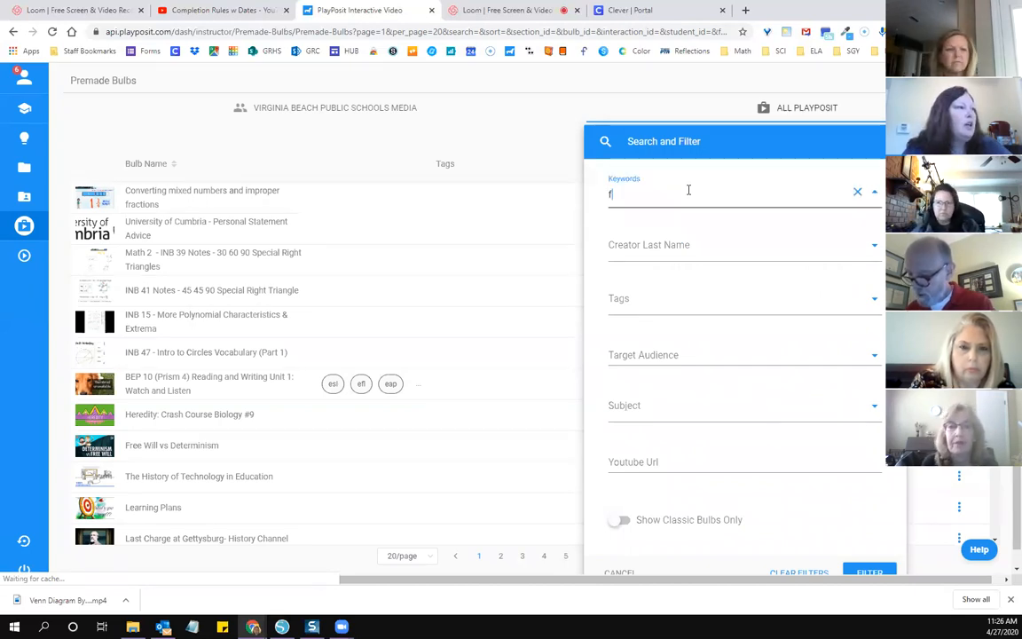
{"action": "key", "text": "BackSpace"}
{"action": "key", "text": "BackSpace"}
{"action": "key", "text": "BackSpace"}
{"action": "key", "text": "BackSpace"}
{"action": "key", "text": "BackSpace"}
{"action": "key", "text": "BackSpace"}
{"action": "type", "text": "F"}
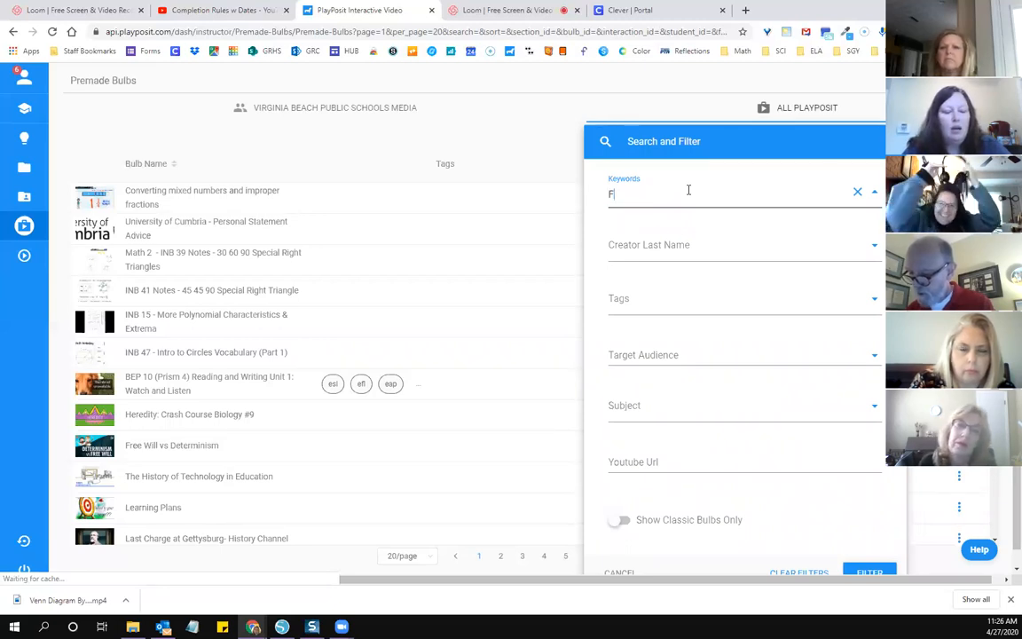
{"action": "type", "text": "rench"}
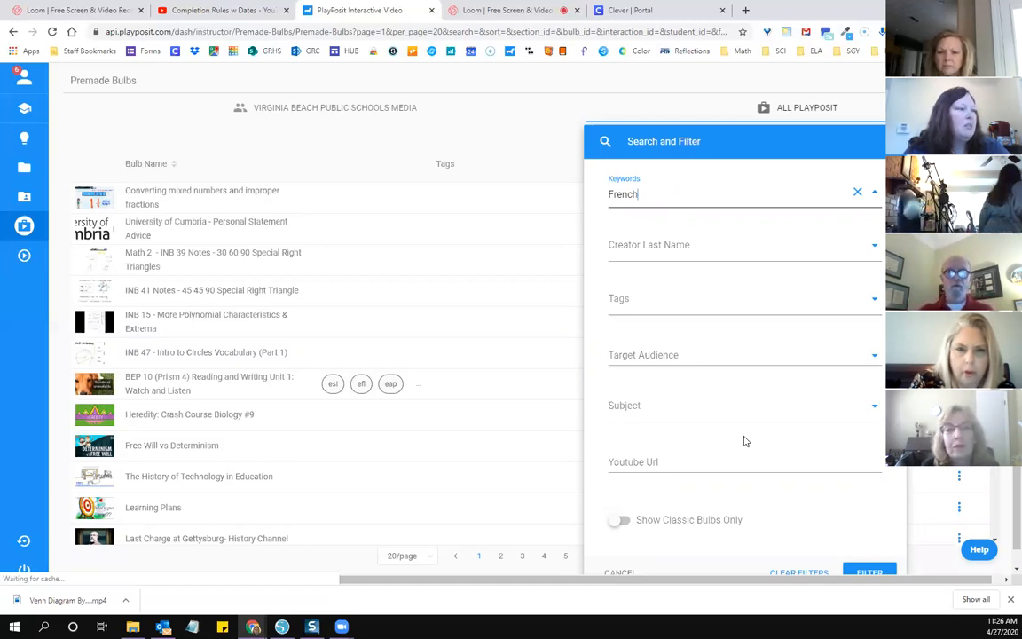
{"action": "scroll", "coordinate": [744, 441], "scroll_direction": "down", "scroll_amount": 1}
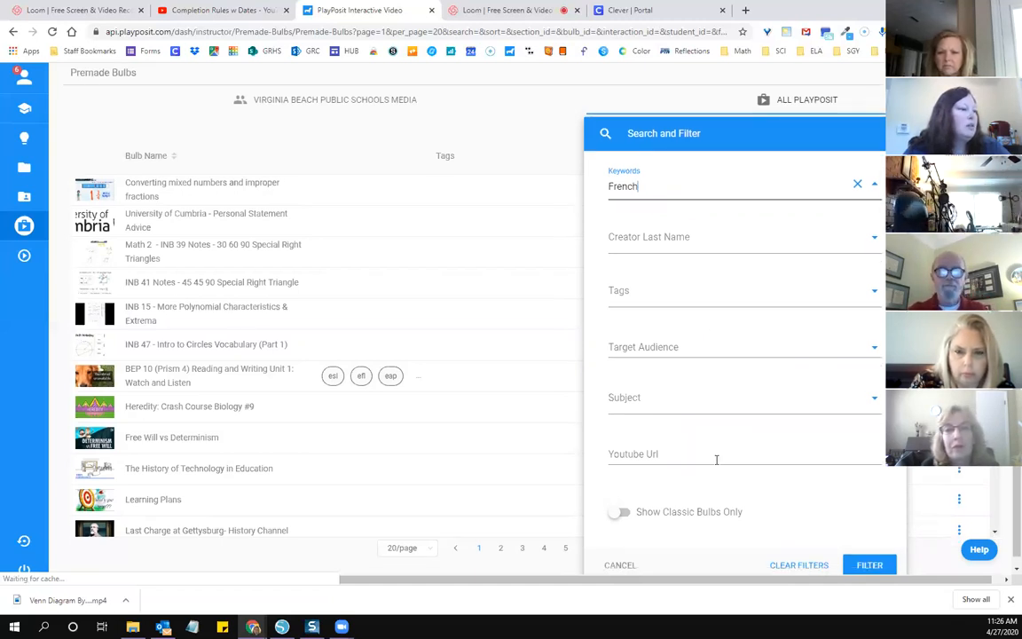
{"action": "scroll", "coordinate": [701, 488], "scroll_direction": "down", "scroll_amount": 1}
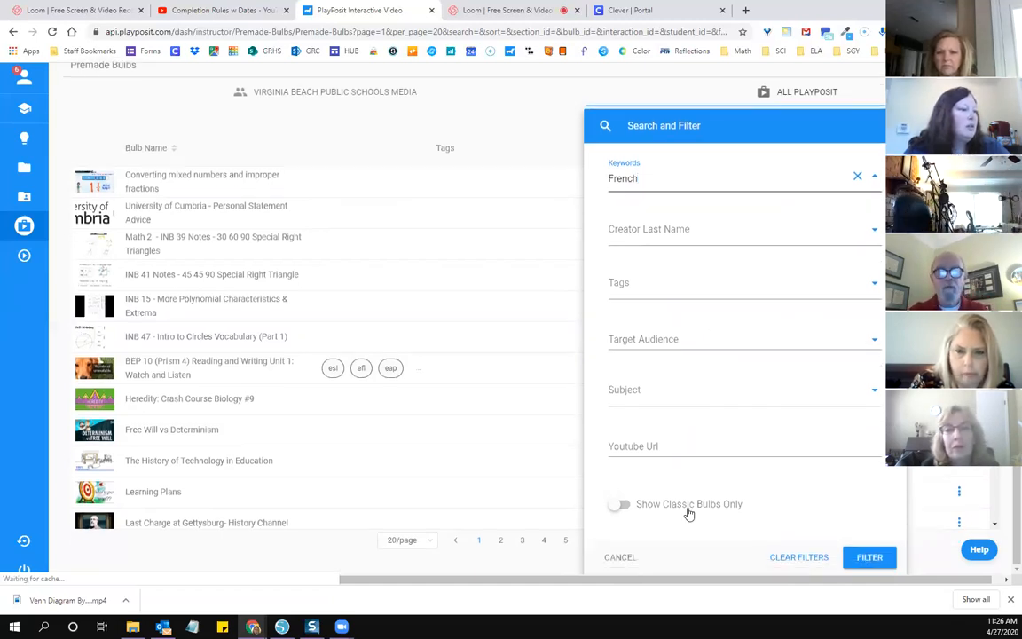
{"action": "left_click", "coordinate": [869, 559]}
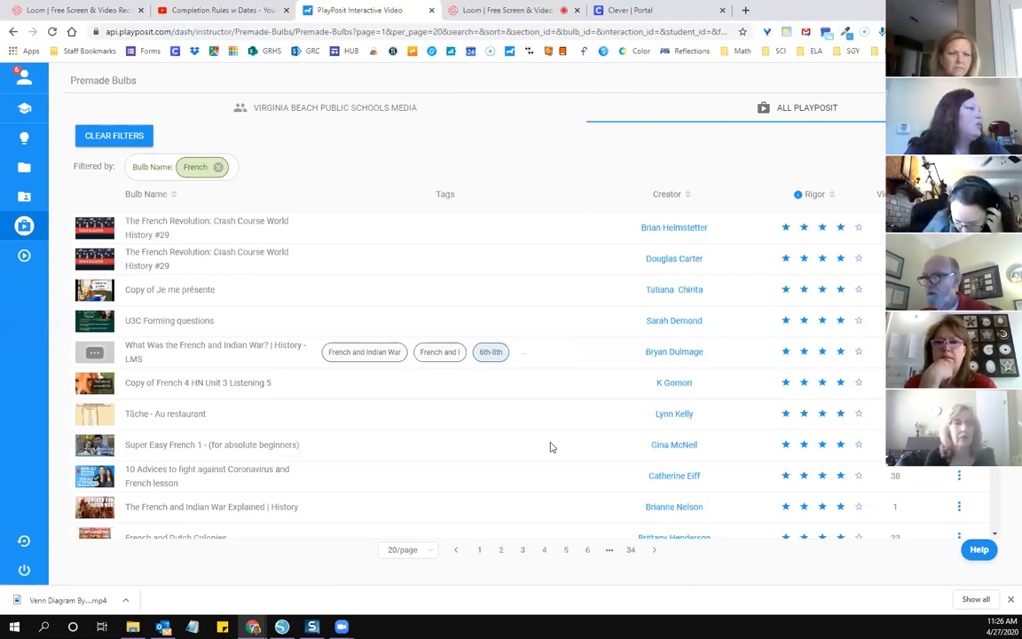
Step: Browse the filtered French bulbs and show the available actions for "Copy of Je me présente"
{"action": "scroll", "coordinate": [550, 447], "scroll_direction": "down", "scroll_amount": 1}
{"action": "scroll", "coordinate": [550, 446], "scroll_direction": "down", "scroll_amount": 1}
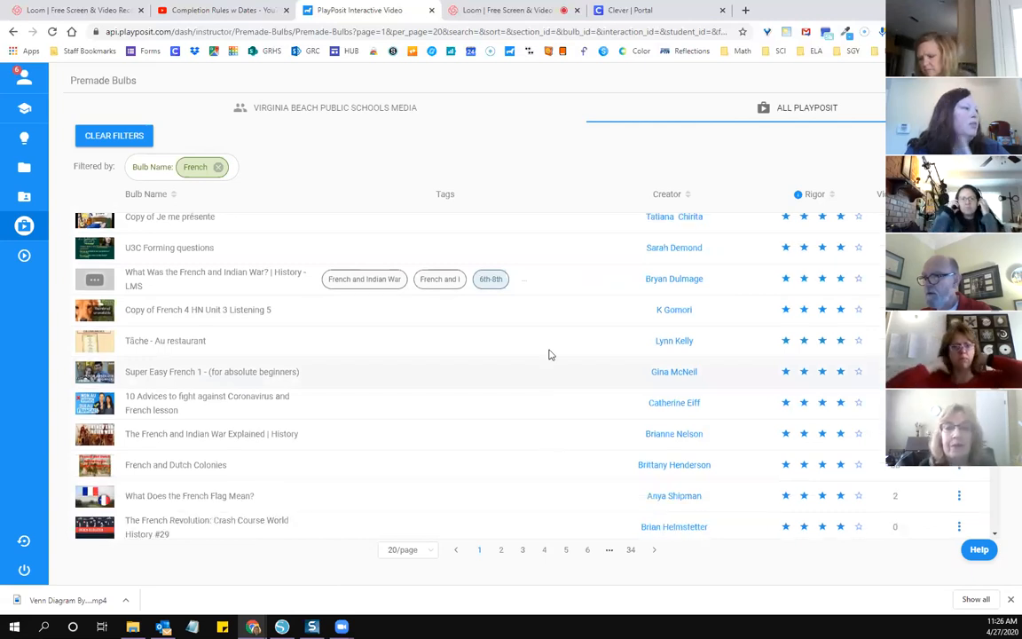
{"action": "scroll", "coordinate": [586, 311], "scroll_direction": "down", "scroll_amount": 3}
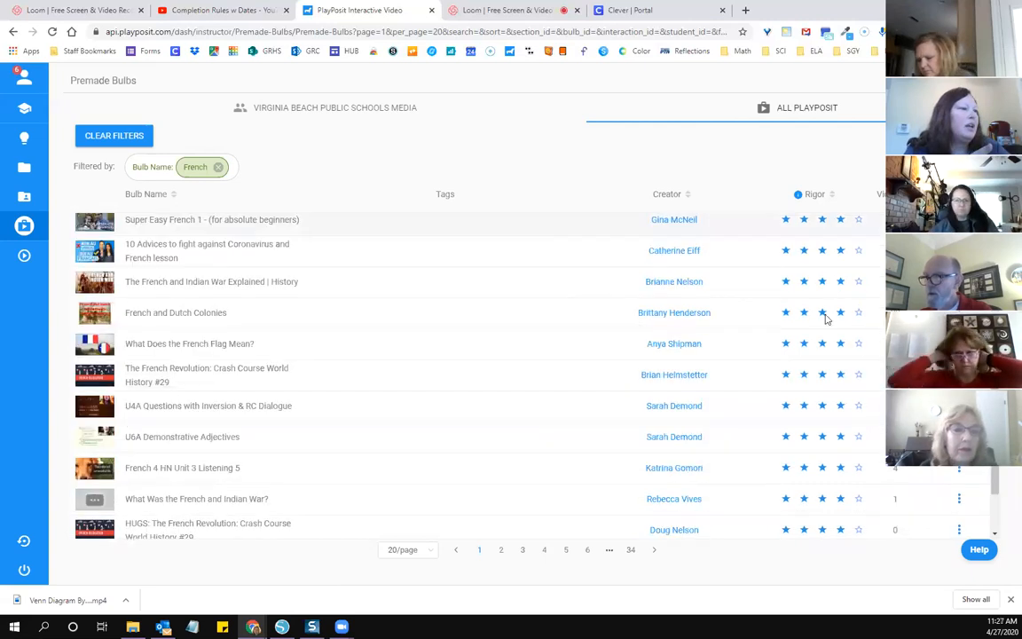
{"action": "scroll", "coordinate": [634, 319], "scroll_direction": "up", "scroll_amount": 5}
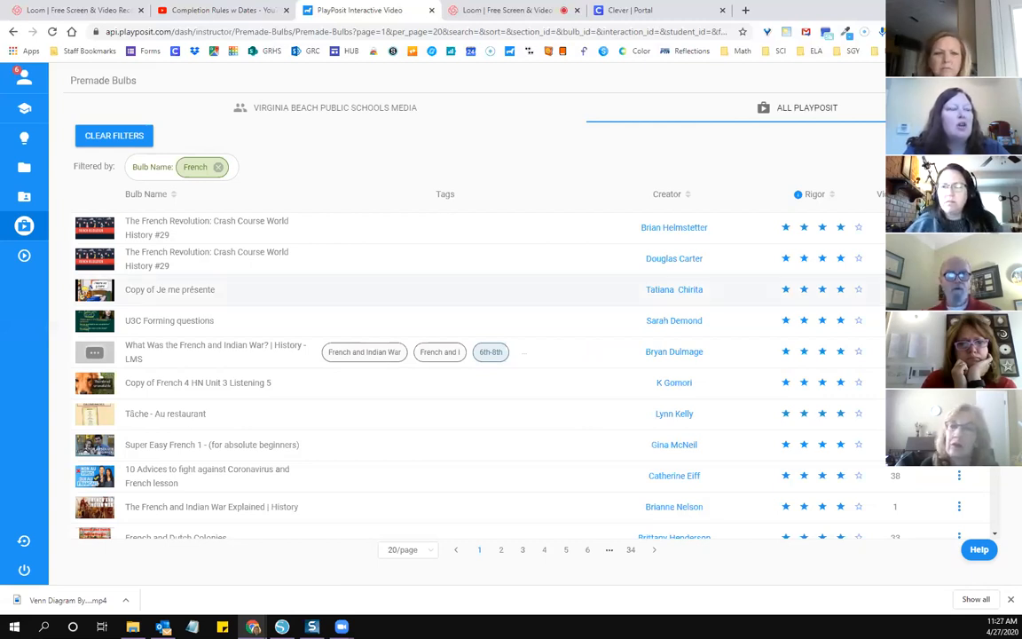
{"action": "left_click", "coordinate": [959, 290]}
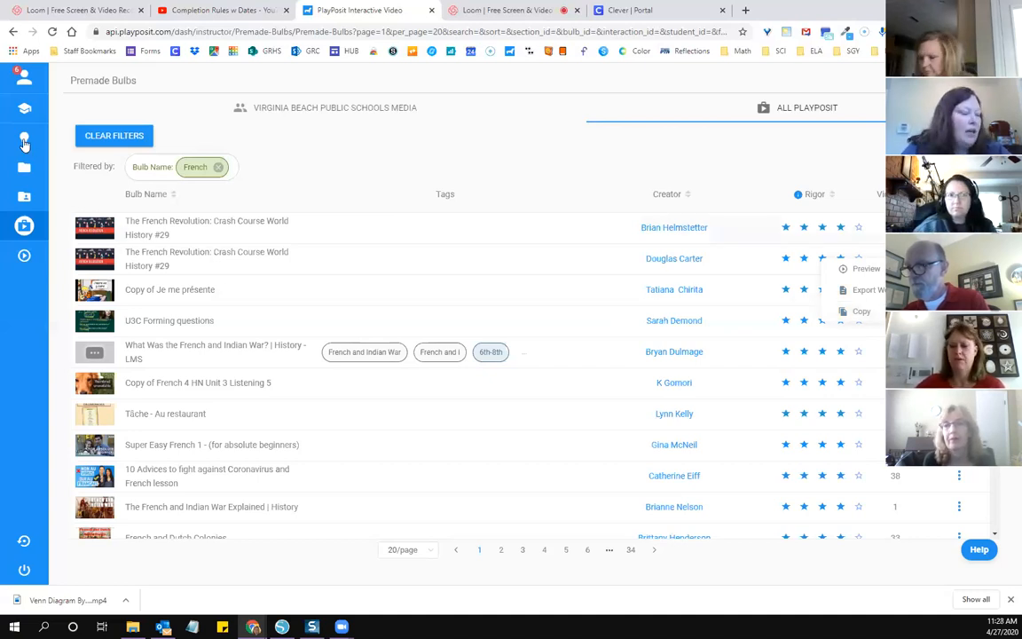
Step: Add a new bulb in My Bulbs and bring up its designer page
{"action": "mouse_move", "coordinate": [76, 141]}
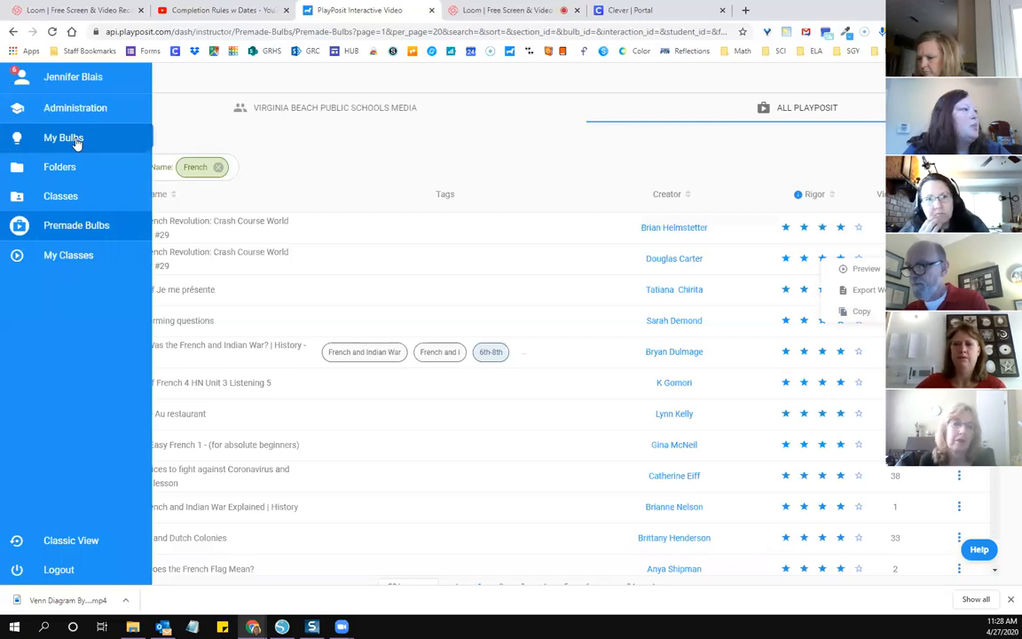
{"action": "left_click", "coordinate": [76, 142]}
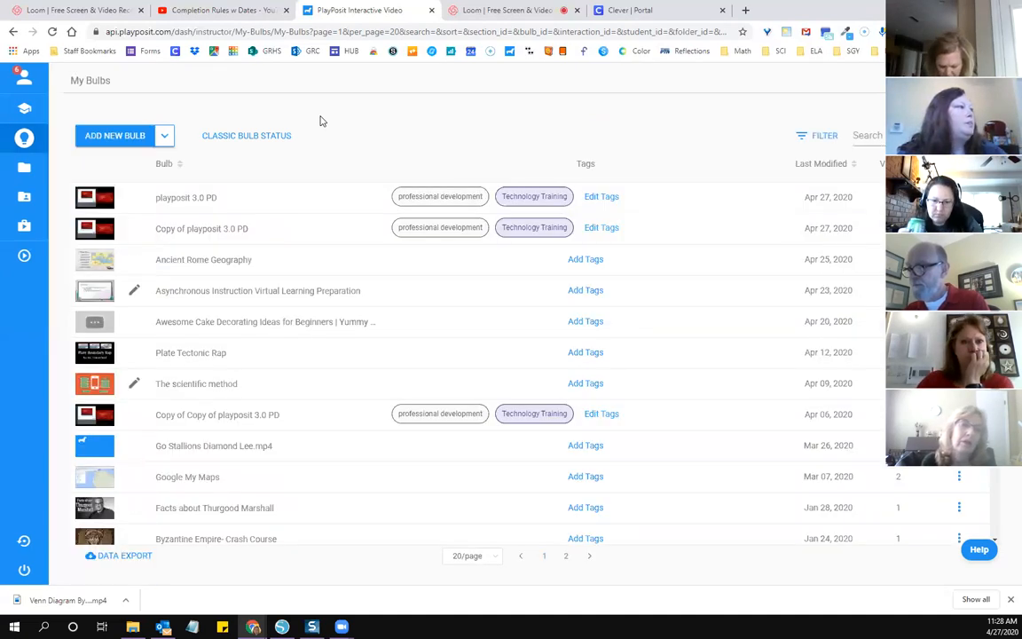
{"action": "left_click", "coordinate": [123, 140]}
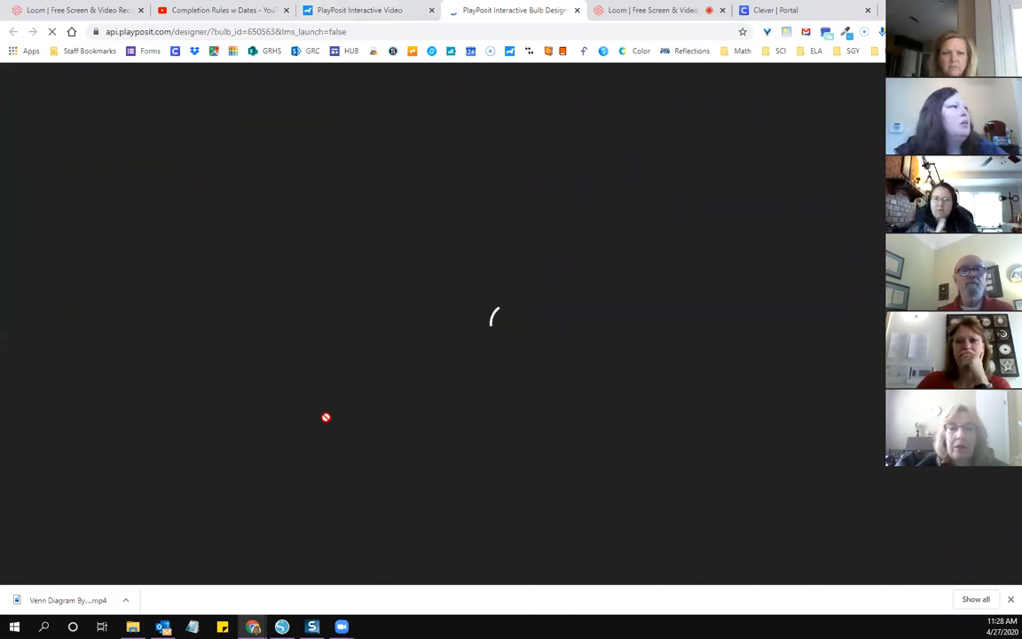
{"action": "key", "text": "ctrl+shift+Tab"}
{"action": "key", "text": "ctrl+Tab"}
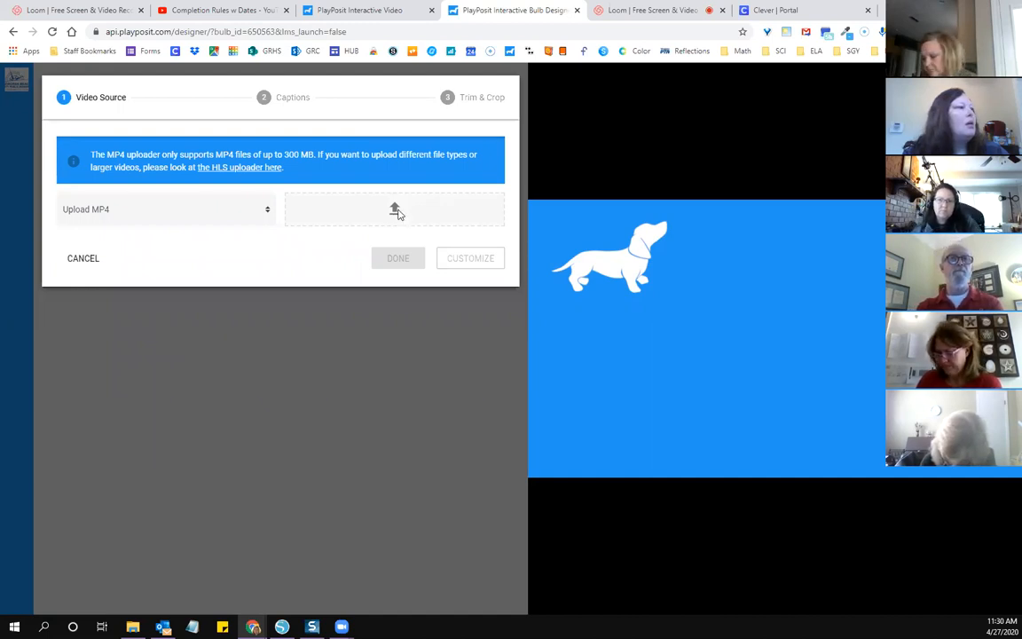
Step: Upload the MP4 "Venn Diagram Byz and Rome.docx - Google Docs" from the Downloads folder as the bulb's video source
{"action": "left_click", "coordinate": [396, 213]}
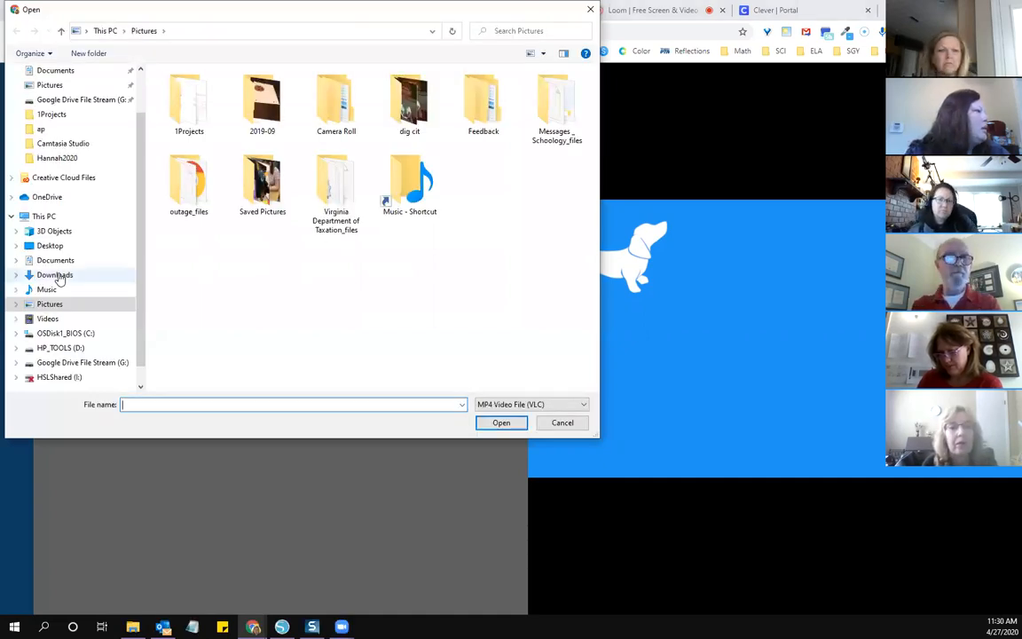
{"action": "left_click", "coordinate": [55, 275]}
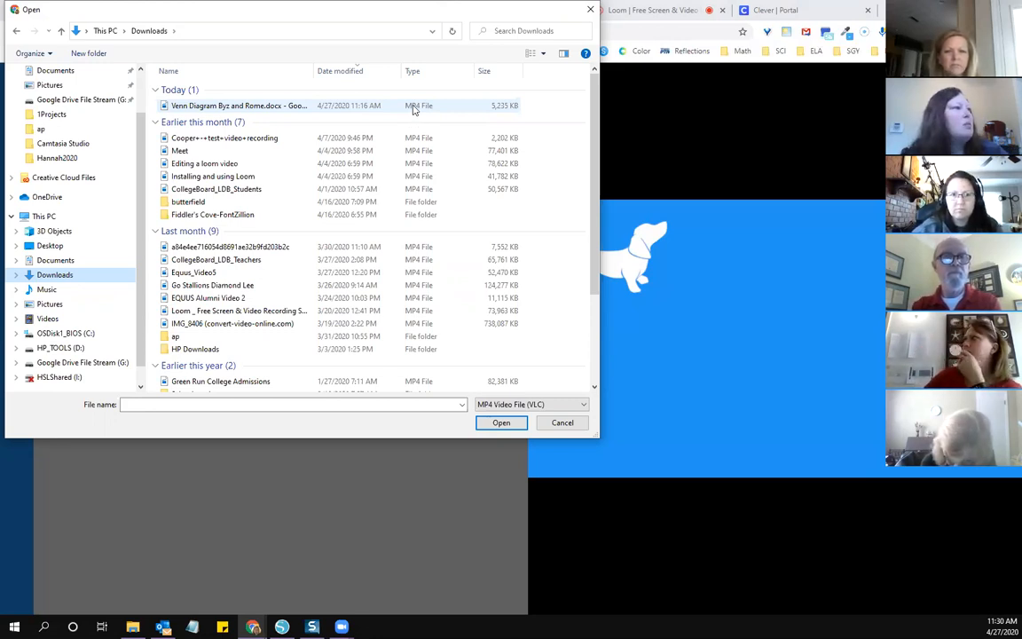
{"action": "left_click", "coordinate": [516, 427]}
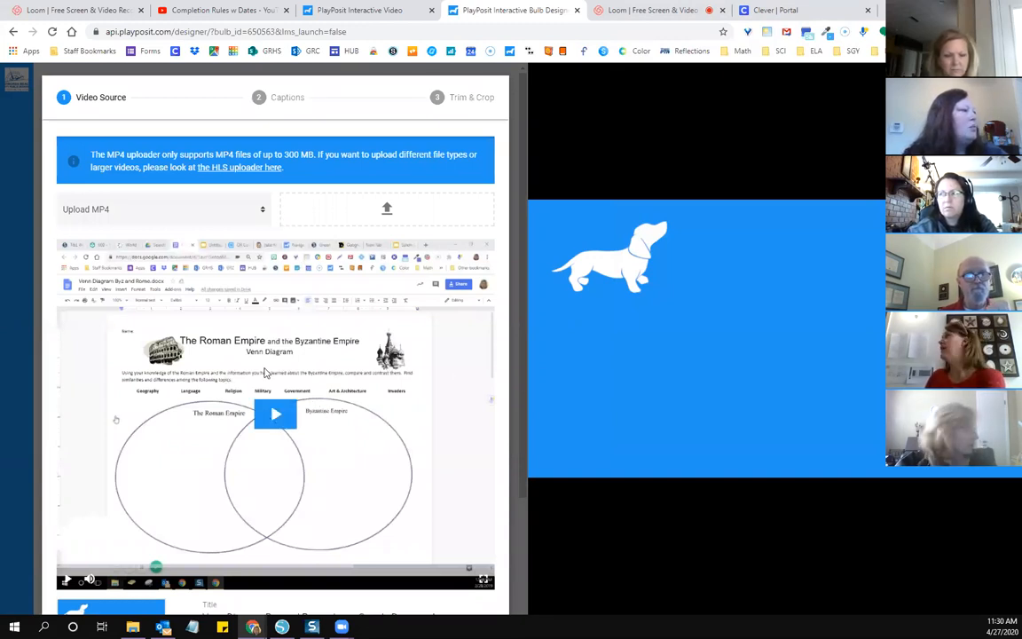
Step: Shorten the uploaded video's title to "Venn Diagram Byz and Rome" and finish adding the video segment
{"action": "scroll", "coordinate": [264, 365], "scroll_direction": "down", "scroll_amount": 1}
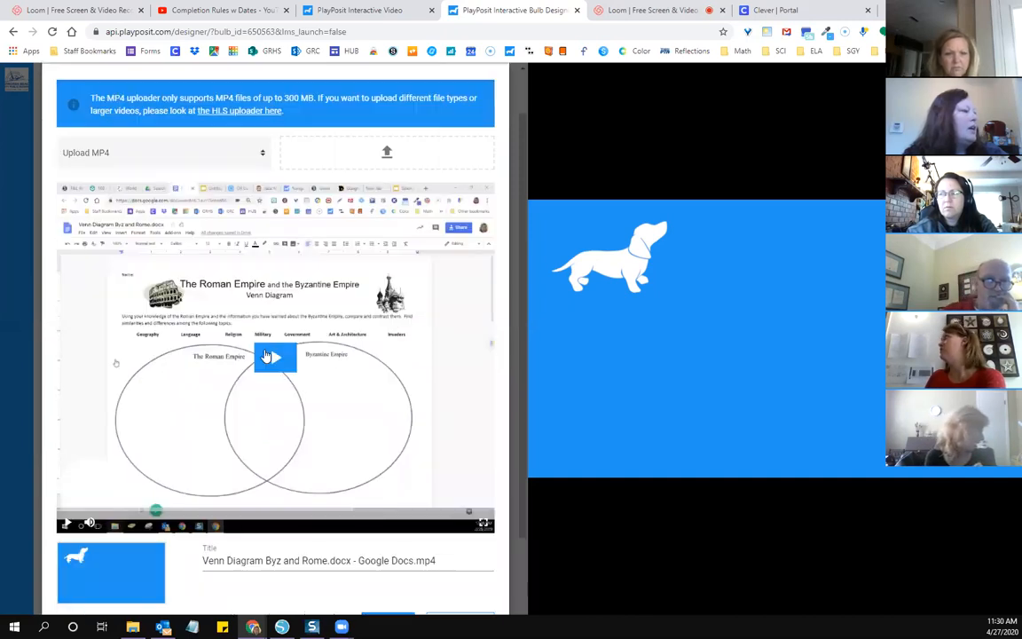
{"action": "scroll", "coordinate": [277, 472], "scroll_direction": "down", "scroll_amount": 1}
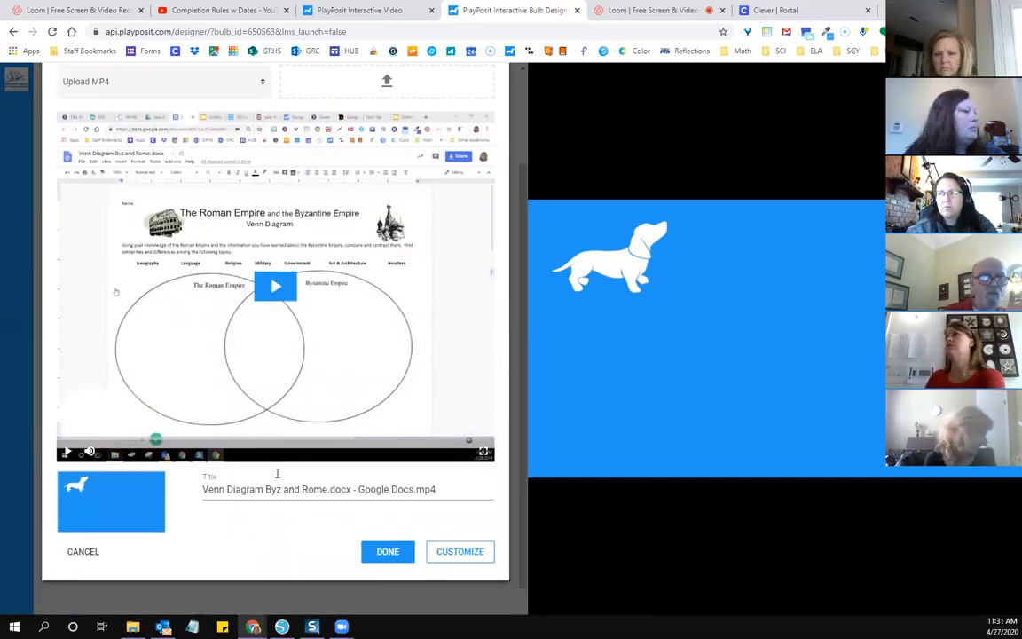
{"action": "scroll", "coordinate": [433, 467], "scroll_direction": "down", "scroll_amount": 1}
{"action": "left_click", "coordinate": [433, 470]}
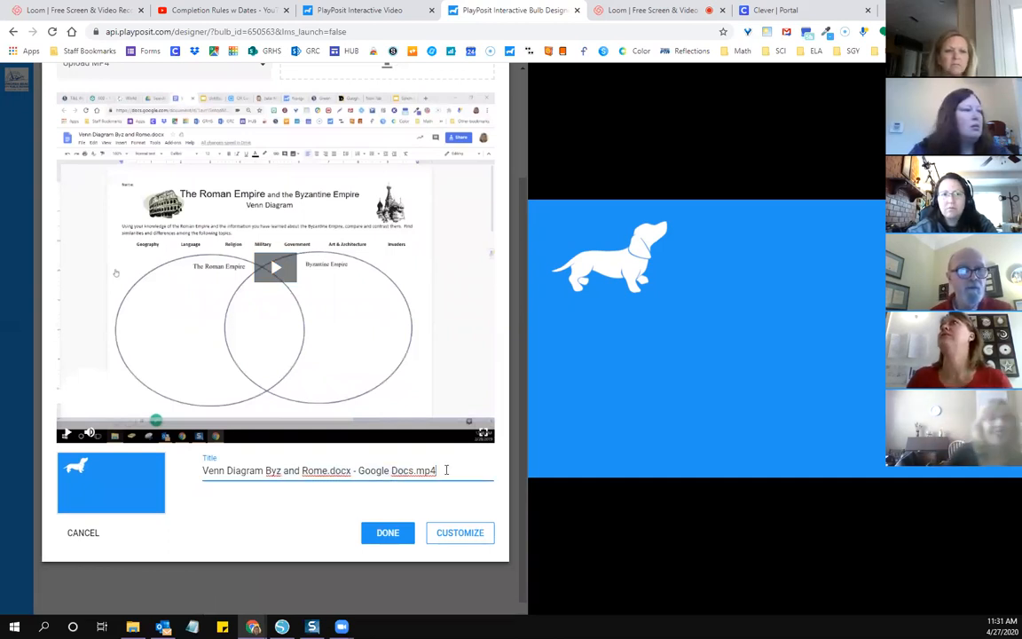
{"action": "key", "text": "BackSpace"}
{"action": "key", "text": "BackSpace"}
{"action": "key", "text": "BackSpace"}
{"action": "key", "text": "BackSpace"}
{"action": "key", "text": "BackSpace"}
{"action": "key", "text": "BackSpace"}
{"action": "key", "text": "BackSpace"}
{"action": "key", "text": "BackSpace"}
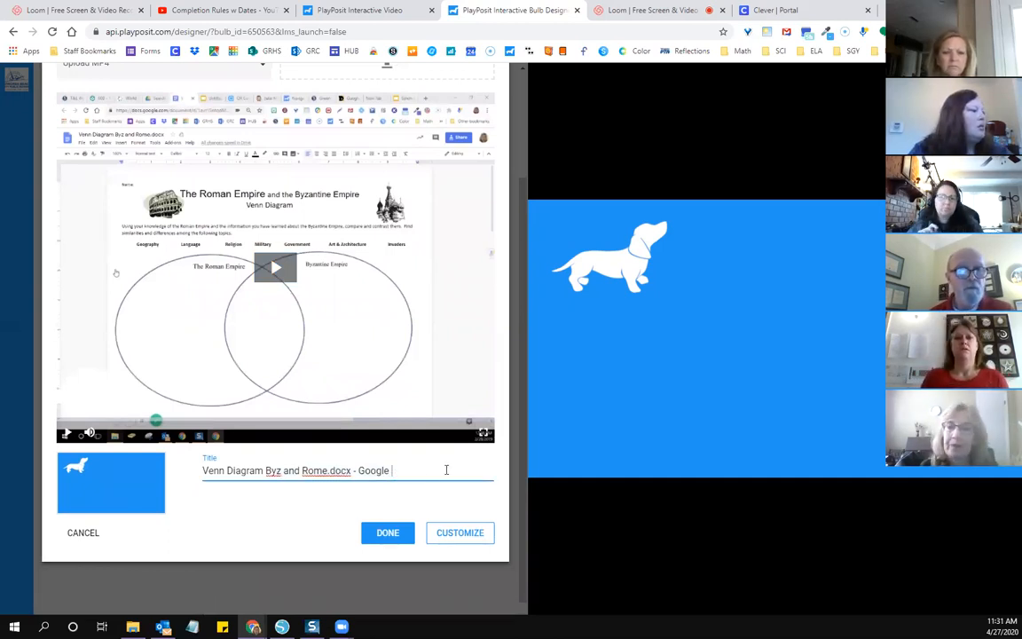
{"action": "key", "text": "BackSpace"}
{"action": "key", "text": "BackSpace"}
{"action": "key", "text": "BackSpace"}
{"action": "key", "text": "BackSpace"}
{"action": "key", "text": "BackSpace"}
{"action": "key", "text": "BackSpace"}
{"action": "key", "text": "BackSpace"}
{"action": "key", "text": "BackSpace"}
{"action": "key", "text": "BackSpace"}
{"action": "key", "text": "BackSpace"}
{"action": "key", "text": "BackSpace"}
{"action": "key", "text": "BackSpace"}
{"action": "key", "text": "BackSpace"}
{"action": "key", "text": "BackSpace"}
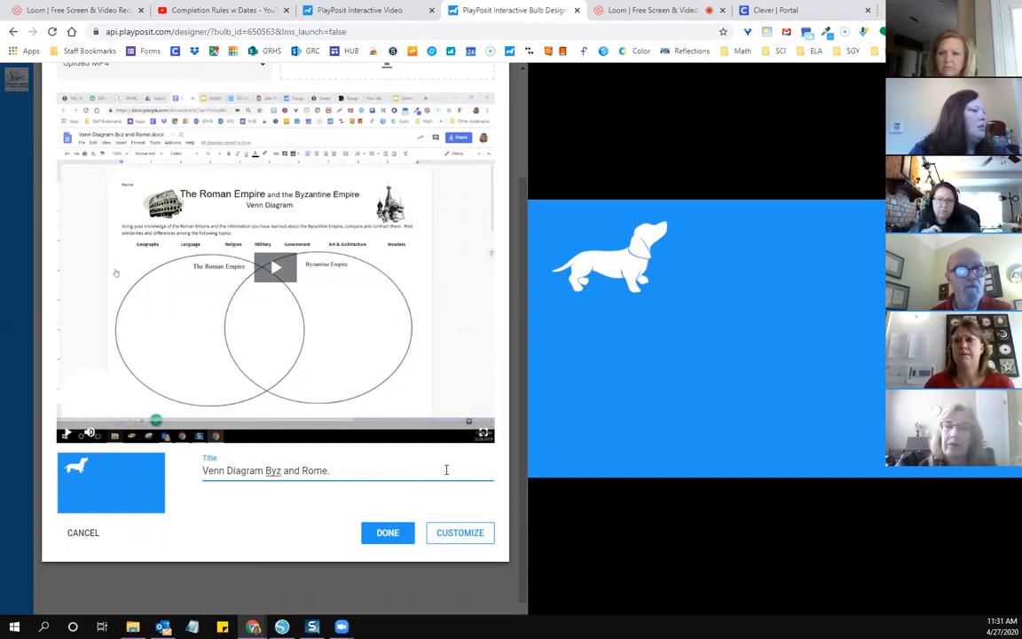
{"action": "key", "text": "BackSpace"}
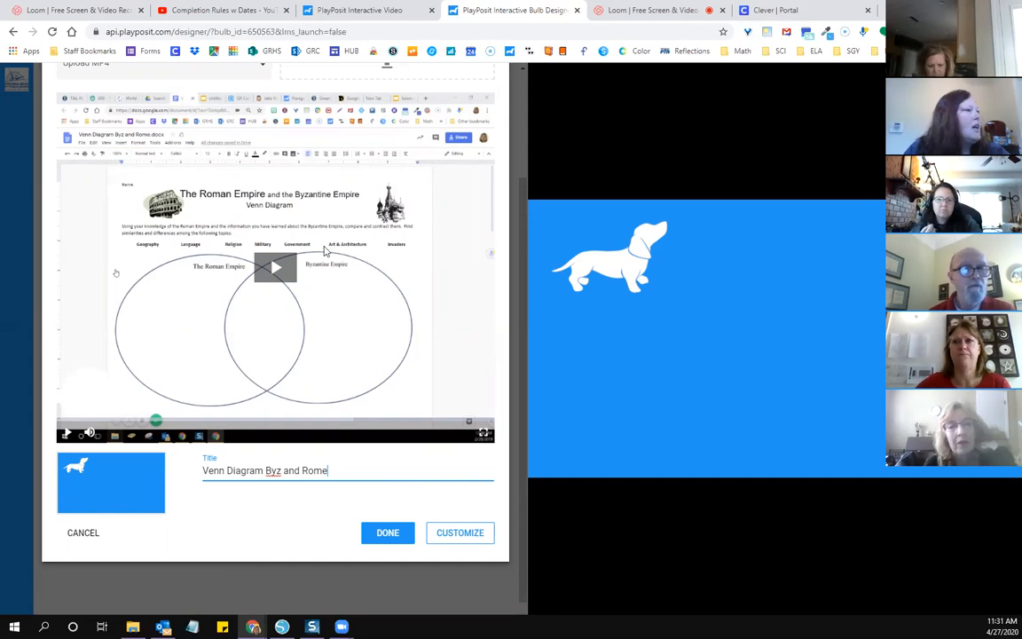
{"action": "left_click", "coordinate": [385, 535]}
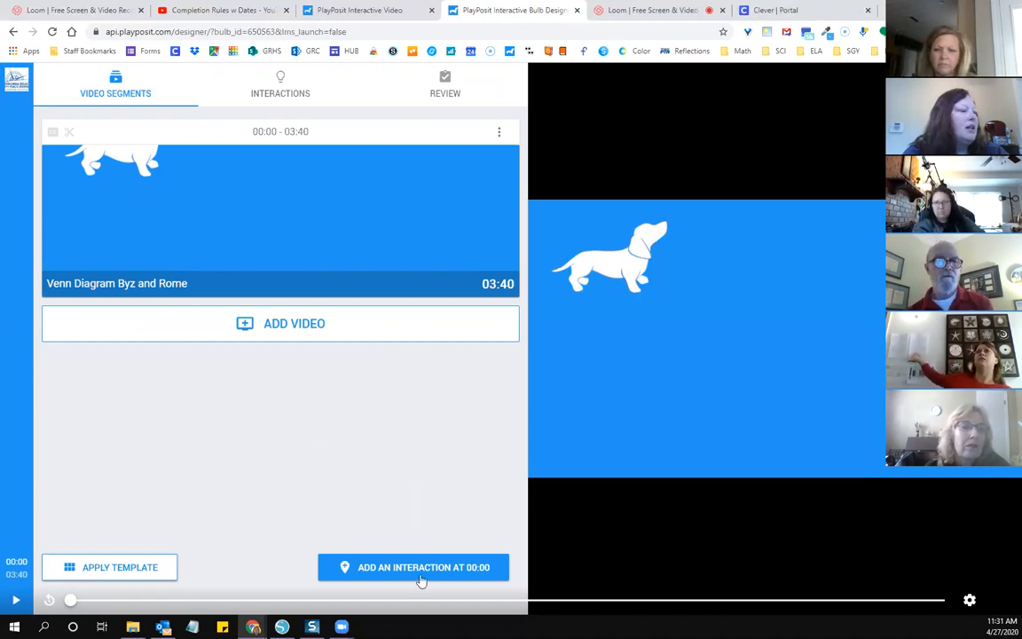
Step: Play the video up to 00:18, pause it, and add a multiple choice interaction at that point
{"action": "left_click", "coordinate": [16, 602]}
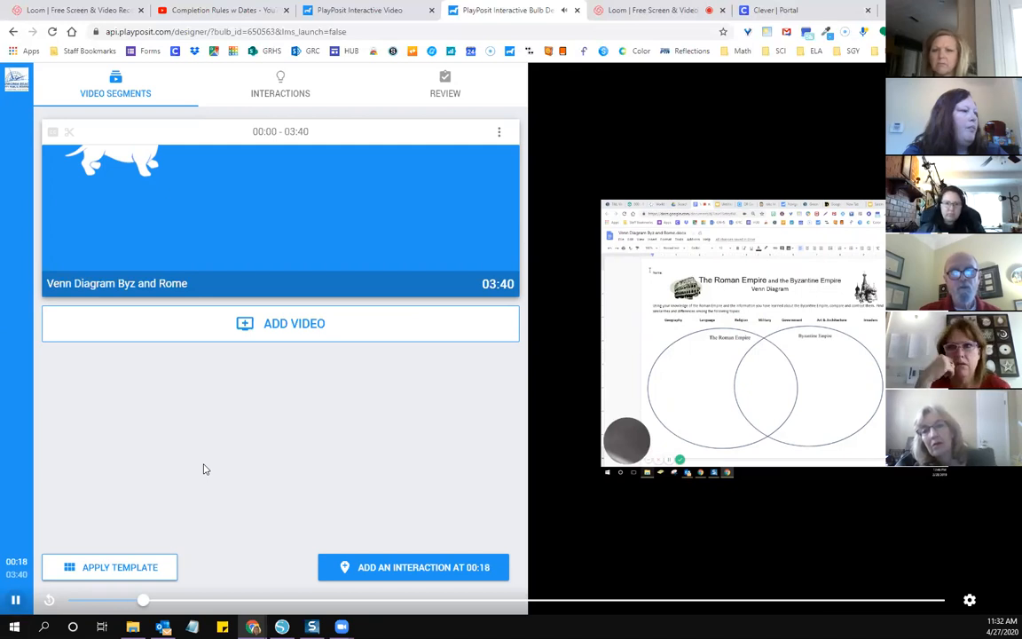
{"action": "key", "text": "space"}
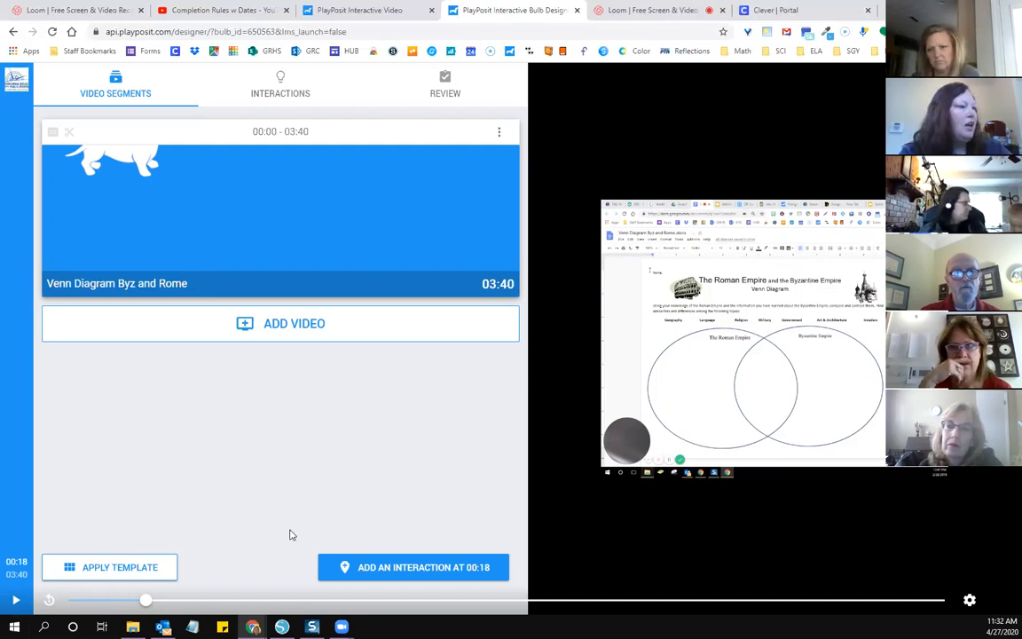
{"action": "left_click", "coordinate": [391, 570]}
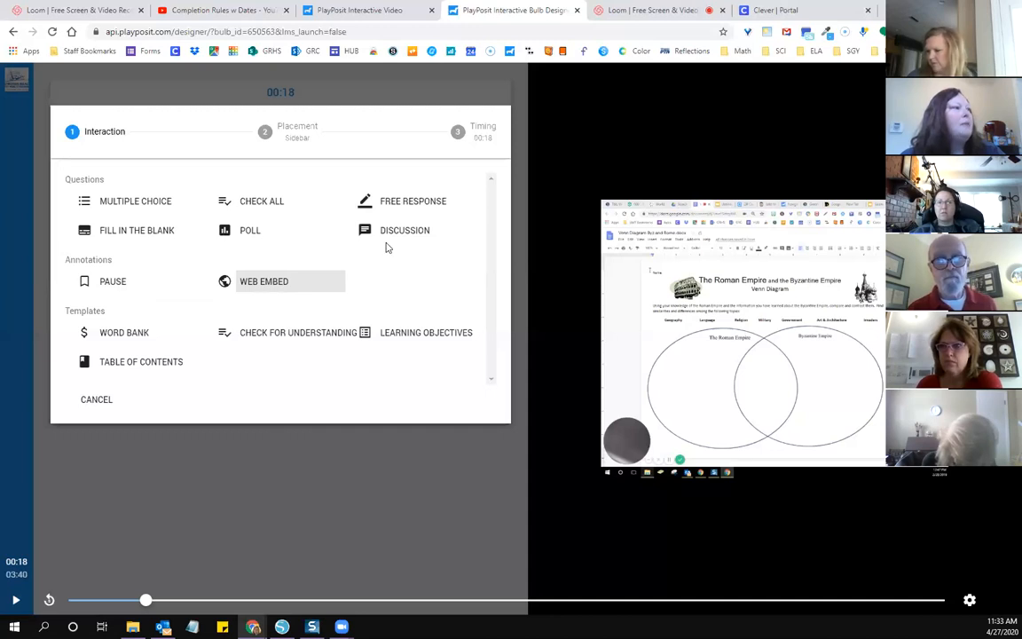
{"action": "left_click", "coordinate": [158, 206]}
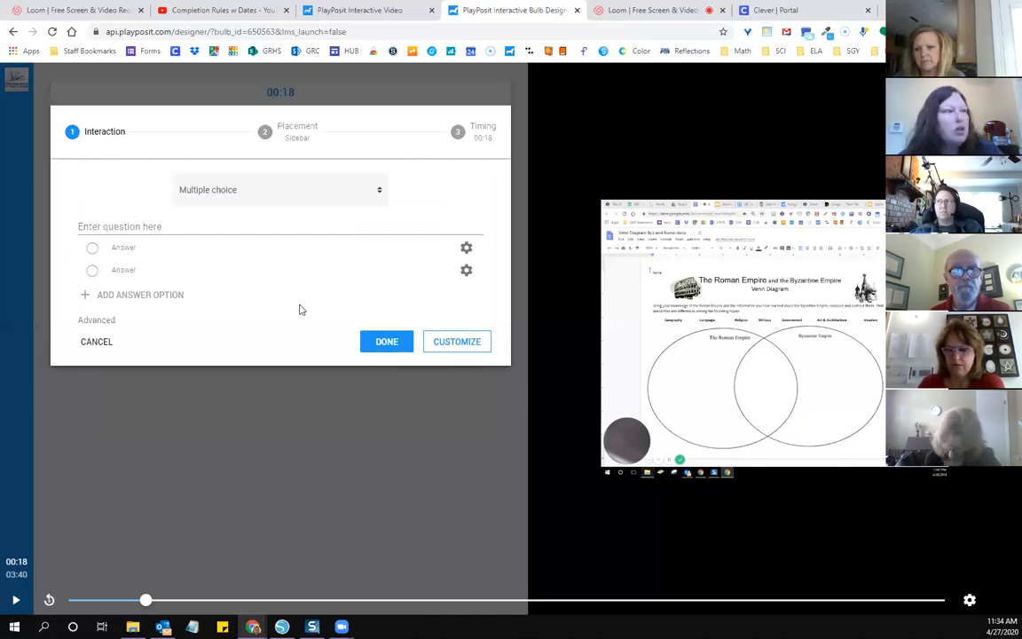
Step: Enter "questions" as the multiple choice question and fill in the two answers with 1 and 2
{"action": "left_click", "coordinate": [206, 226]}
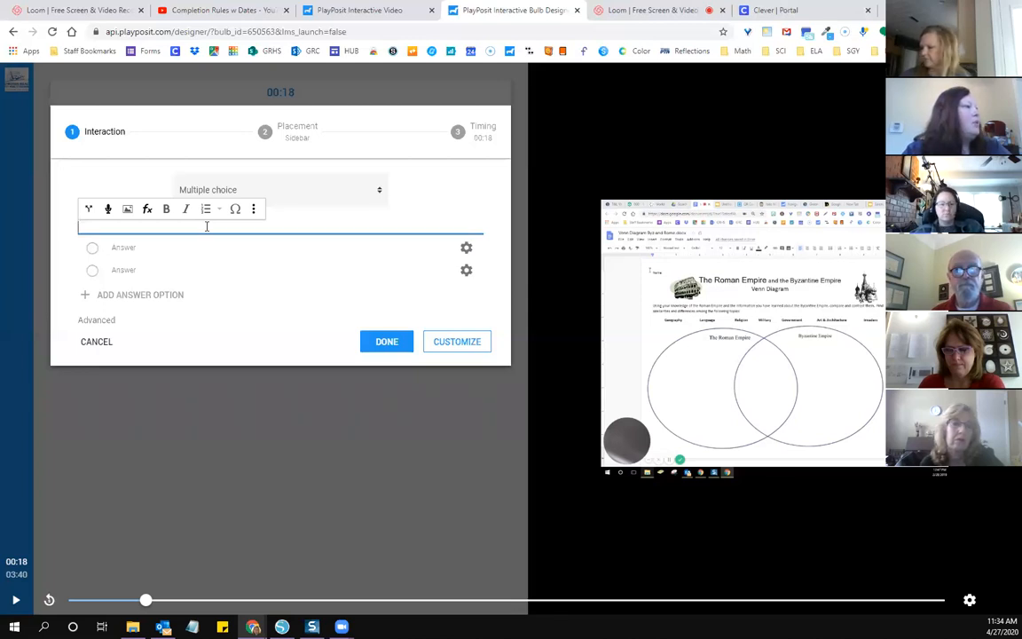
{"action": "type", "text": "questions"}
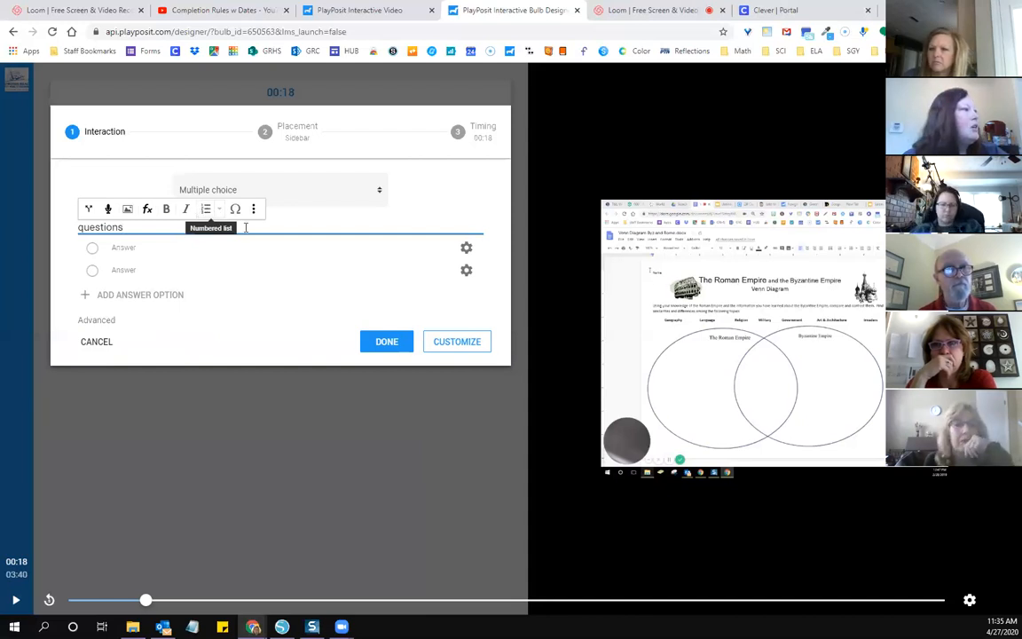
{"action": "left_click", "coordinate": [148, 247]}
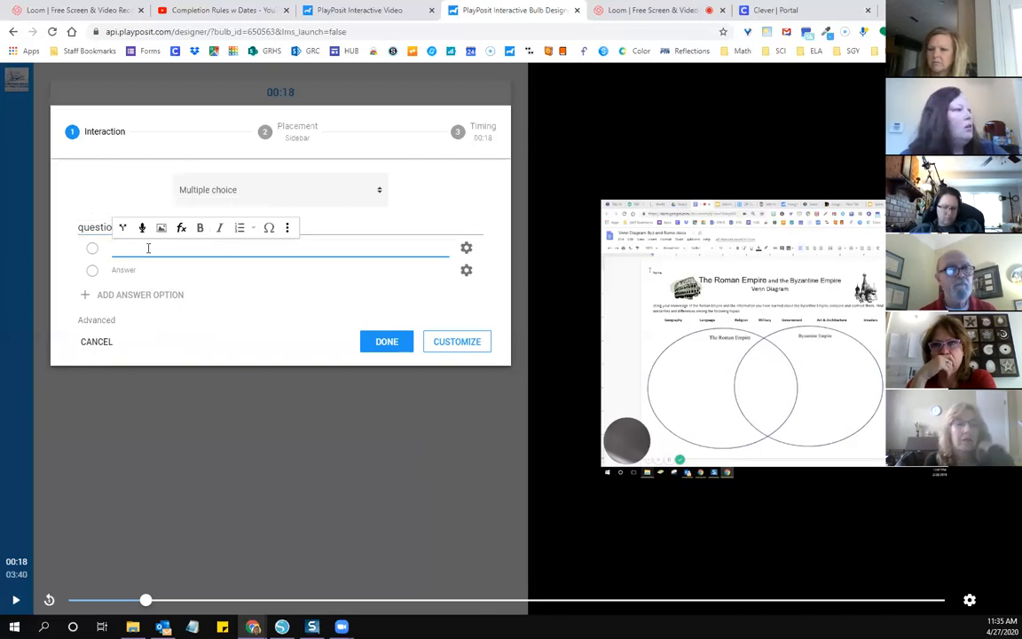
{"action": "type", "text": "1"}
{"action": "left_click", "coordinate": [148, 269]}
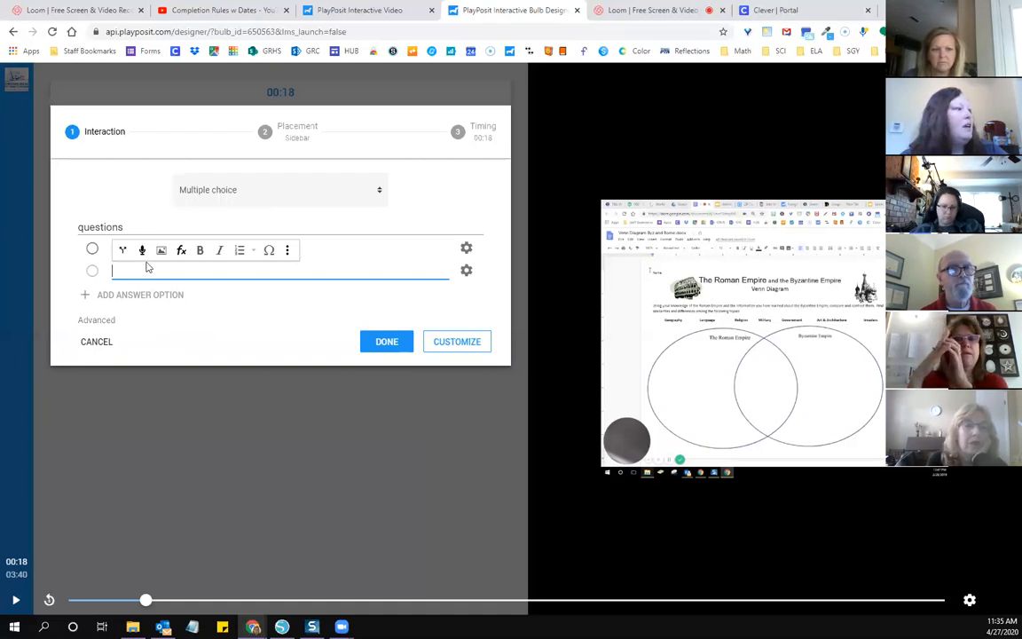
{"action": "type", "text": "1"}
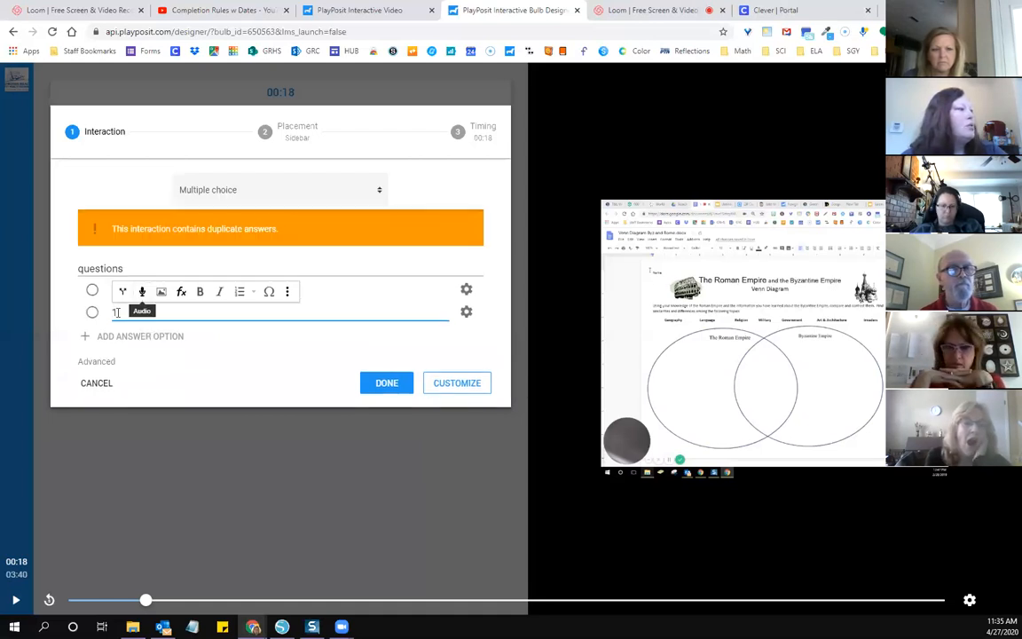
{"action": "key", "text": "BackSpace"}
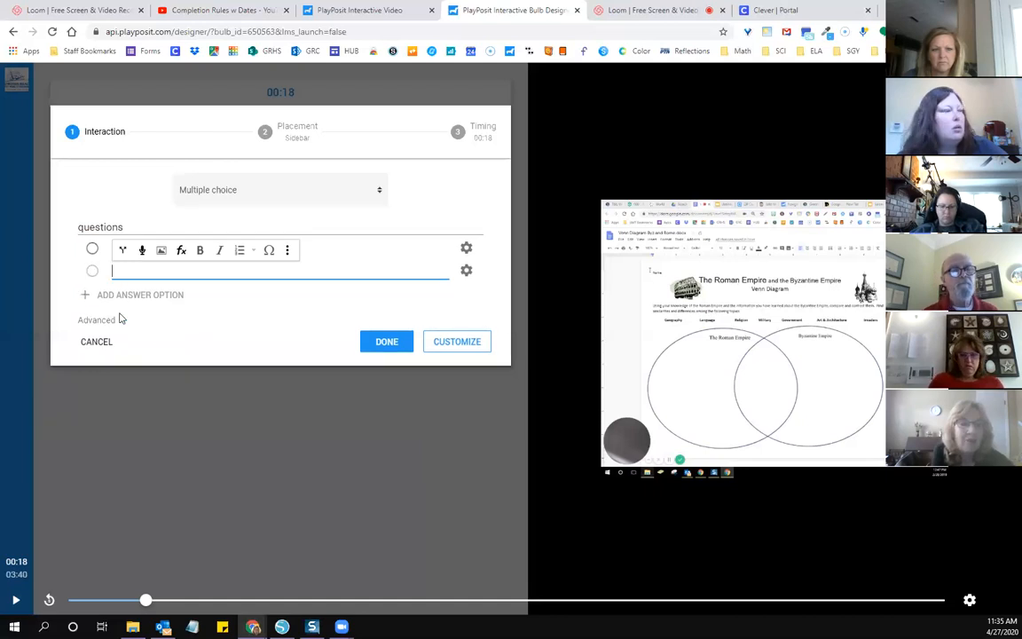
{"action": "type", "text": "2"}
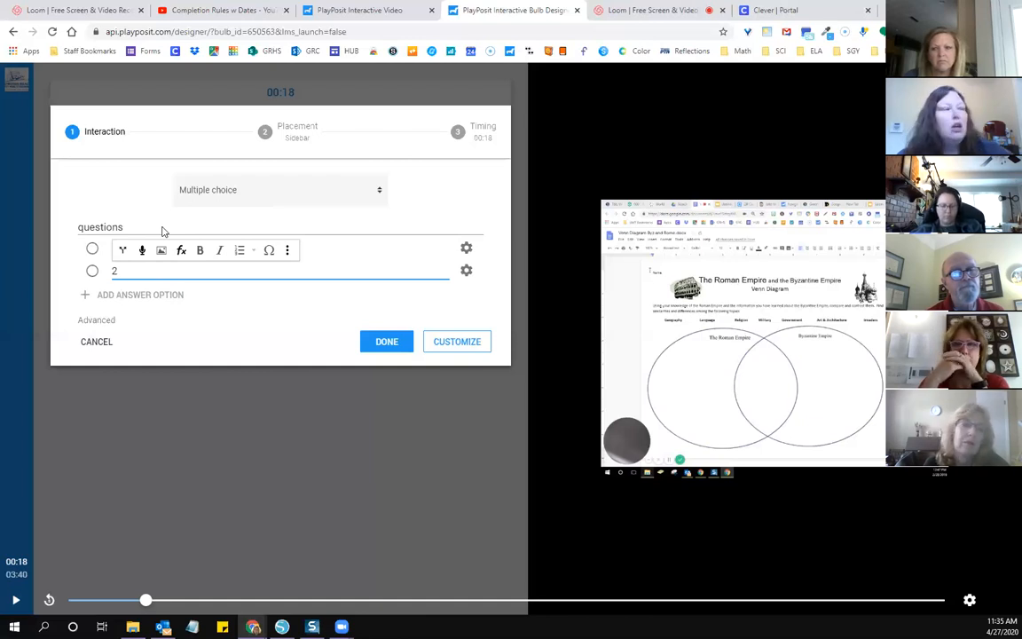
Step: Add a third answer option with the text 3 and mark answer 2 as correct
{"action": "left_click", "coordinate": [92, 298]}
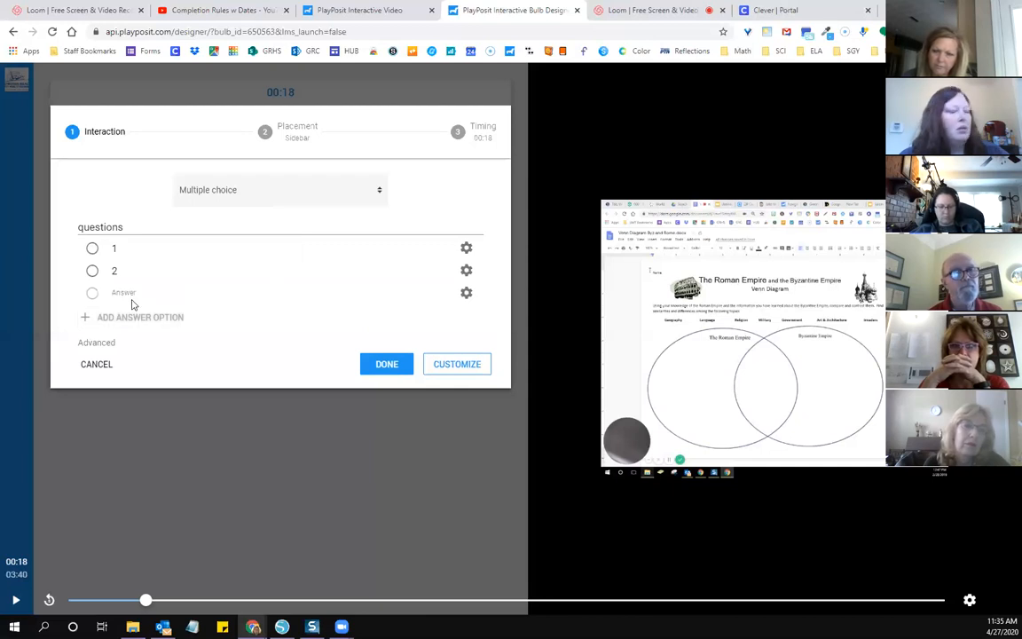
{"action": "left_click", "coordinate": [131, 295]}
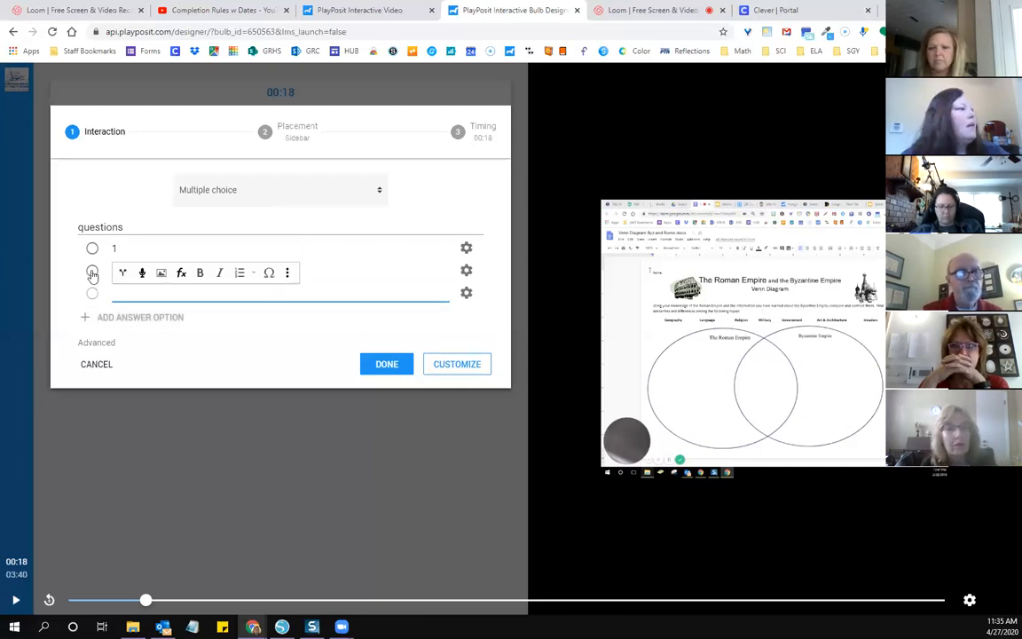
{"action": "type", "text": "3"}
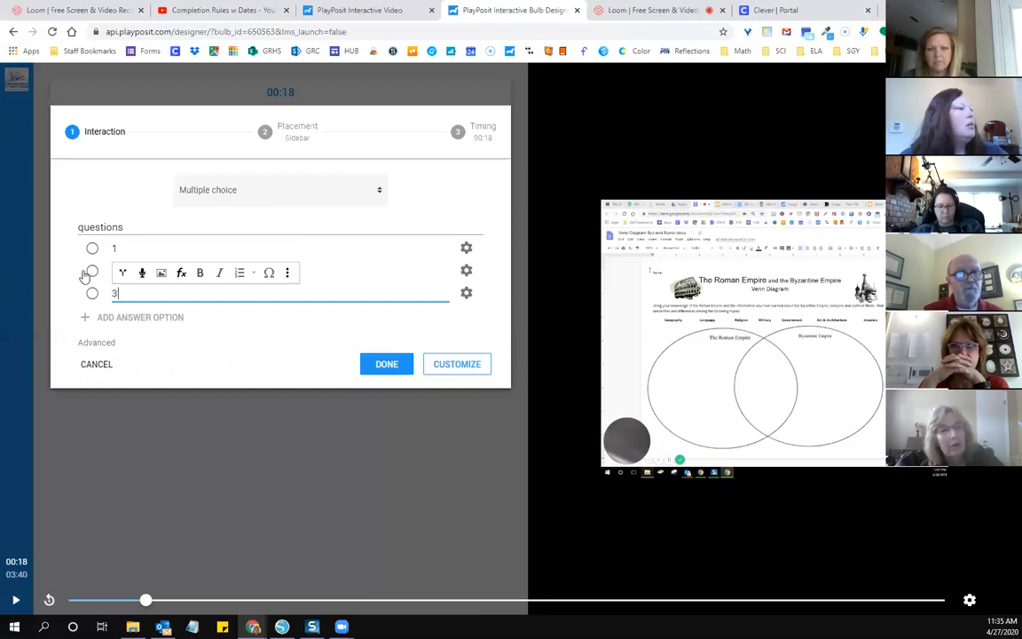
{"action": "left_click", "coordinate": [92, 271]}
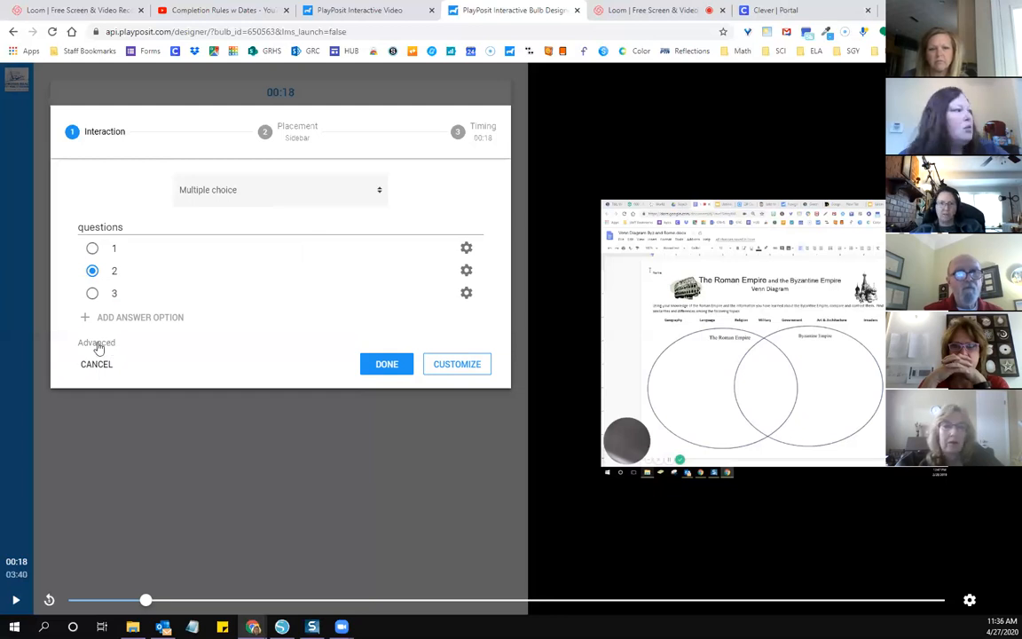
Step: Let learners rewind after reaching the interaction and allow more than one attempt, then save the multiple choice question
{"action": "left_click", "coordinate": [98, 345]}
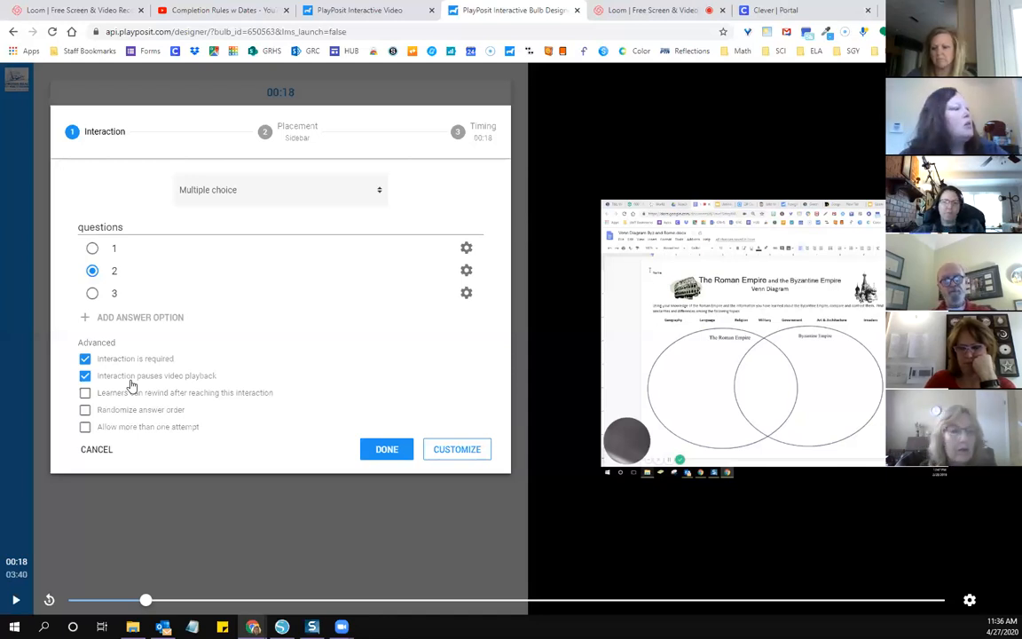
{"action": "left_click", "coordinate": [85, 395]}
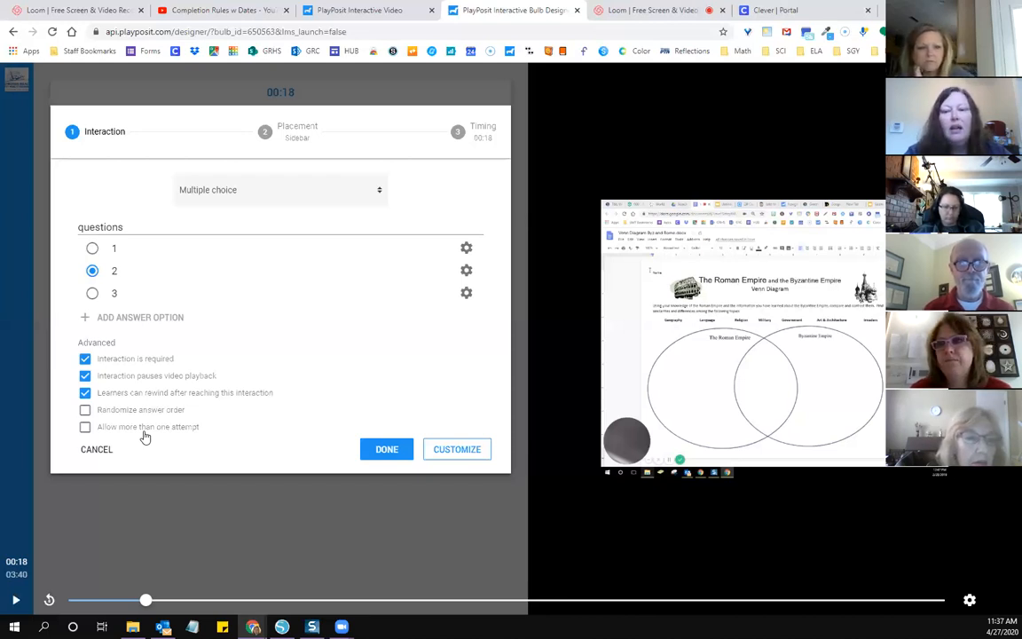
{"action": "left_click", "coordinate": [85, 428]}
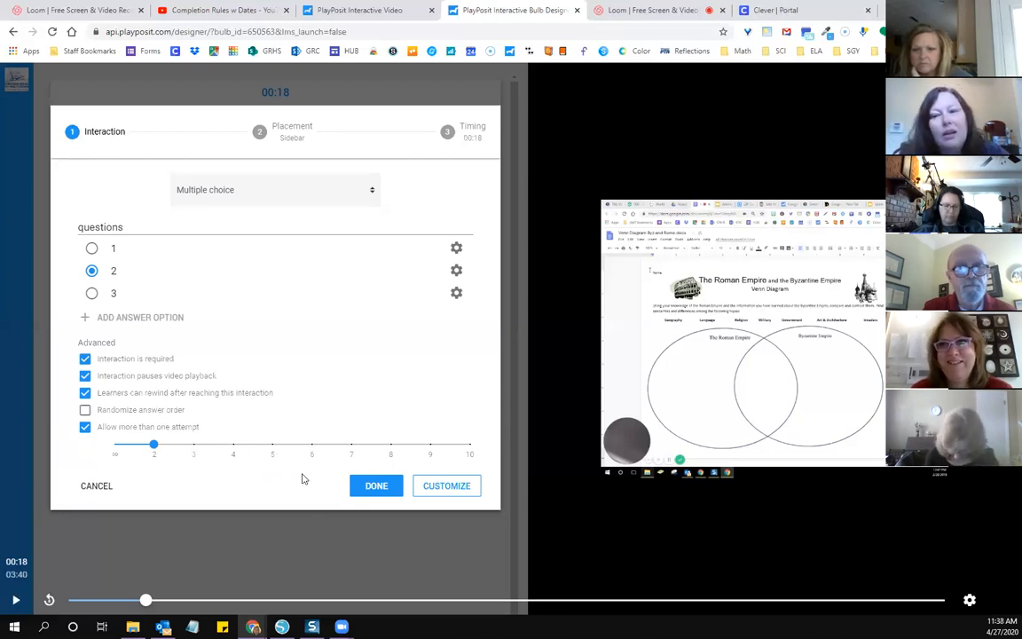
{"action": "left_click", "coordinate": [376, 486]}
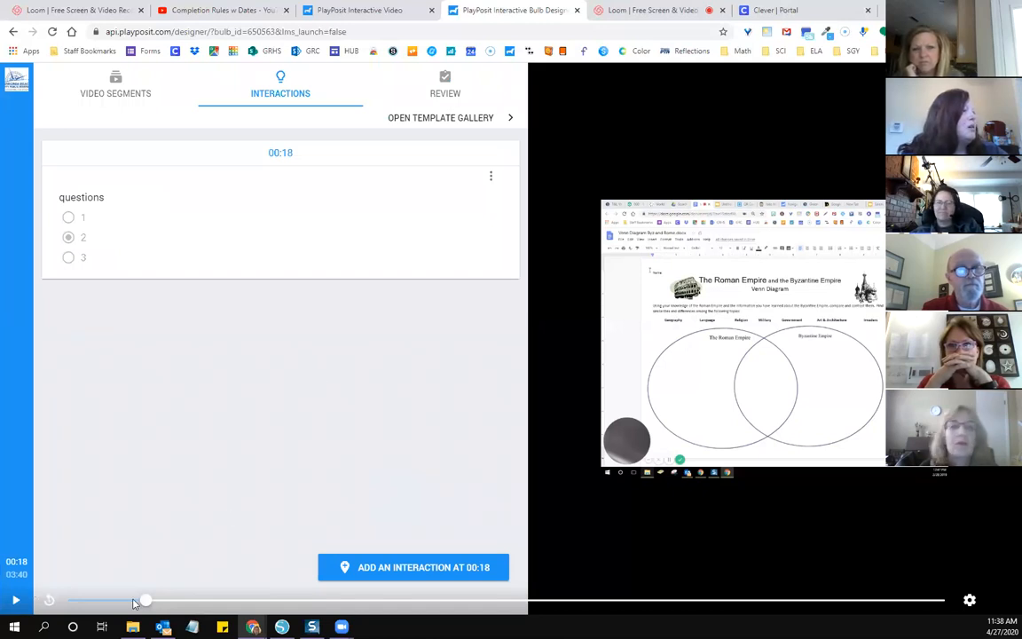
Step: Move the video position to 01:07 and add a fill in the blank interaction at that point
{"action": "left_click", "coordinate": [203, 602]}
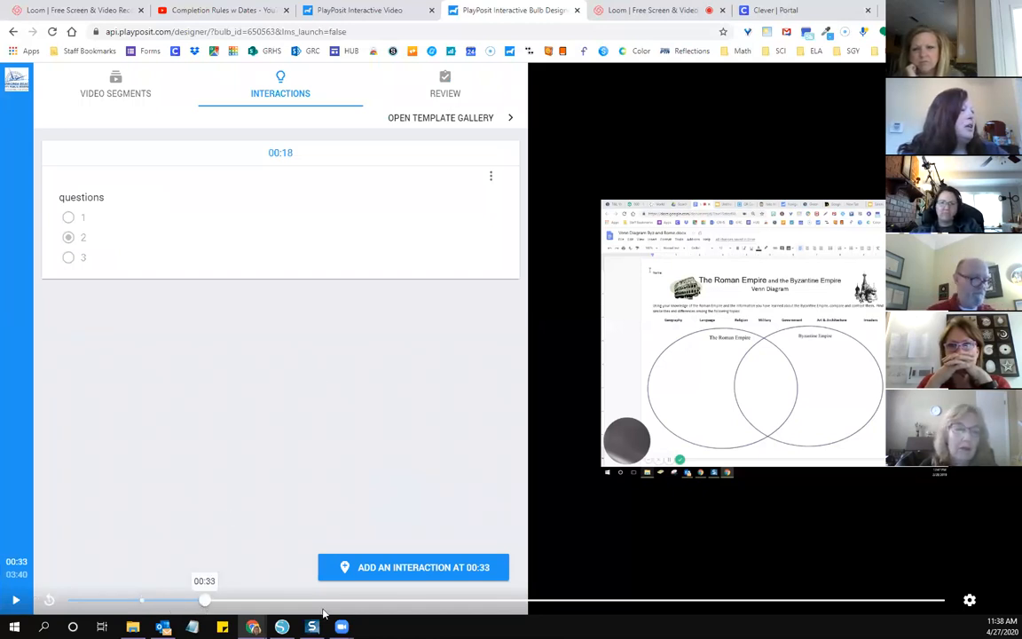
{"action": "left_click", "coordinate": [337, 610]}
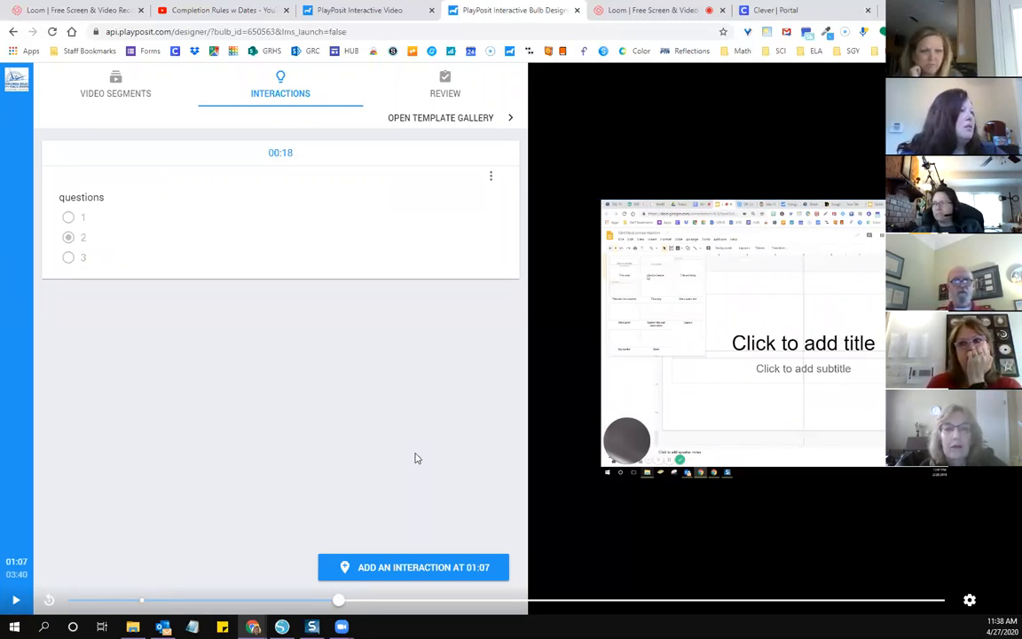
{"action": "left_click", "coordinate": [417, 568]}
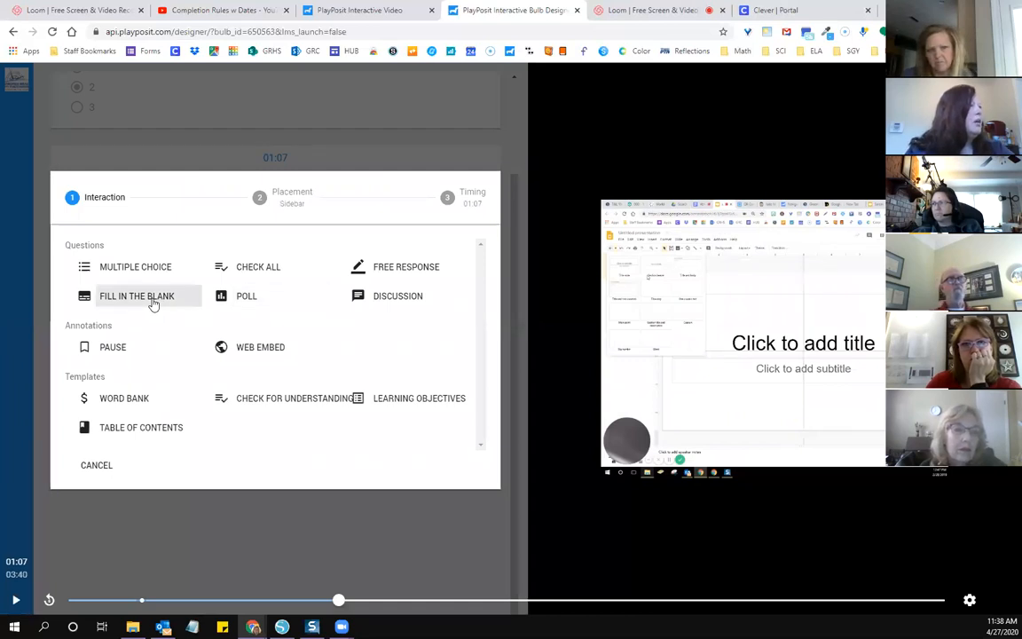
{"action": "left_click", "coordinate": [154, 304]}
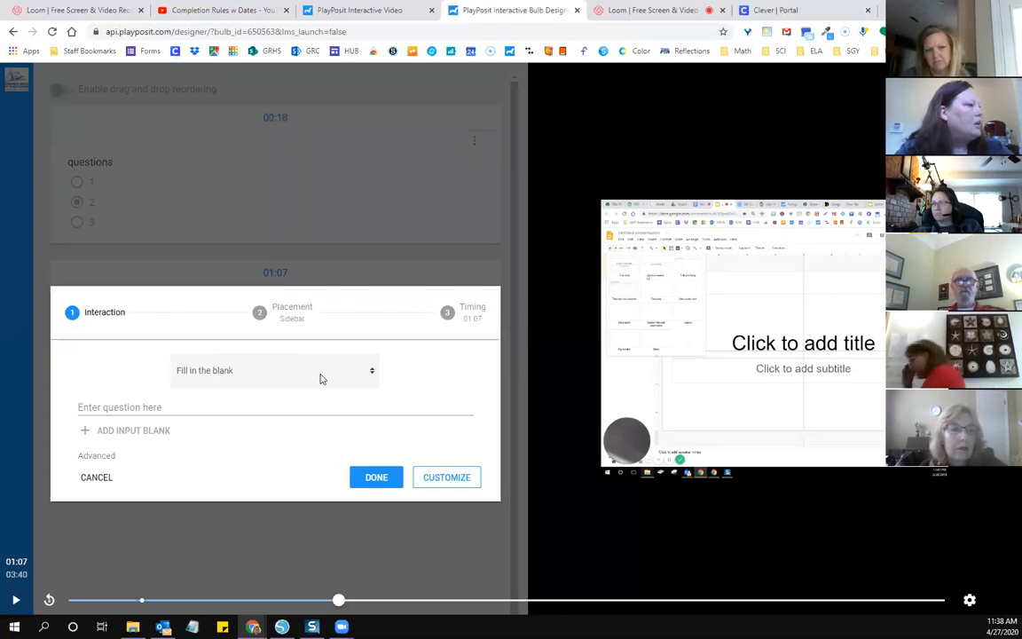
Step: Write the question as "what is the", a fill-in blank, and "blah blah"
{"action": "left_click", "coordinate": [237, 407]}
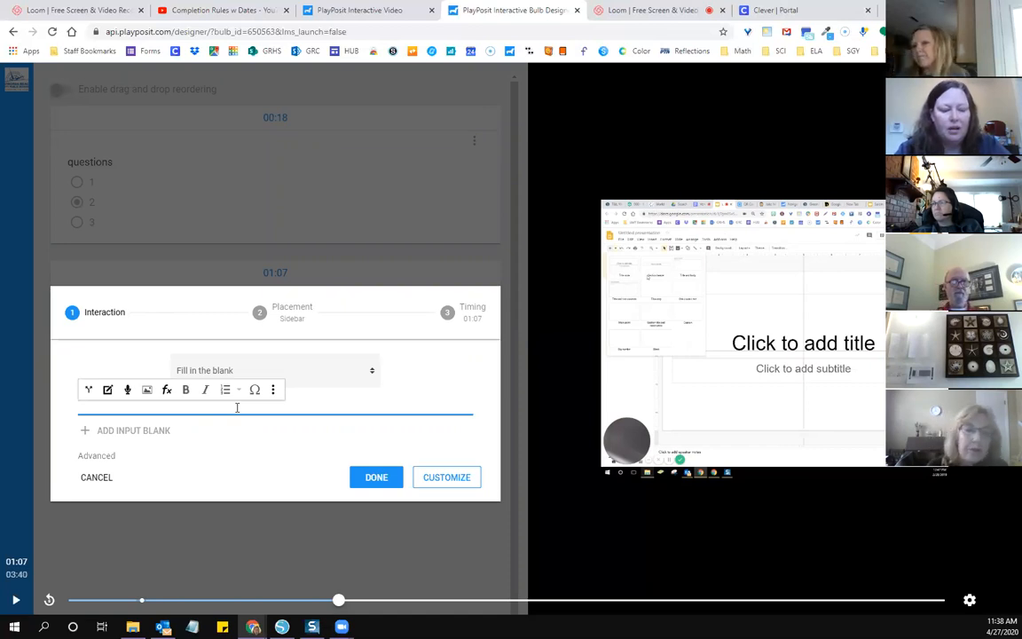
{"action": "type", "text": "what"}
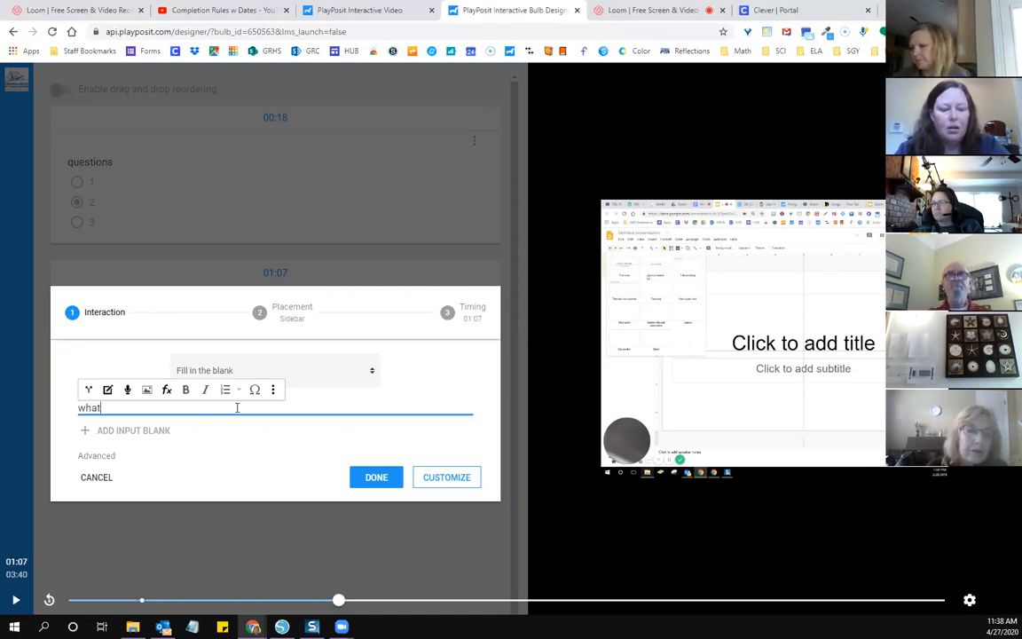
{"action": "type", "text": " is the"}
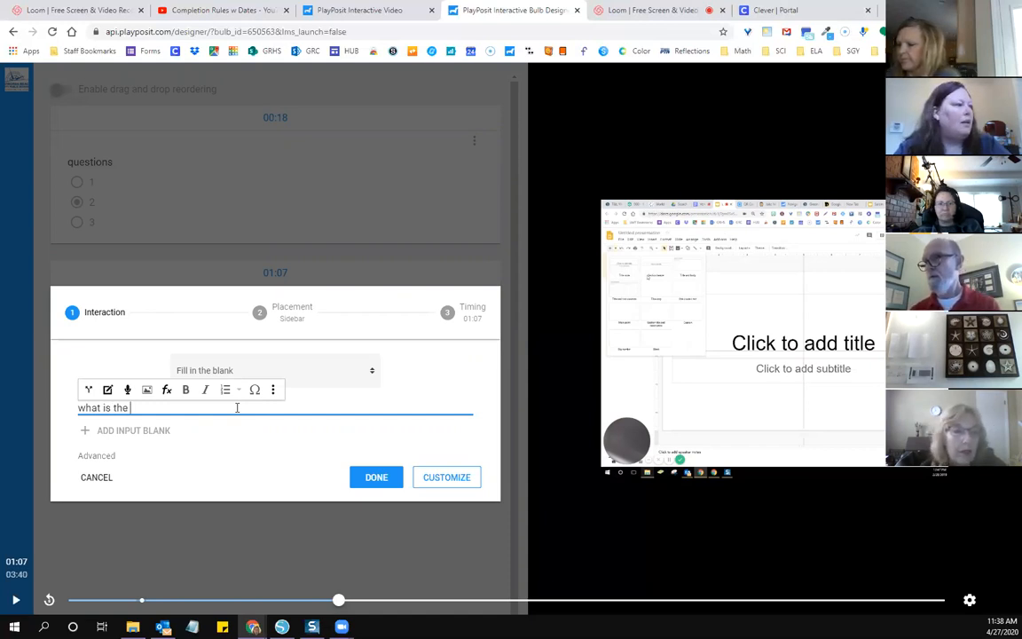
{"action": "left_click", "coordinate": [108, 391]}
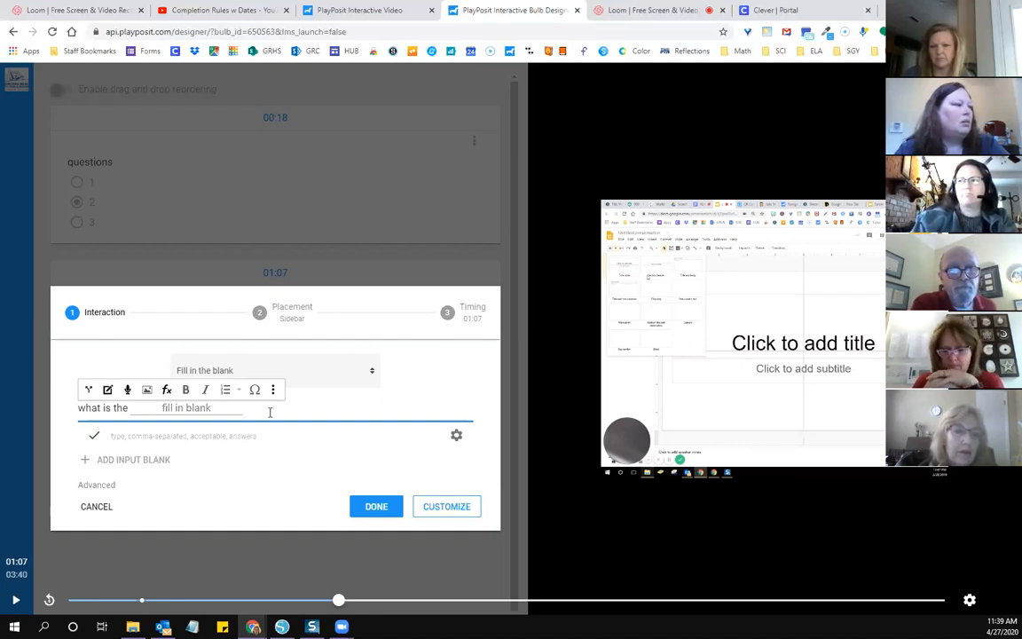
{"action": "type", "text": "blah blah"}
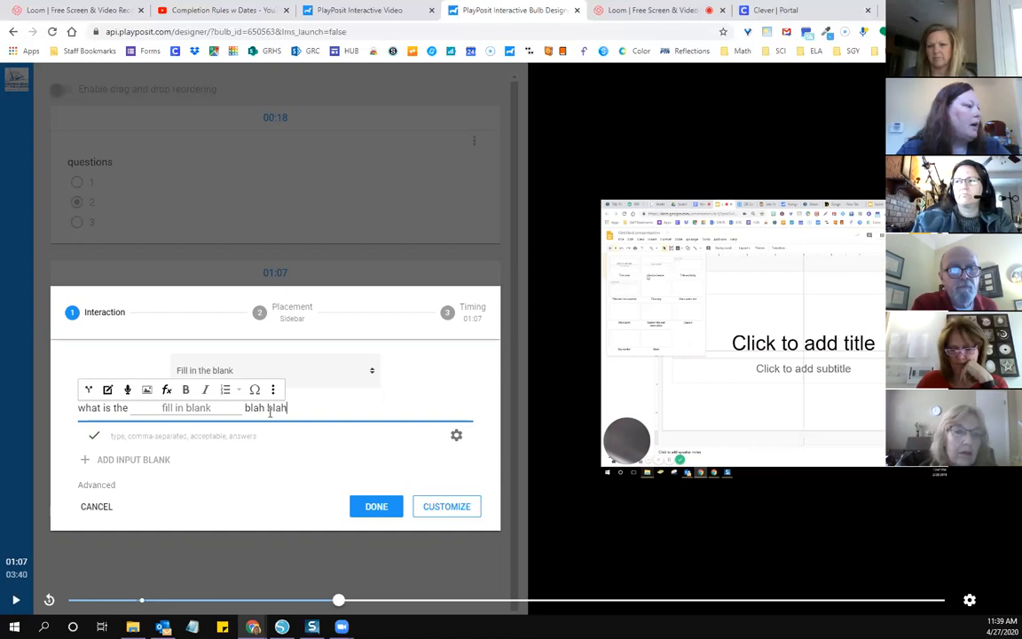
Step: Enter "cat, cats, Cat, a cat" as the acceptable answers for the blank
{"action": "left_click", "coordinate": [167, 438]}
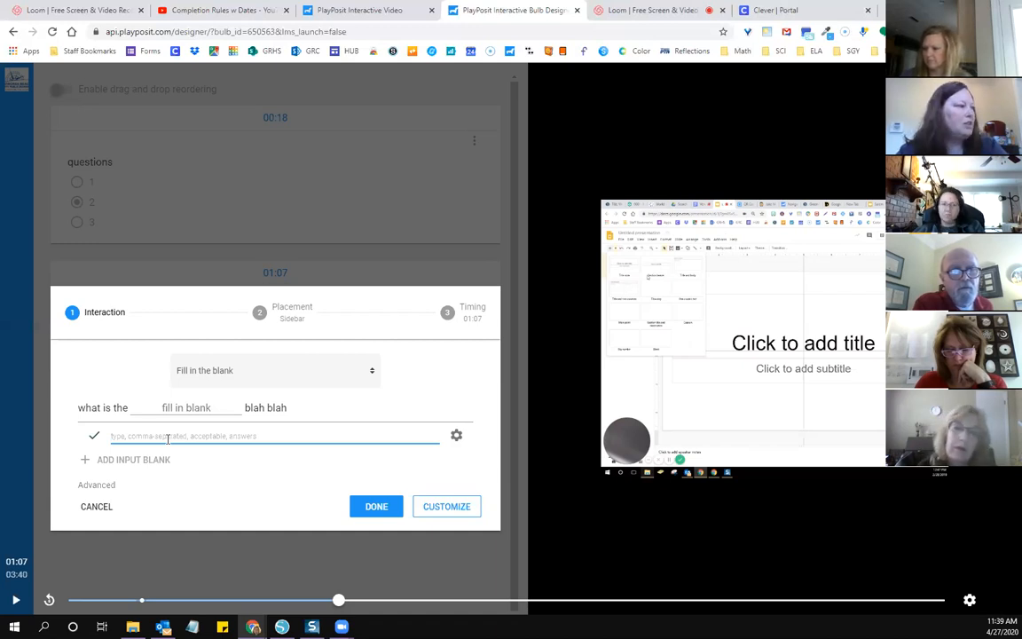
{"action": "type", "text": "cat"}
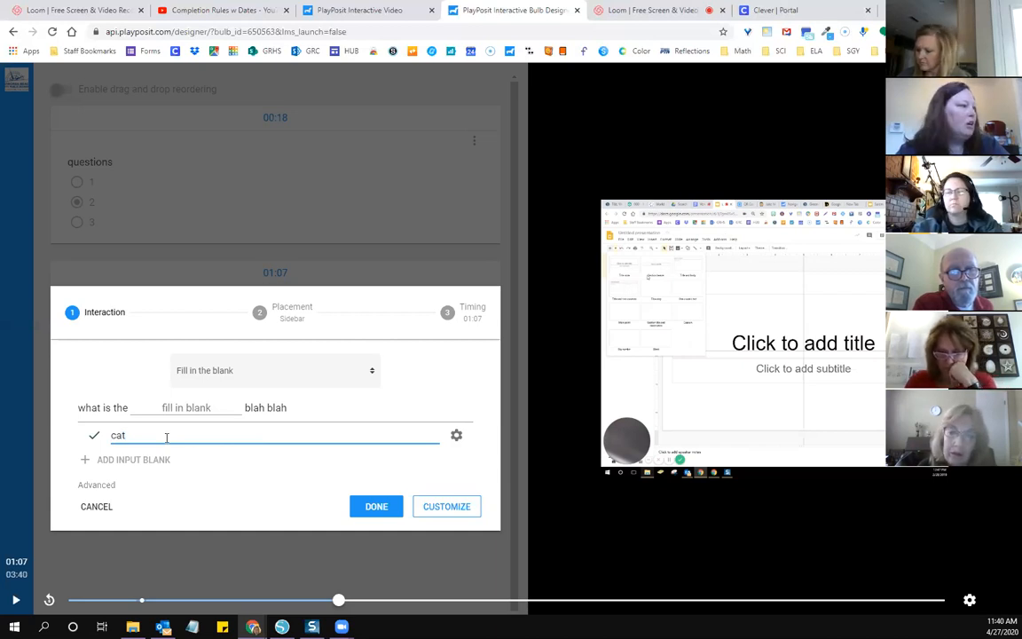
{"action": "type", "text": ", cats,"}
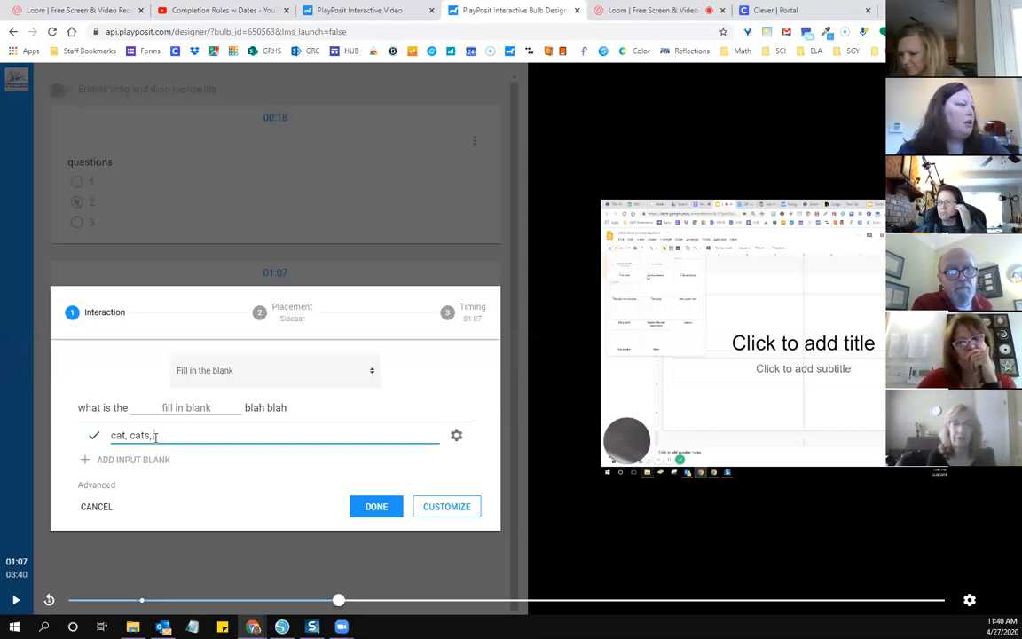
{"action": "type", "text": "Cat"}
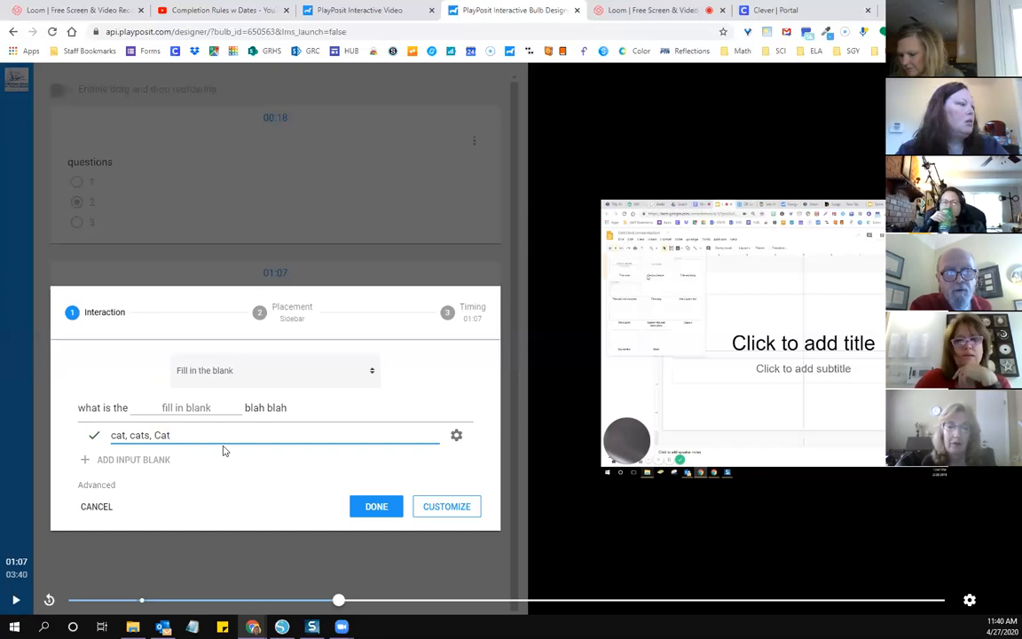
{"action": "type", "text": ", acat"}
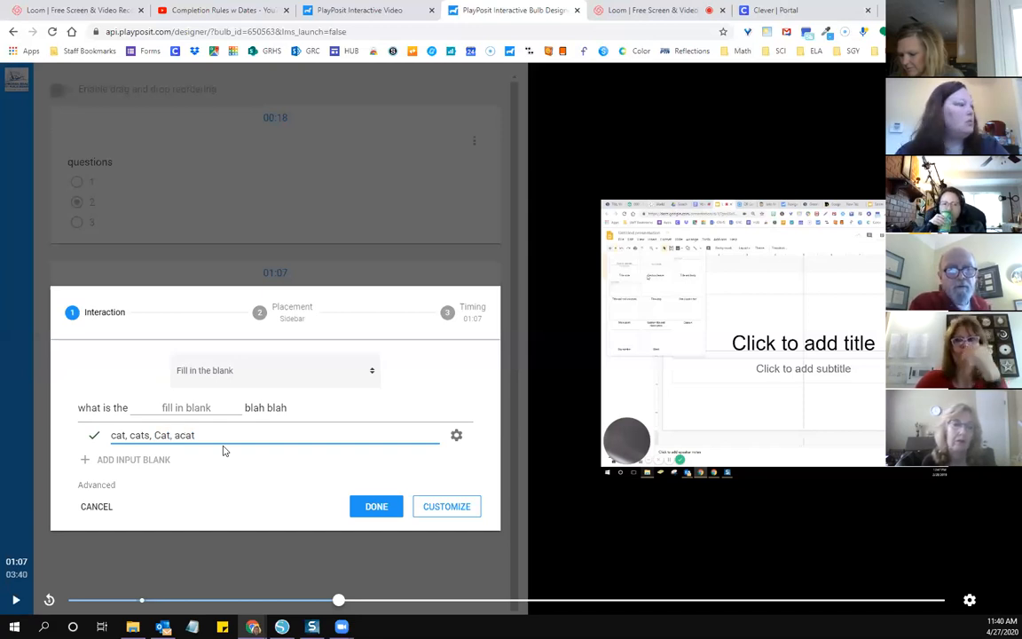
{"action": "key", "text": "Left"}
{"action": "key", "text": "Left"}
{"action": "key", "text": "Left"}
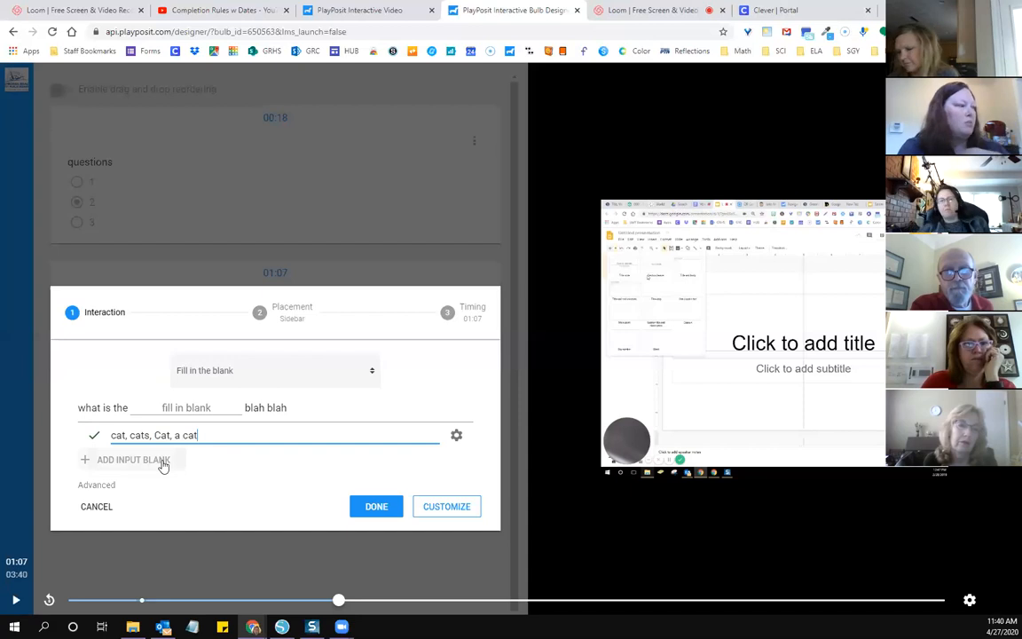
Step: Show the advanced options of the fill in the blank question
{"action": "left_click", "coordinate": [98, 485]}
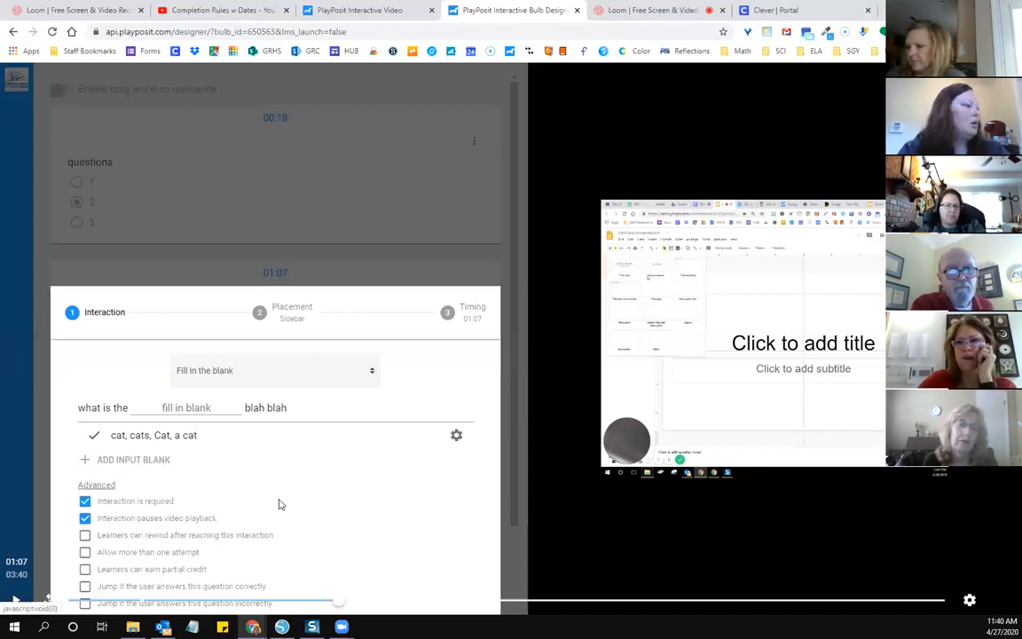
{"action": "scroll", "coordinate": [280, 502], "scroll_direction": "down", "scroll_amount": 2}
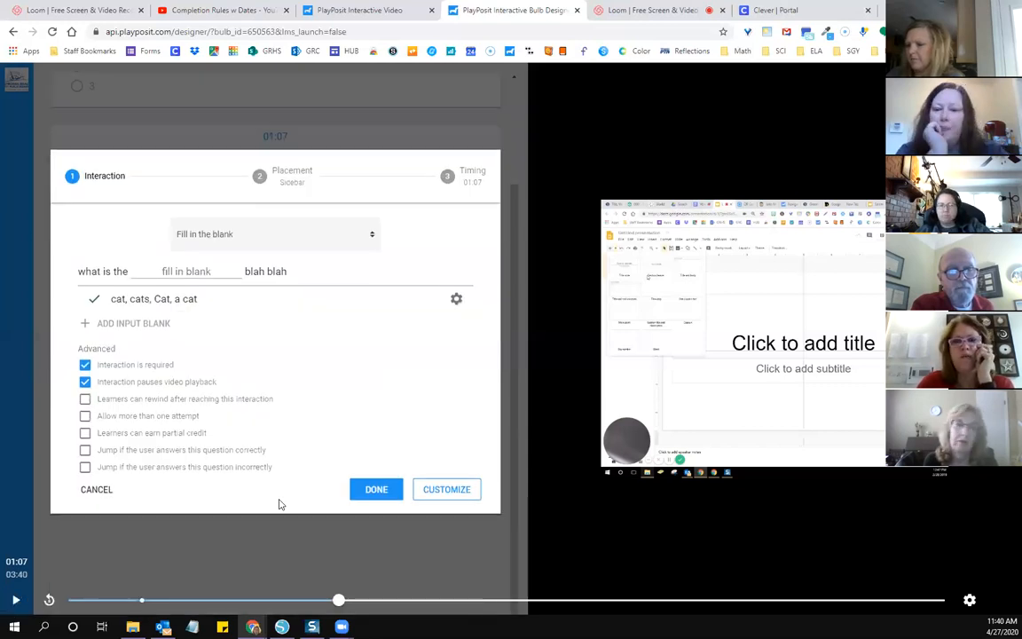
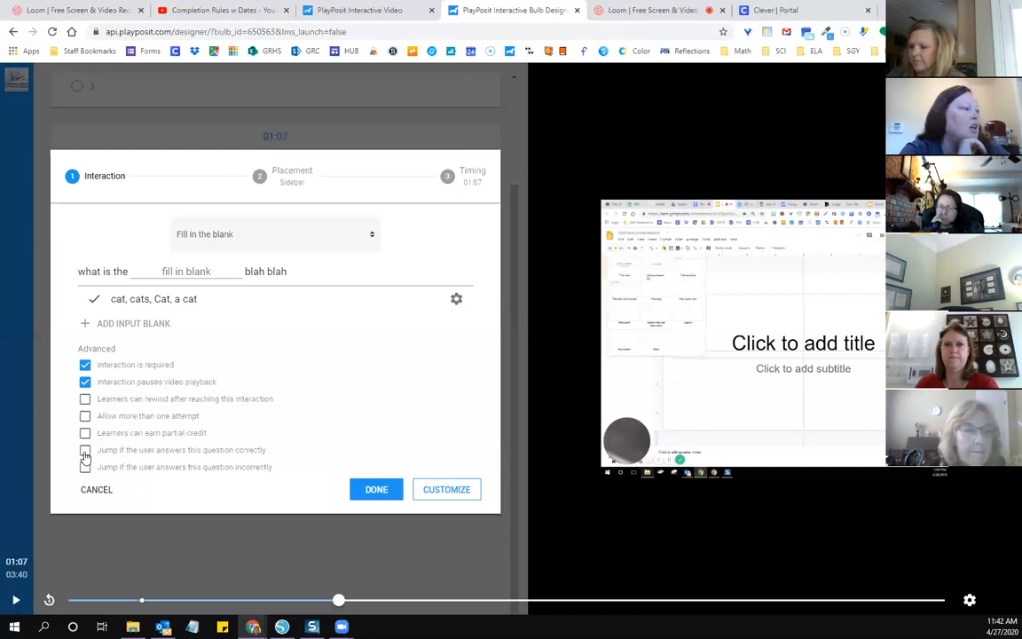
Step: Enable jumping on an incorrect answer, move the jump point back to 00:49 and finish the fill in the blank question
{"action": "left_click", "coordinate": [186, 450]}
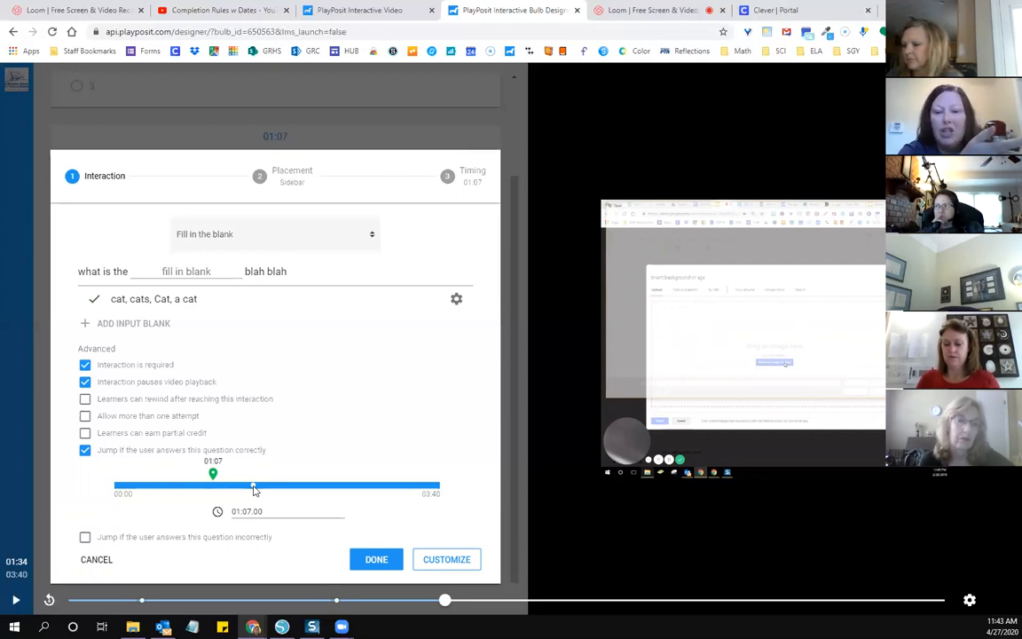
{"action": "left_click", "coordinate": [85, 452]}
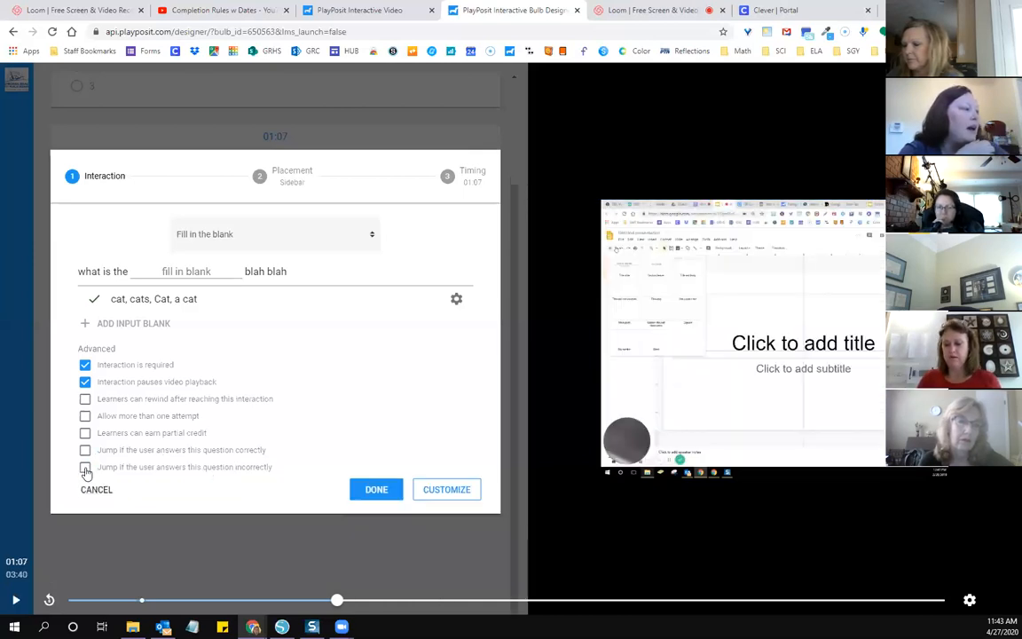
{"action": "left_click", "coordinate": [85, 467]}
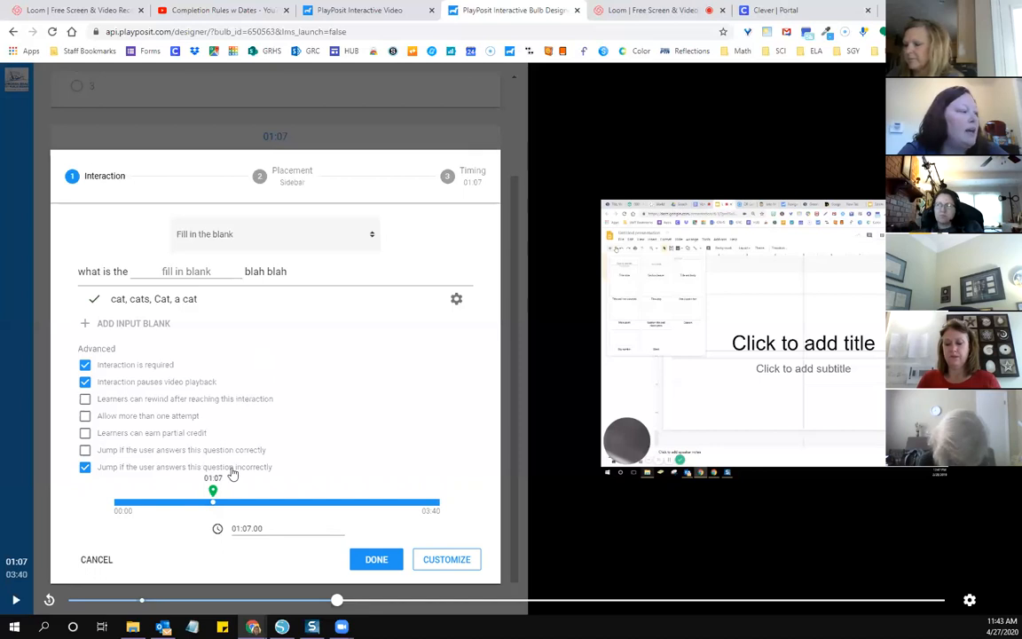
{"action": "left_click_drag", "start_coordinate": [214, 503], "coordinate": [189, 506]}
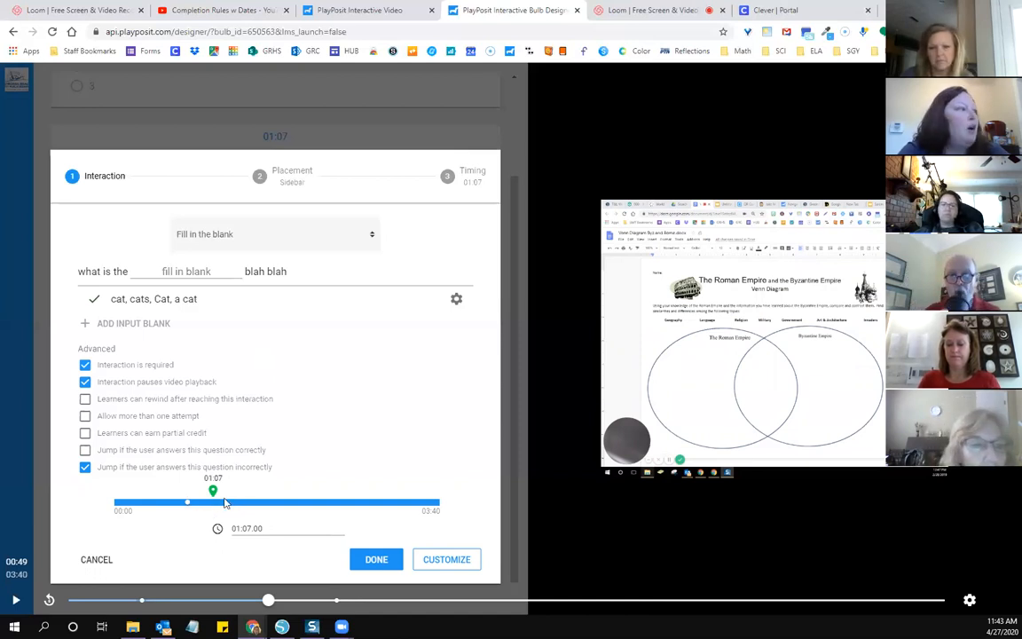
{"action": "left_click", "coordinate": [382, 560]}
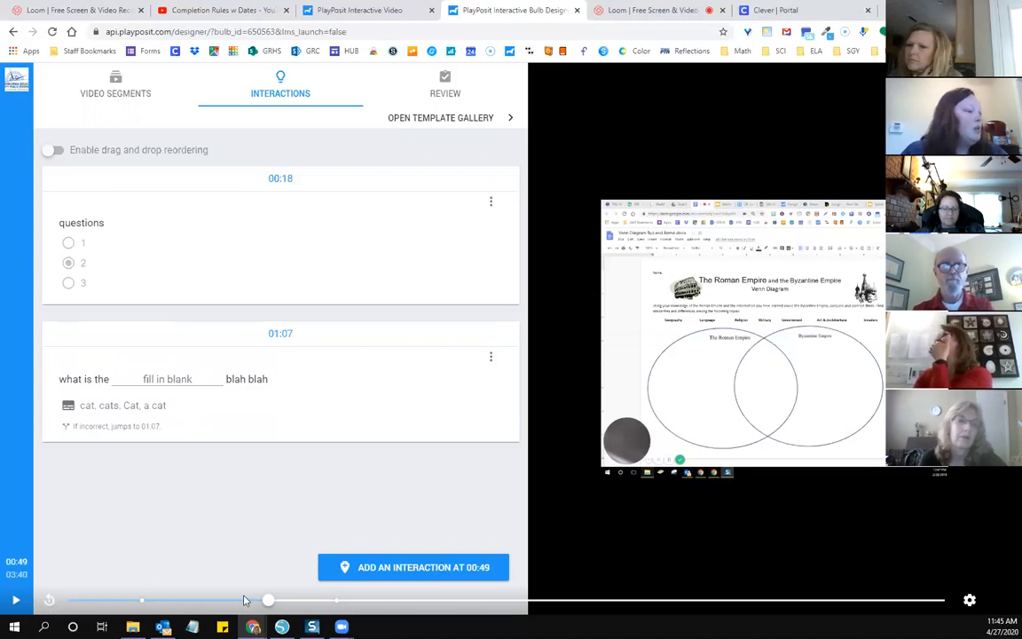
Step: Review the timing and placement settings of the first multiple choice interaction
{"action": "left_click", "coordinate": [319, 600]}
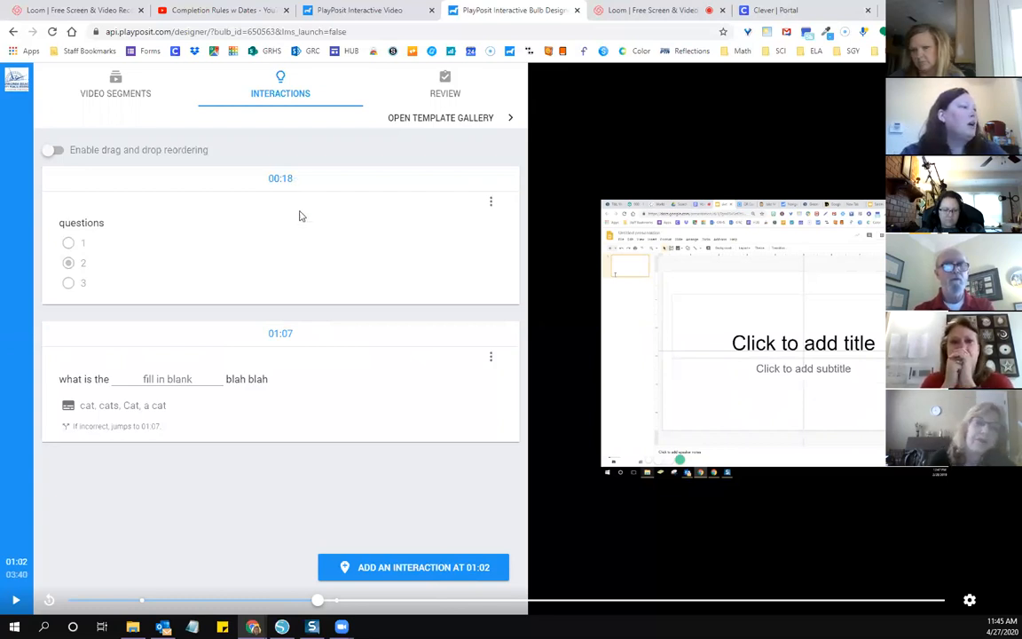
{"action": "mouse_move", "coordinate": [397, 222]}
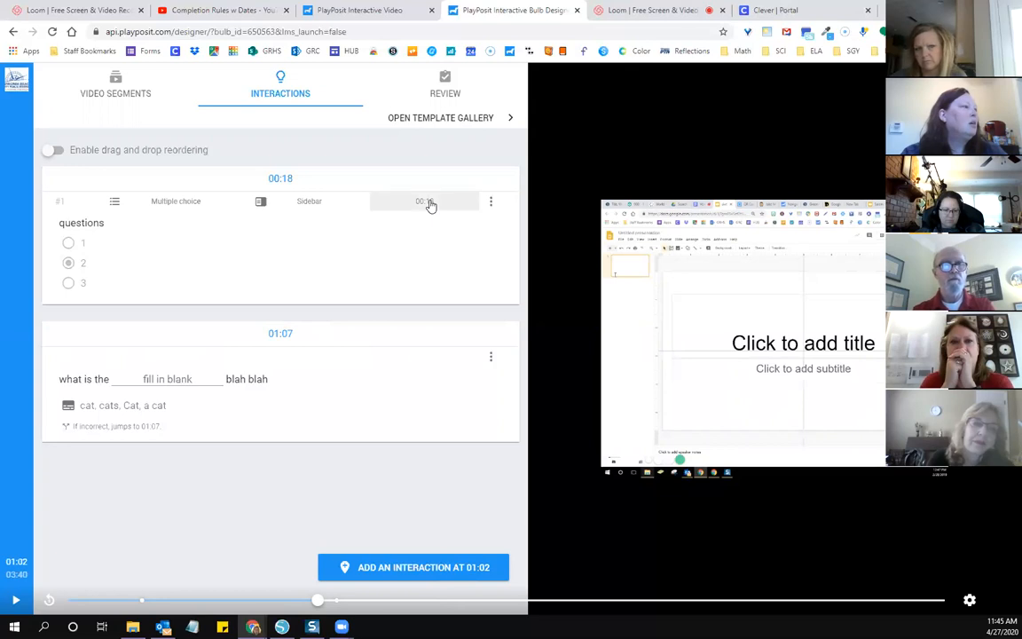
{"action": "left_click", "coordinate": [426, 203]}
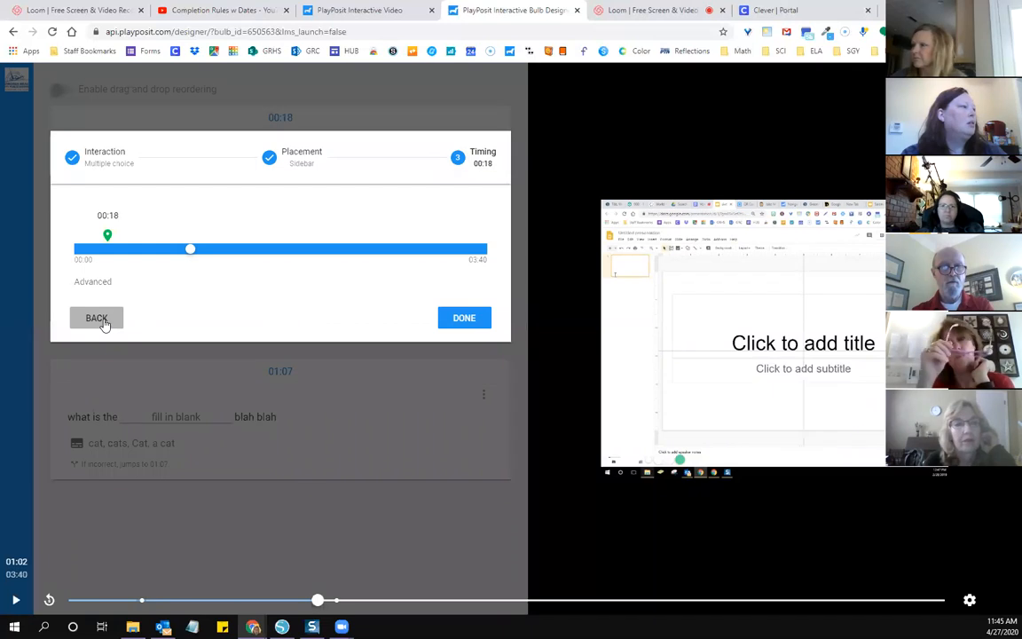
{"action": "left_click", "coordinate": [446, 321]}
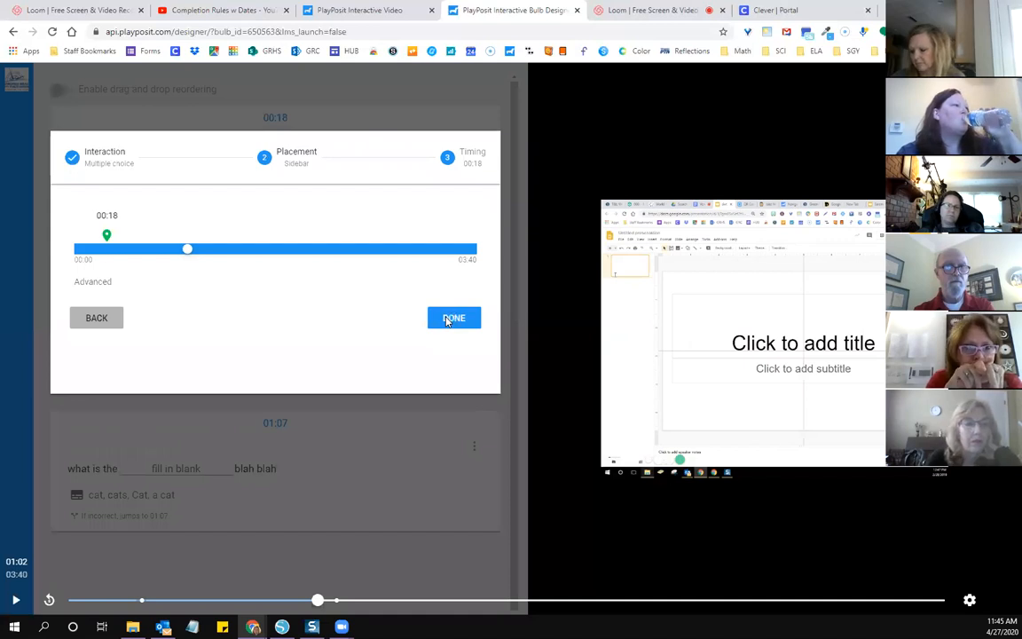
{"action": "left_click", "coordinate": [446, 322]}
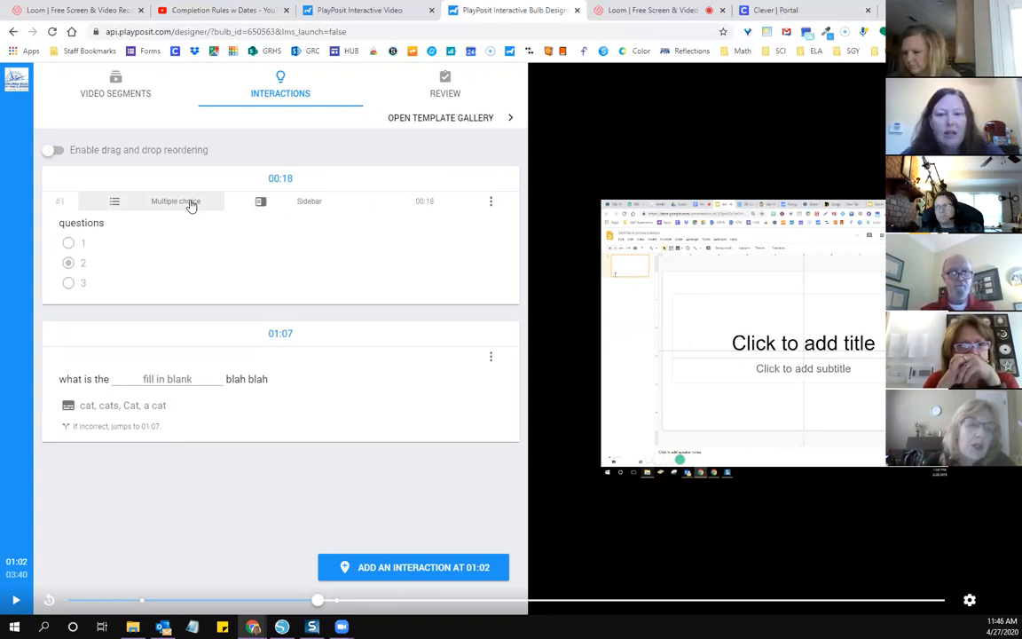
{"action": "left_click", "coordinate": [310, 213]}
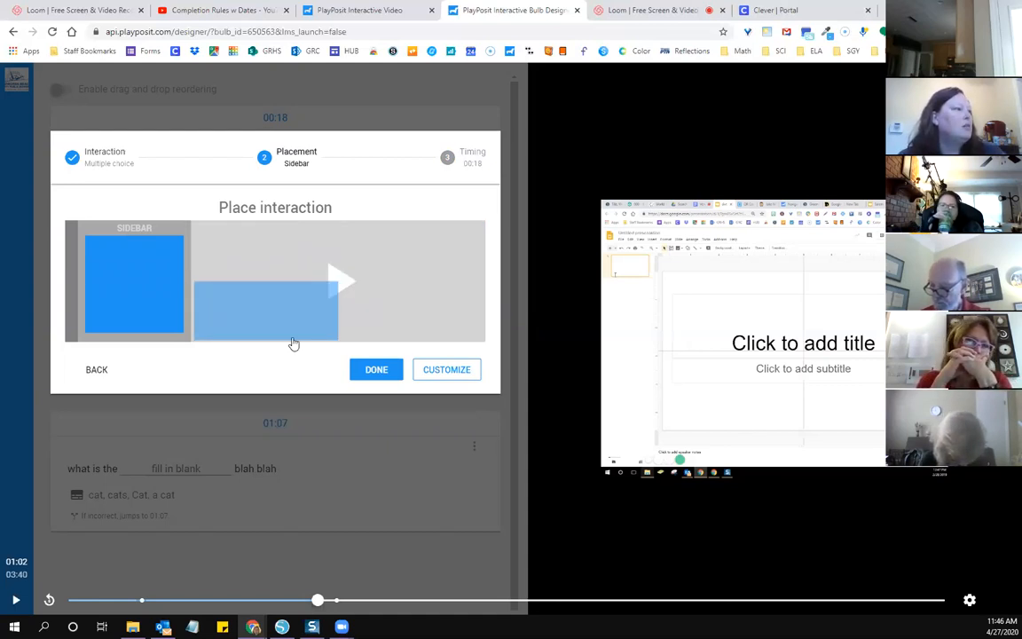
{"action": "left_click", "coordinate": [372, 371]}
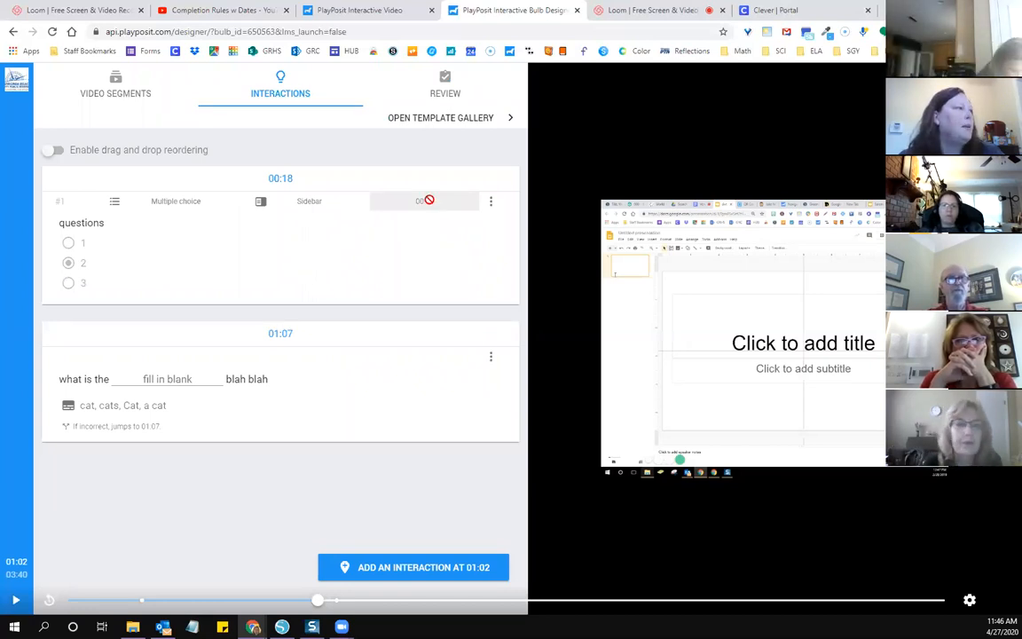
Step: Set the multiple choice interaction's start and end time to 00:20.00 in the advanced timing options
{"action": "left_click", "coordinate": [428, 204]}
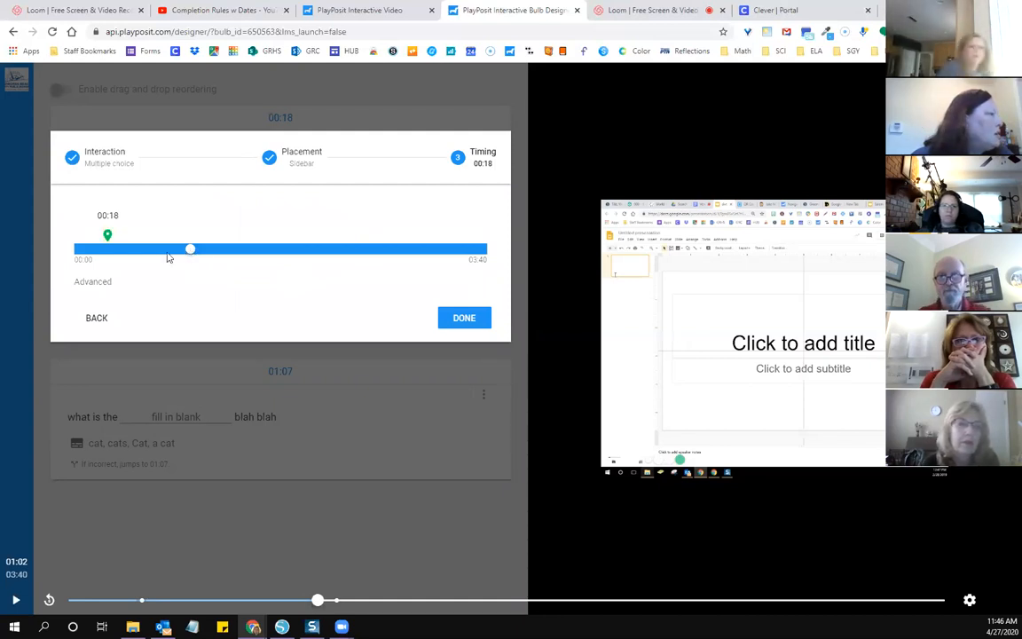
{"action": "left_click_drag", "start_coordinate": [174, 251], "coordinate": [141, 250]}
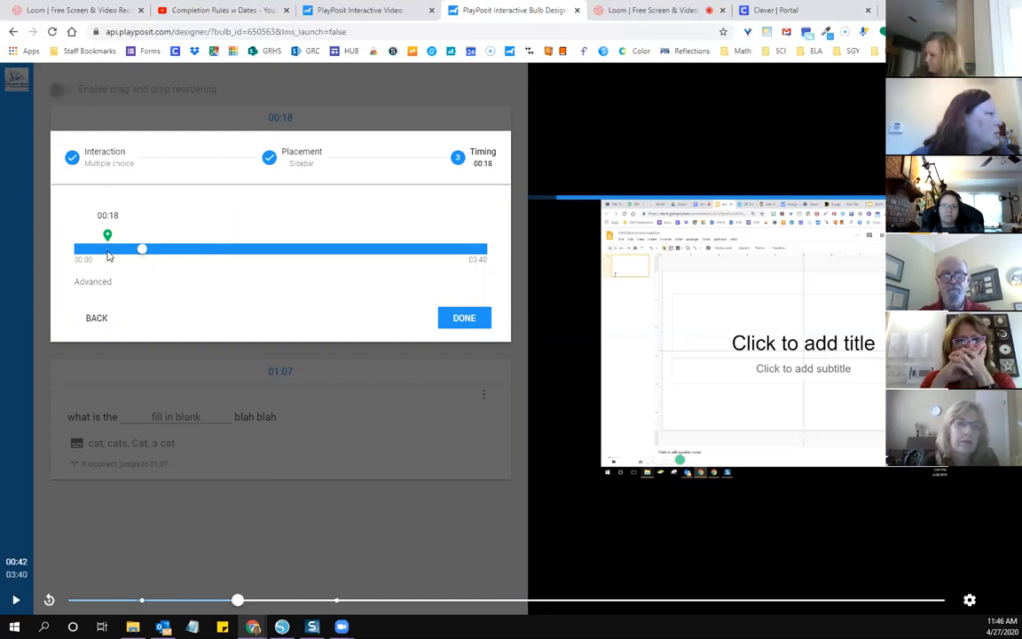
{"action": "left_click", "coordinate": [107, 254]}
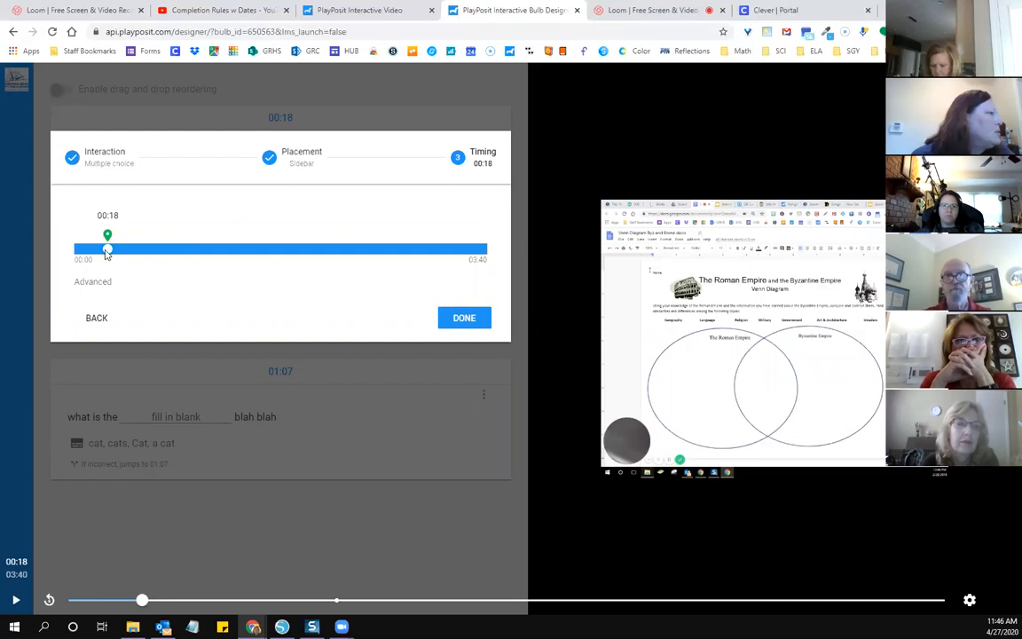
{"action": "left_click", "coordinate": [93, 283]}
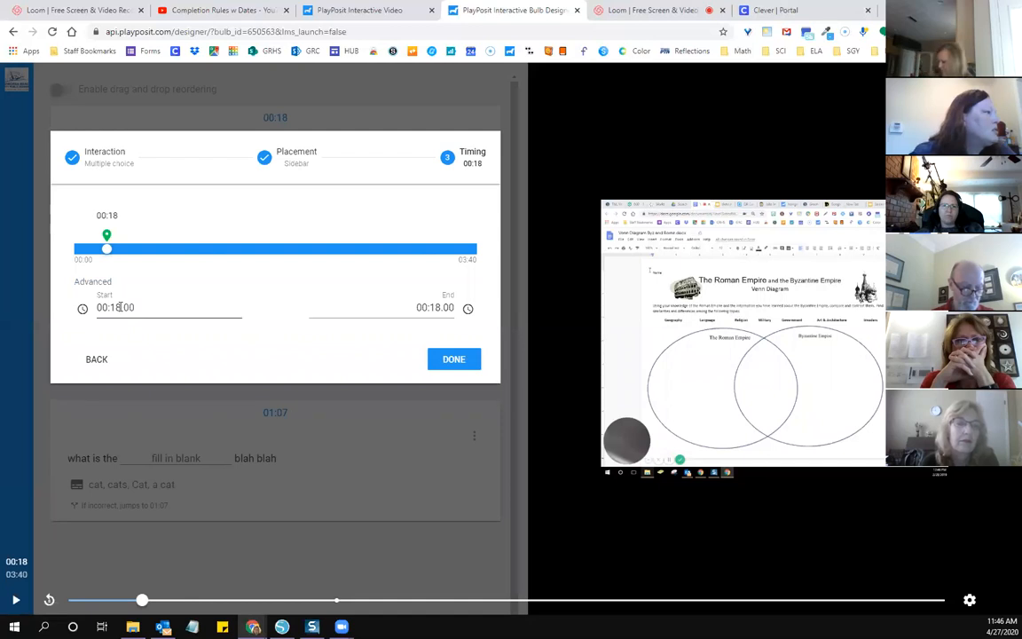
{"action": "left_click", "coordinate": [119, 307]}
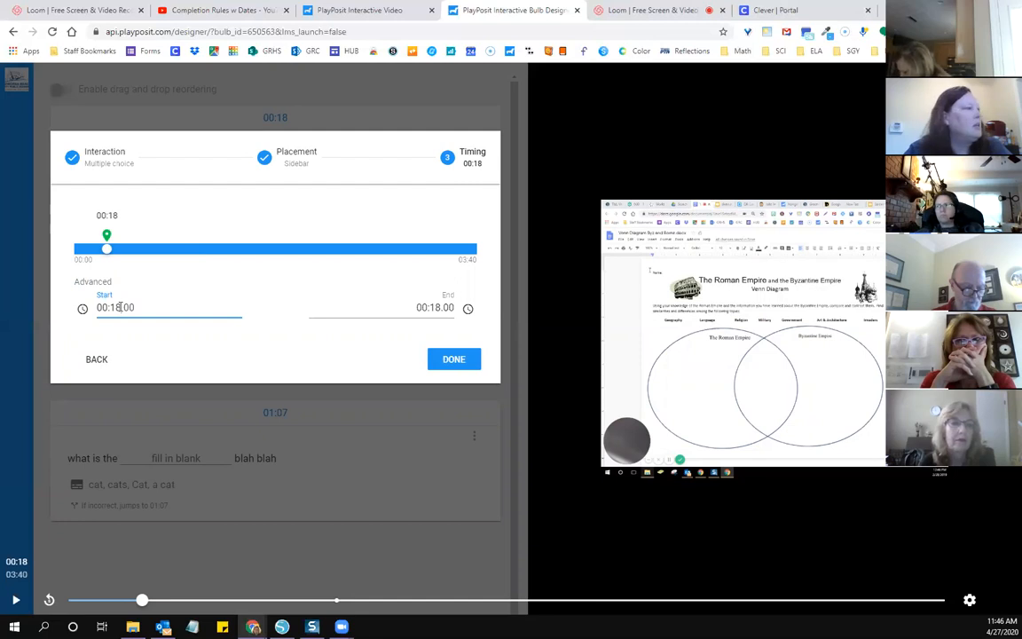
{"action": "key", "text": "BackSpace"}
{"action": "key", "text": "BackSpace"}
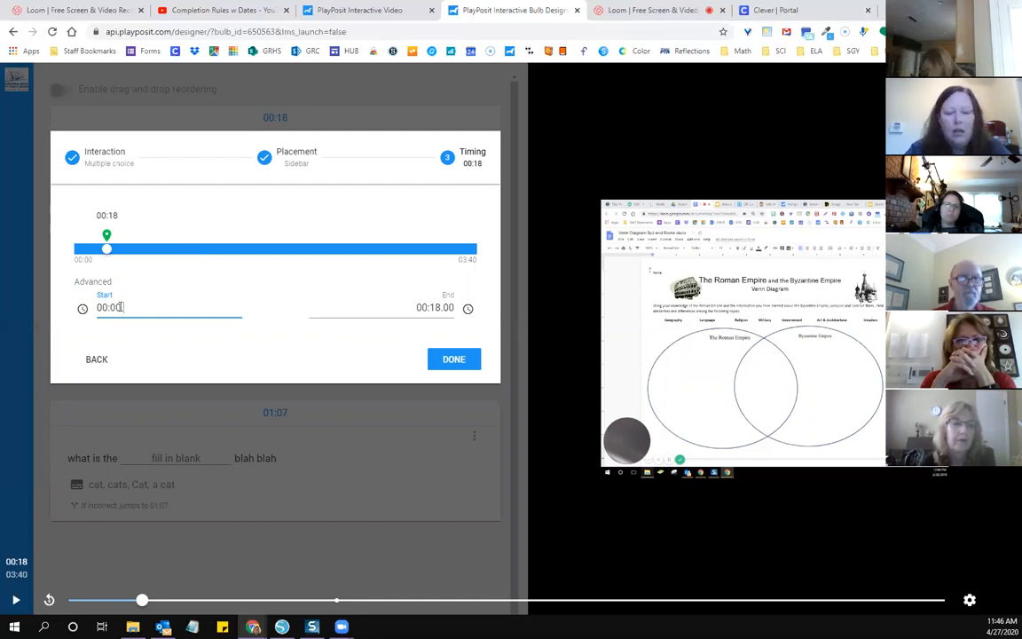
{"action": "type", "text": "20."}
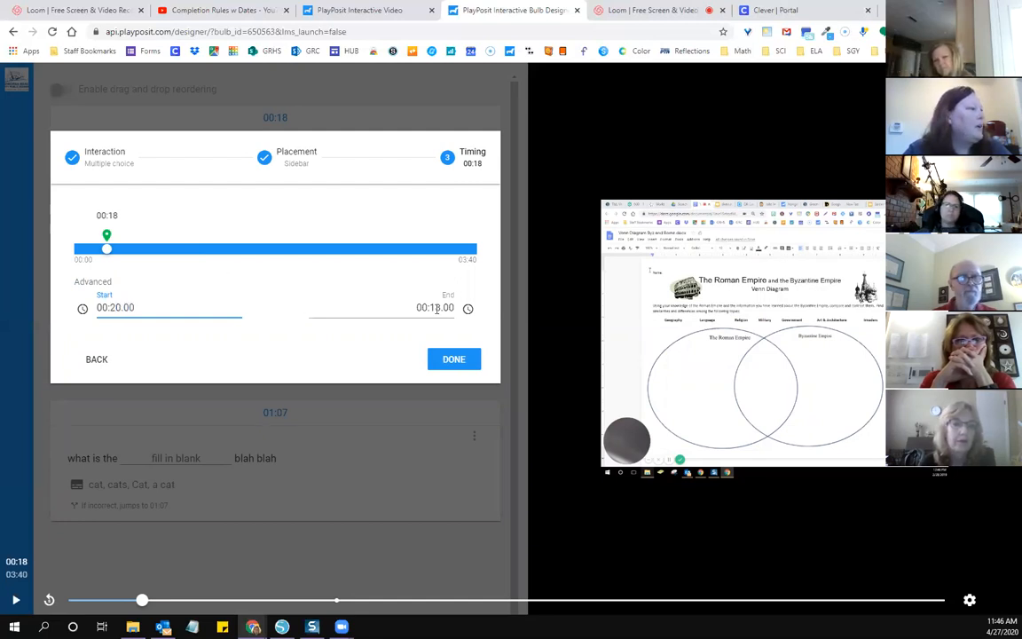
{"action": "left_click", "coordinate": [440, 337]}
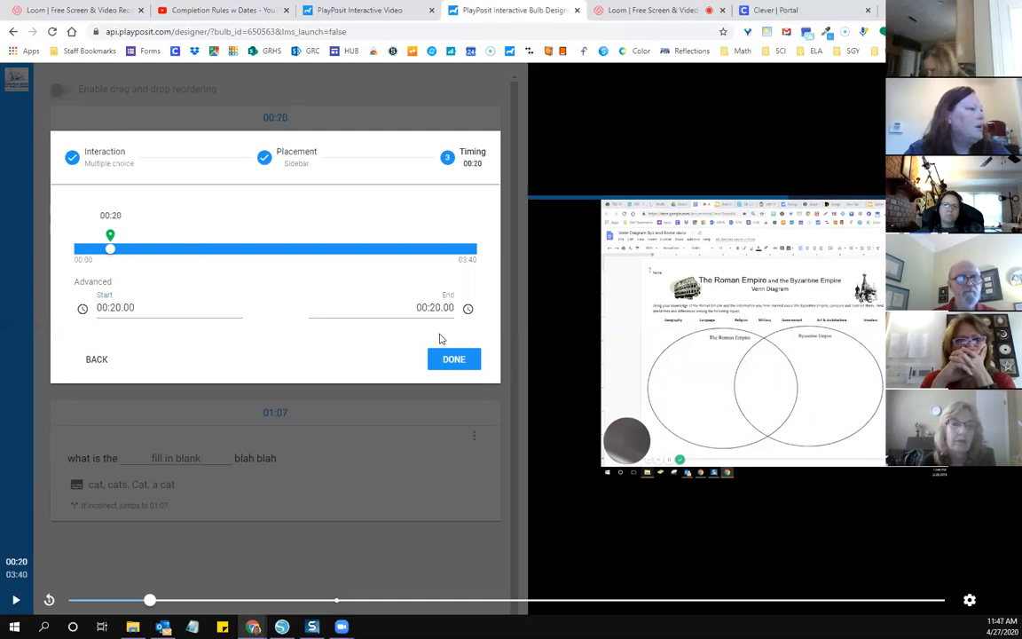
{"action": "key", "text": "Tab"}
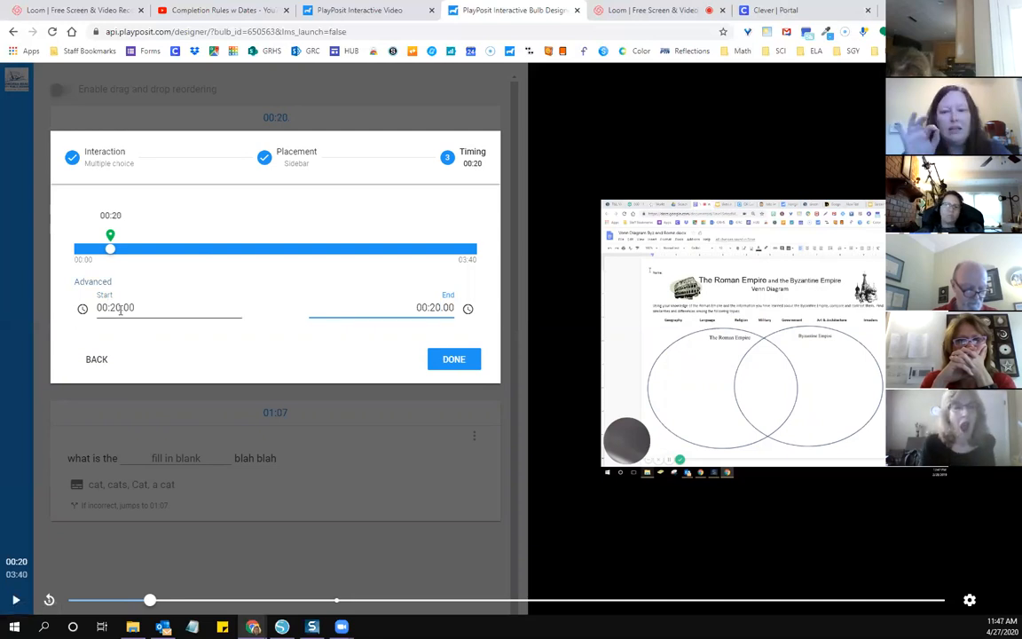
{"action": "left_click", "coordinate": [466, 363]}
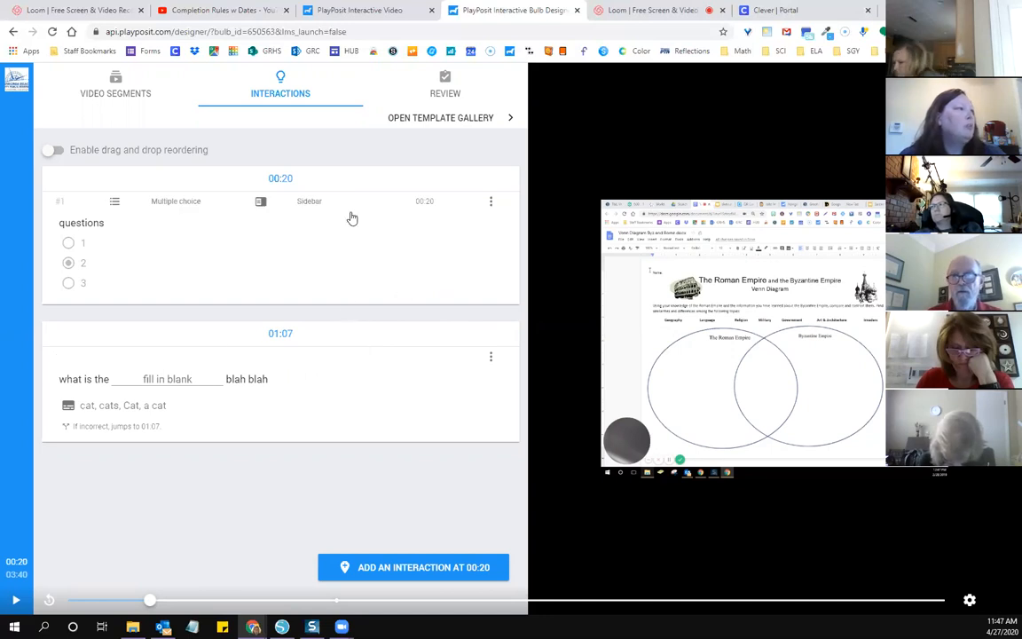
Step: Add "Week 1: " in front of the bulb title in the bulb's review settings
{"action": "left_click", "coordinate": [444, 88]}
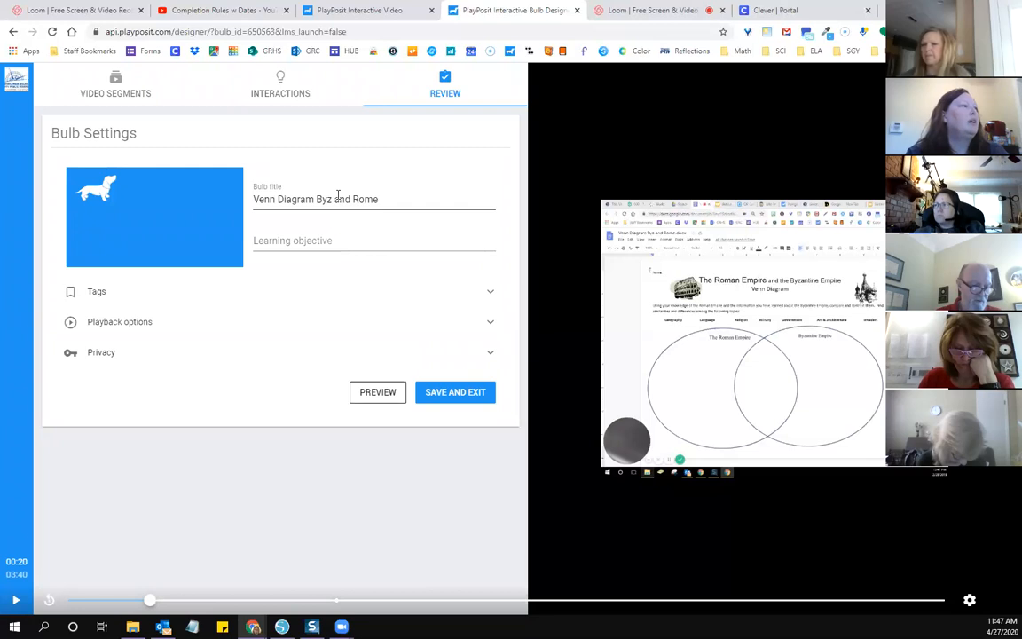
{"action": "left_click", "coordinate": [255, 200]}
{"action": "type", "text": "We"}
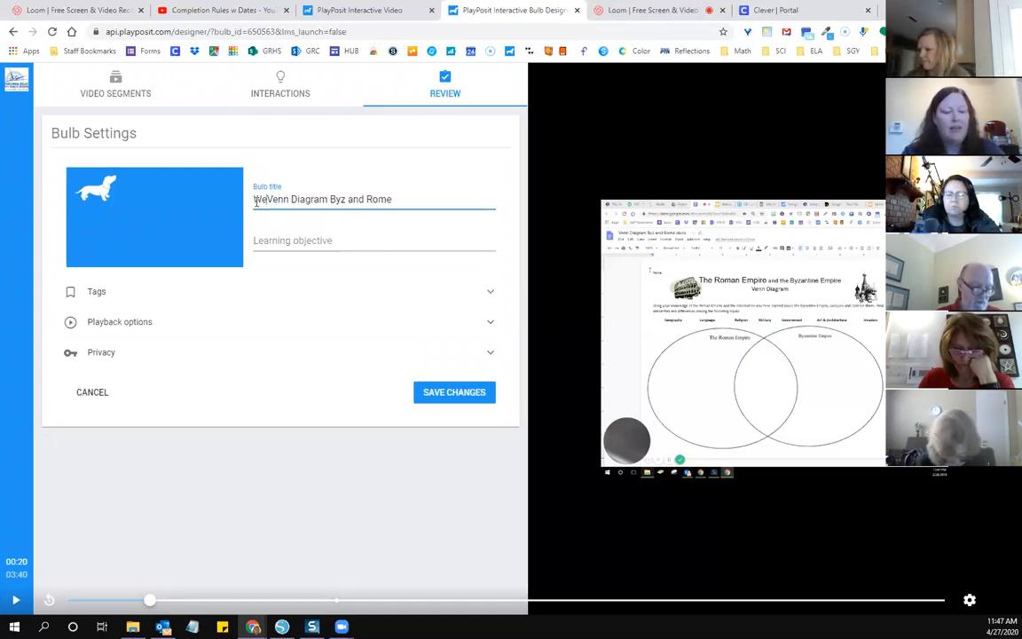
{"action": "type", "text": "ek 1:"}
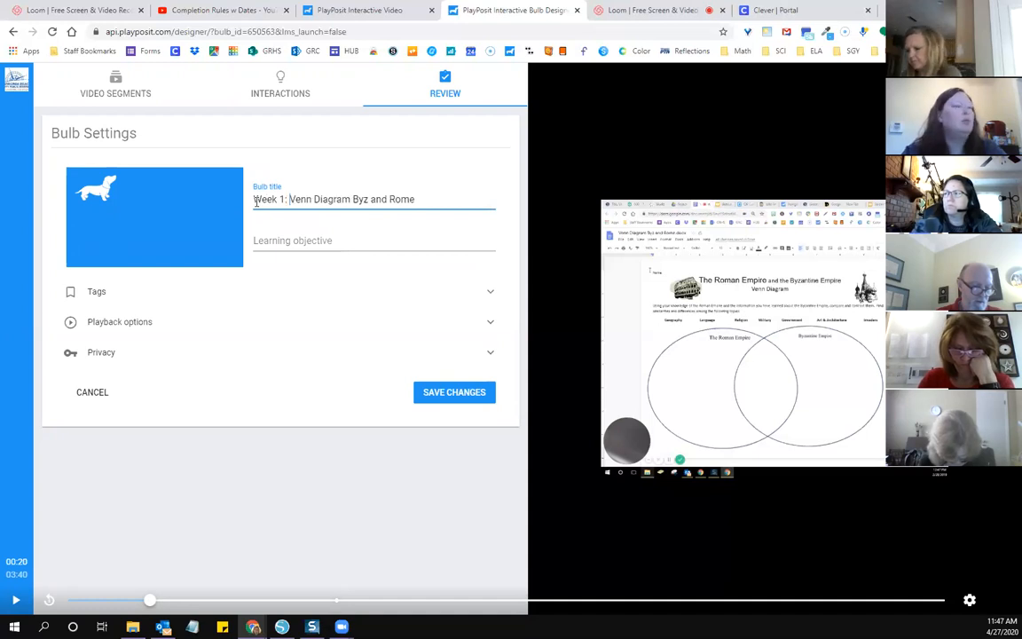
Step: Examine the learning objective and the tag fields in the bulb settings
{"action": "left_click", "coordinate": [293, 240]}
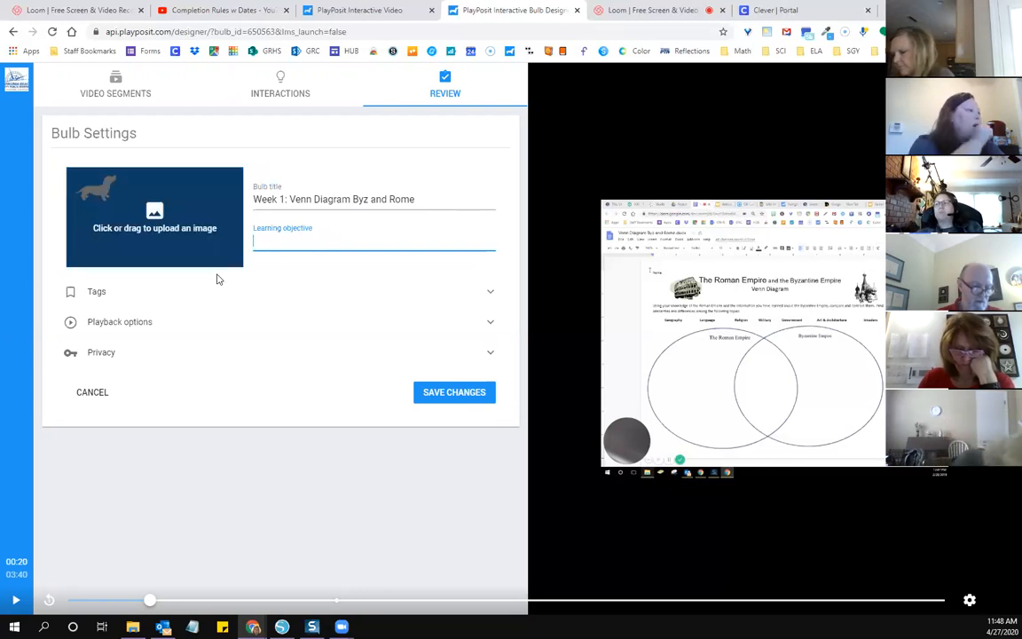
{"action": "left_click", "coordinate": [410, 307]}
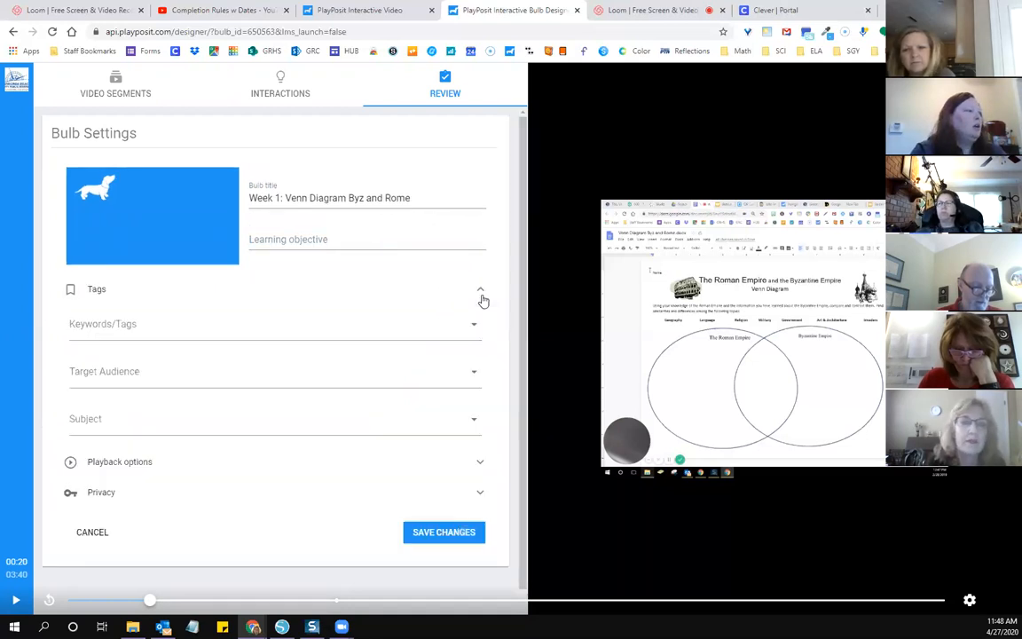
{"action": "left_click", "coordinate": [481, 291]}
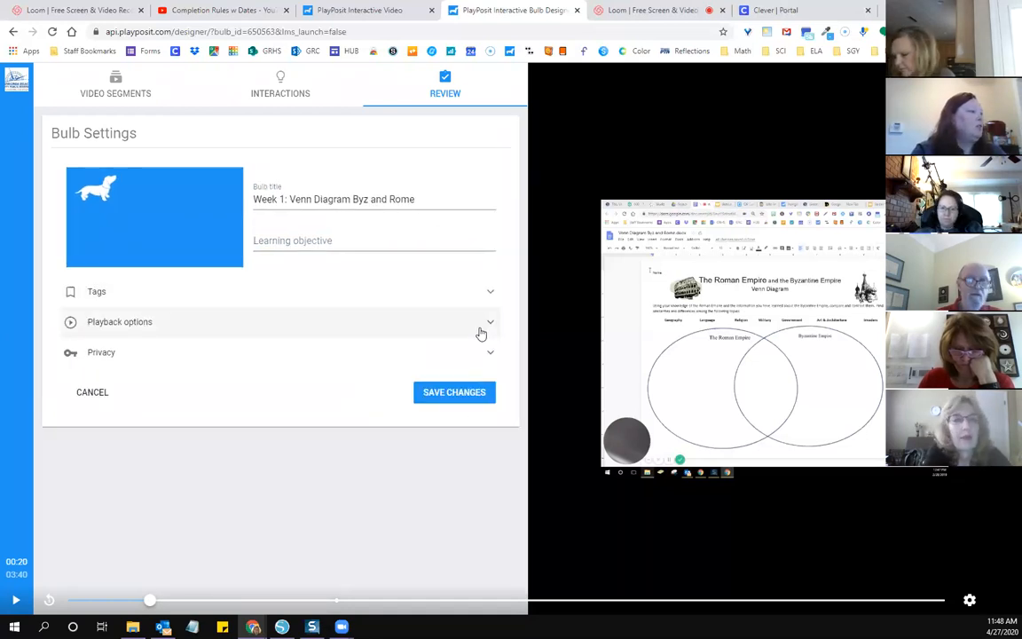
Step: Allow learners to rewind after an interaction appears, for all existing interactions, and to retake the bulb upon completion
{"action": "left_click", "coordinate": [493, 325]}
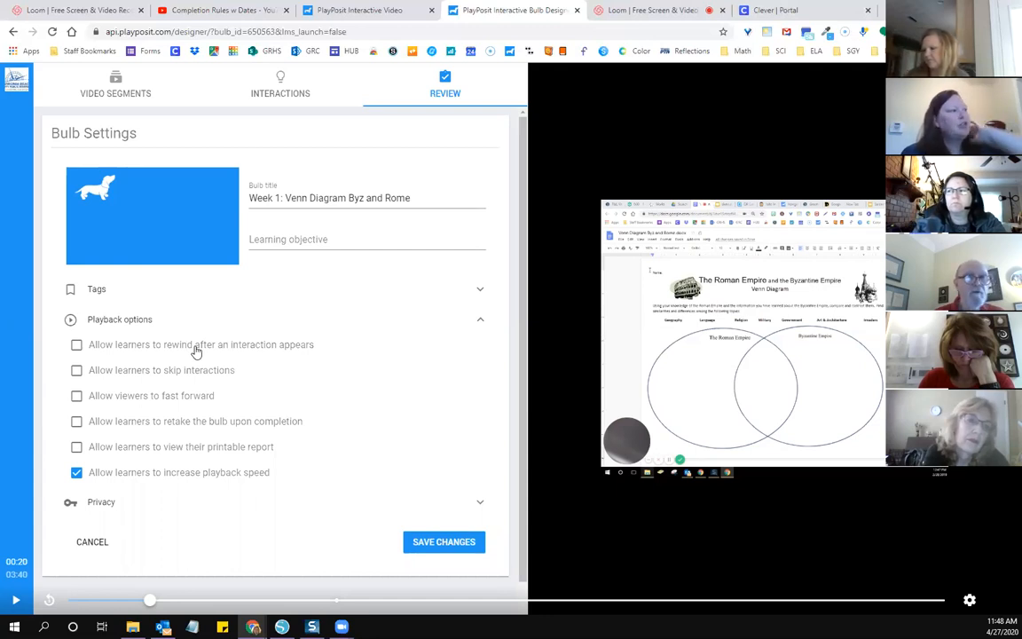
{"action": "left_click", "coordinate": [78, 348]}
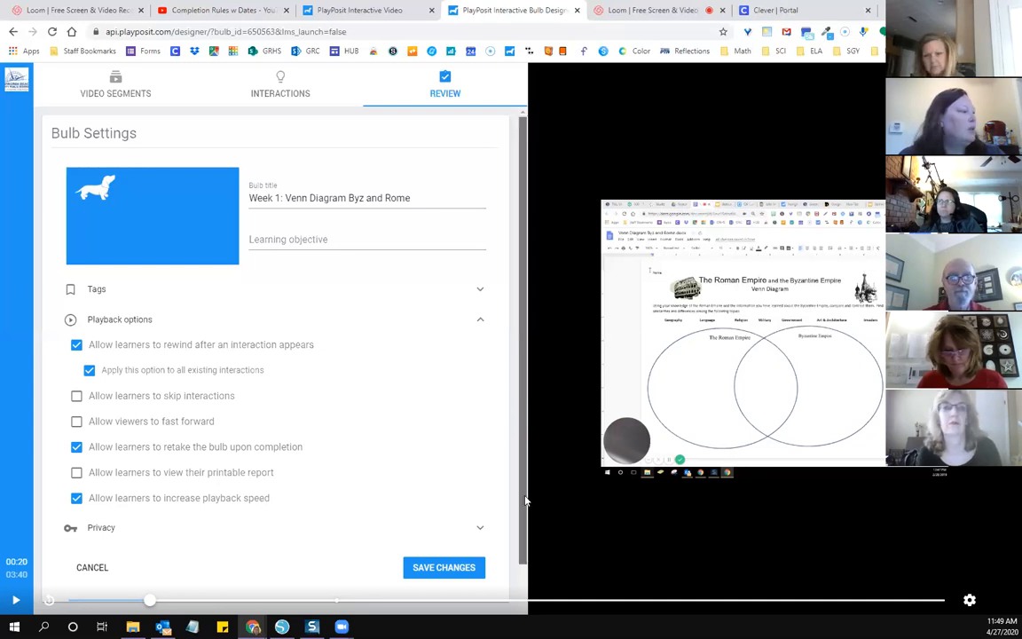
Step: Set the bulb's privacy so it is visible to members of your school/site
{"action": "scroll", "coordinate": [407, 490], "scroll_direction": "down", "scroll_amount": 1}
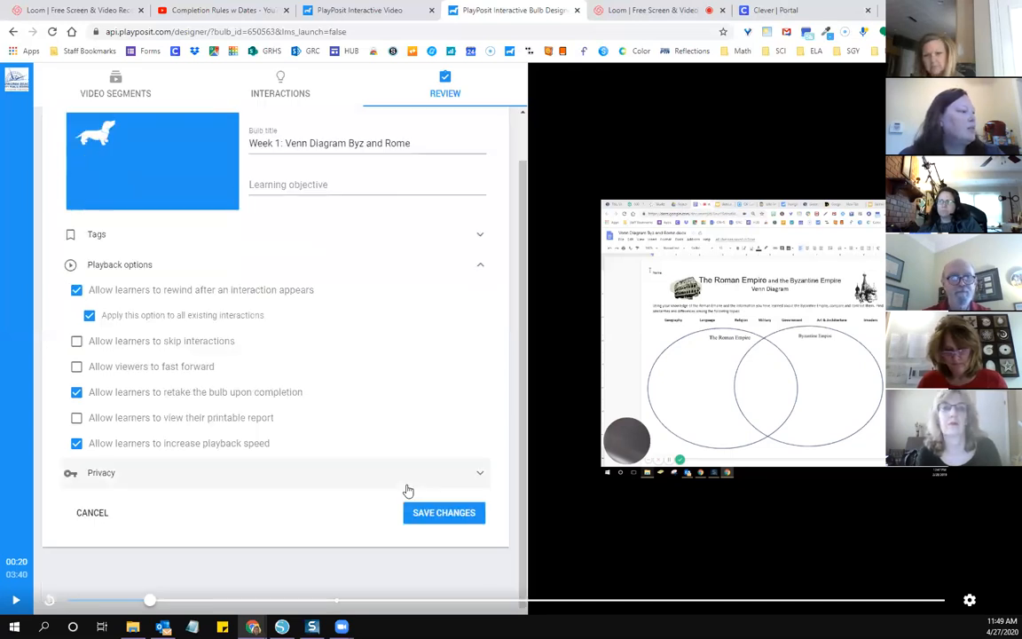
{"action": "left_click", "coordinate": [479, 474]}
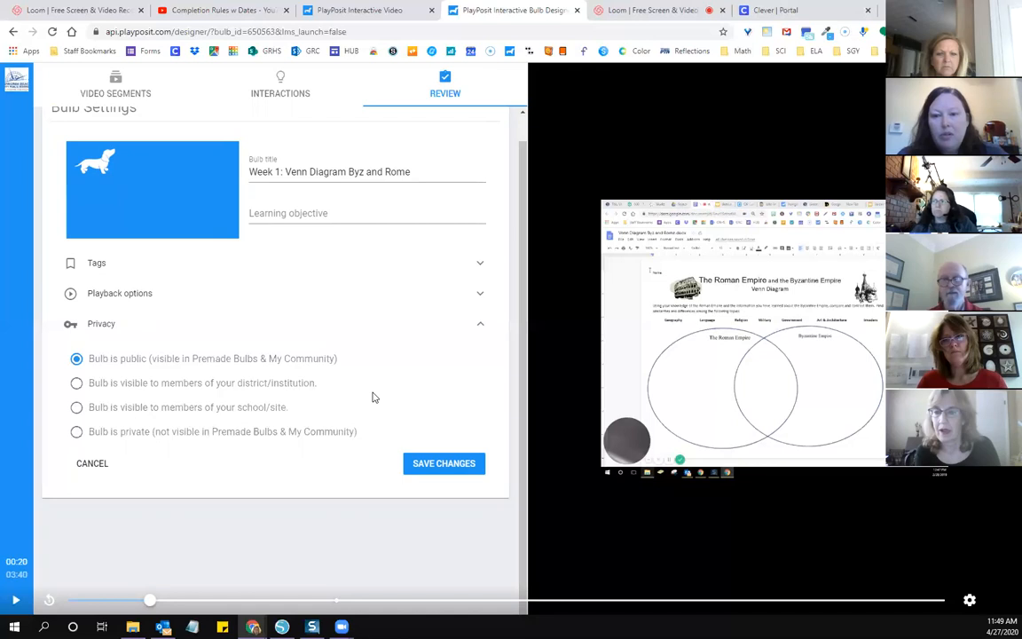
{"action": "left_click", "coordinate": [75, 434]}
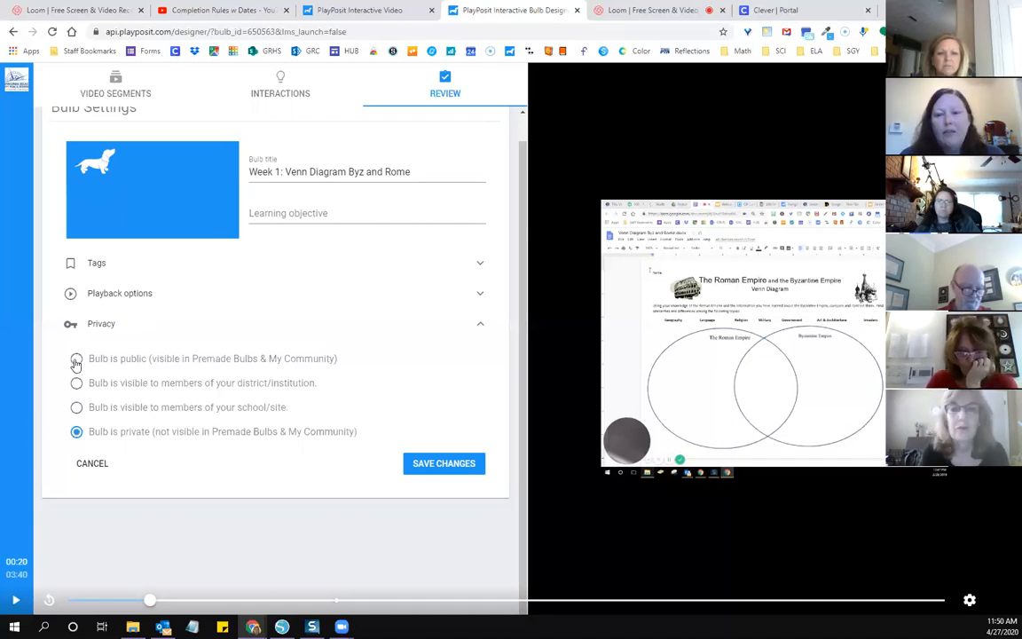
{"action": "left_click", "coordinate": [77, 360]}
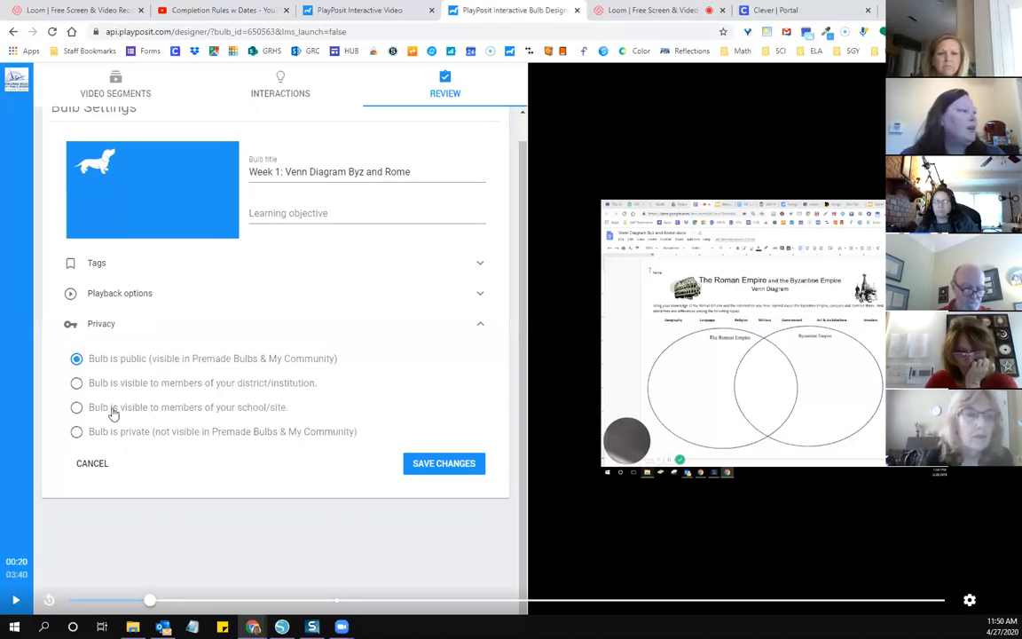
{"action": "left_click", "coordinate": [76, 408]}
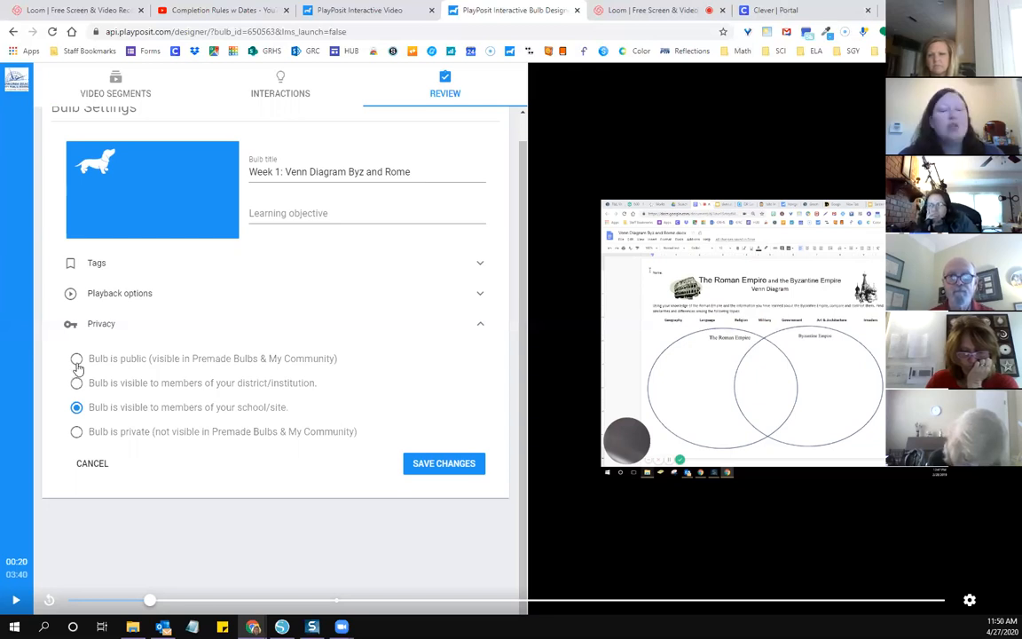
Step: Set the bulb's privacy to private, and save the changes while exiting the designer
{"action": "left_click", "coordinate": [77, 360]}
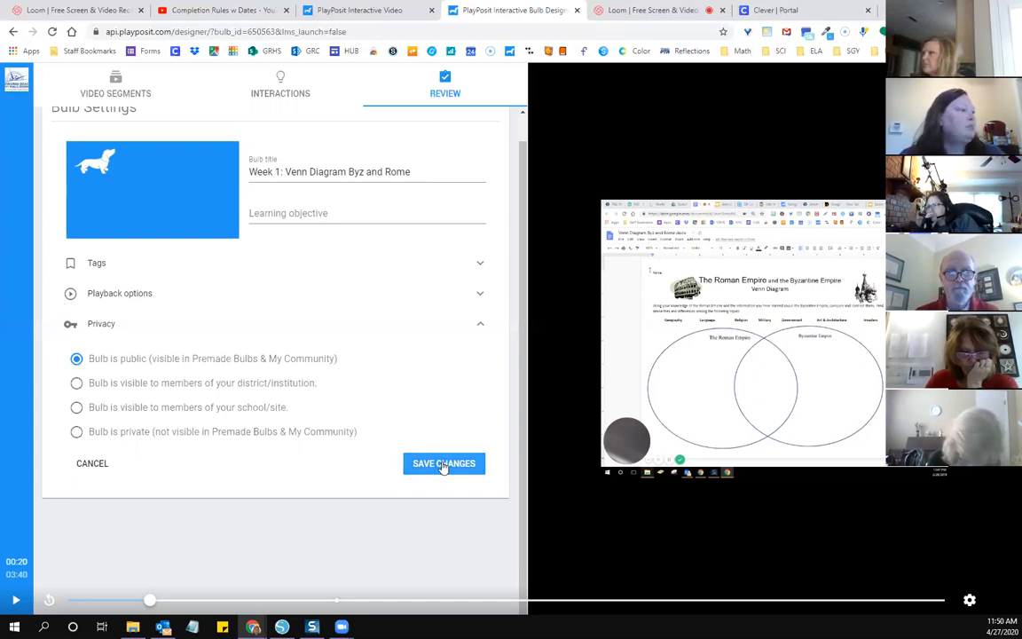
{"action": "left_click", "coordinate": [77, 432]}
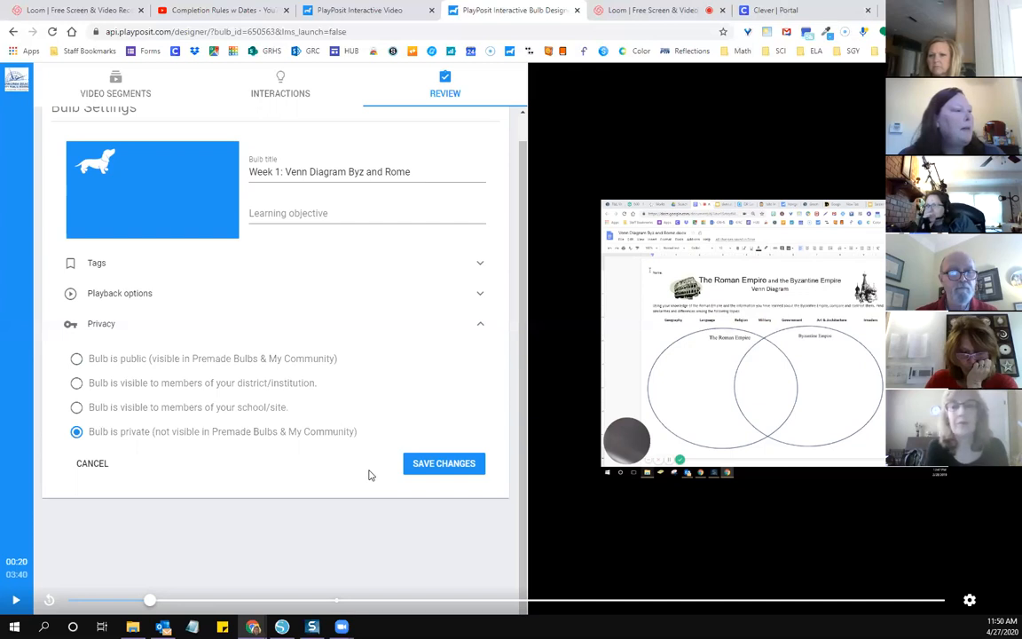
{"action": "left_click", "coordinate": [428, 464]}
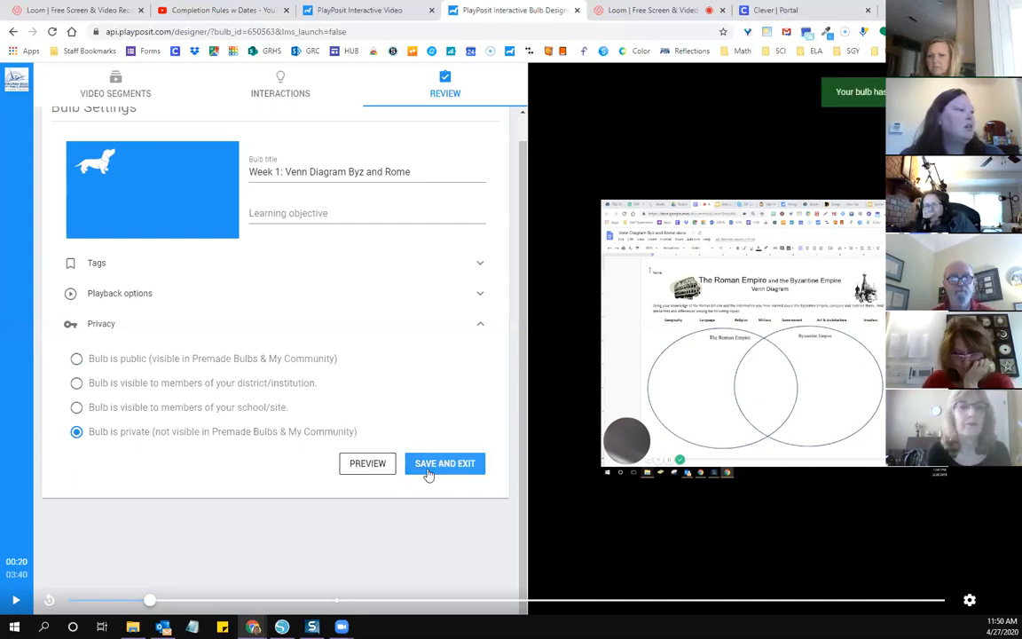
{"action": "left_click", "coordinate": [434, 466]}
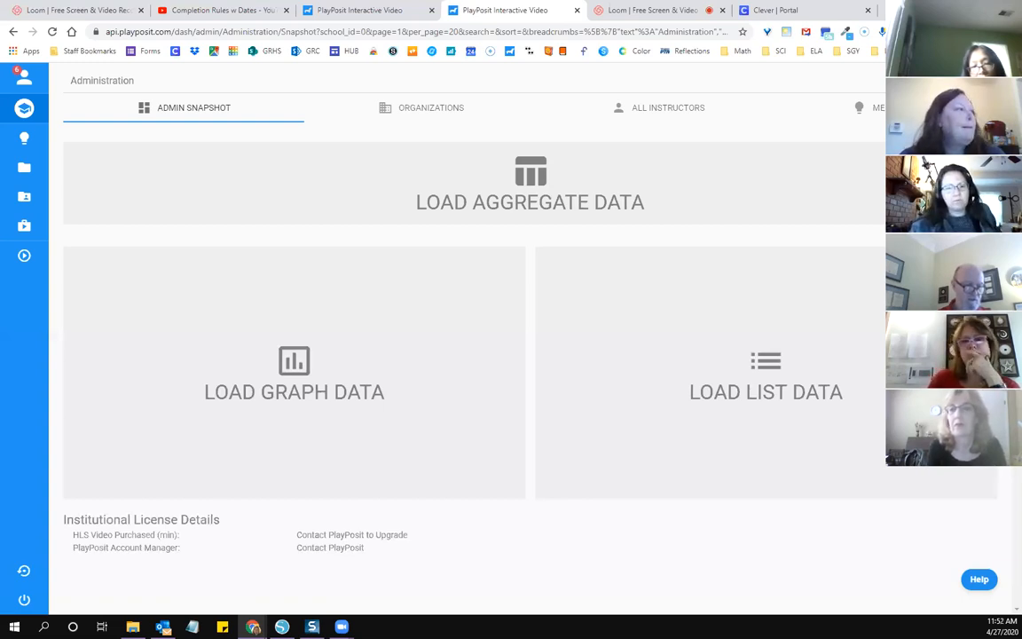
Step: Examine the actions available for the "Week 1: Venn Diagram Byz and Rome" bulb in My Bulbs
{"action": "mouse_move", "coordinate": [37, 147]}
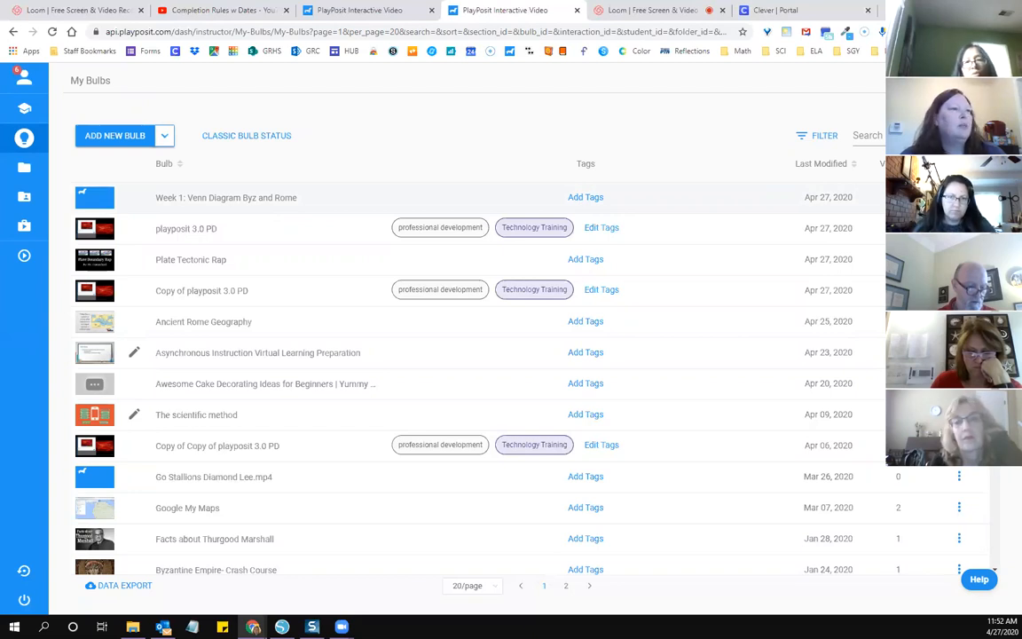
{"action": "left_click", "coordinate": [959, 197]}
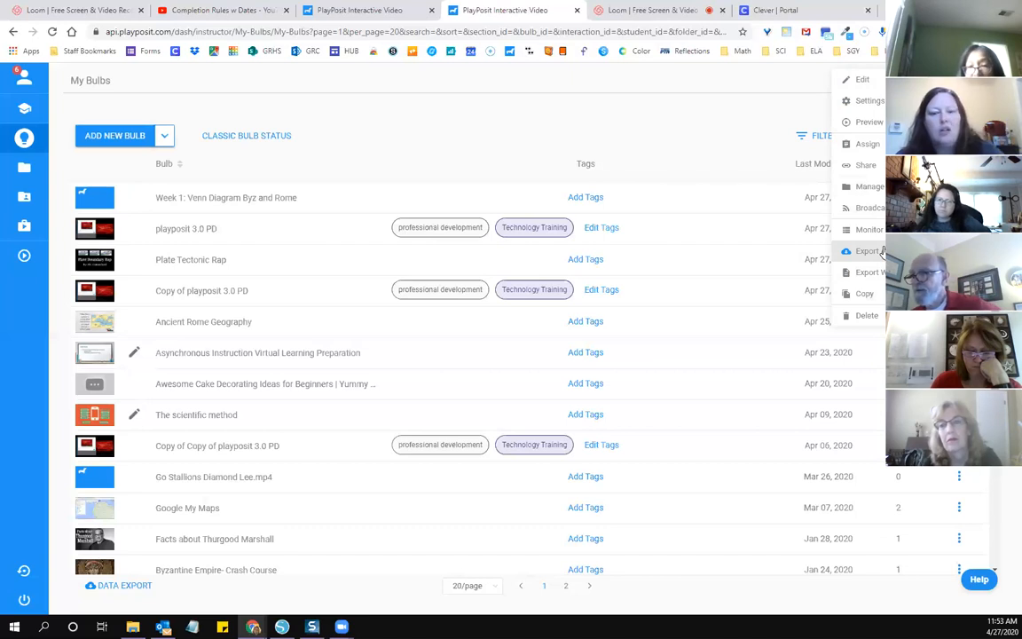
{"action": "left_click", "coordinate": [668, 165]}
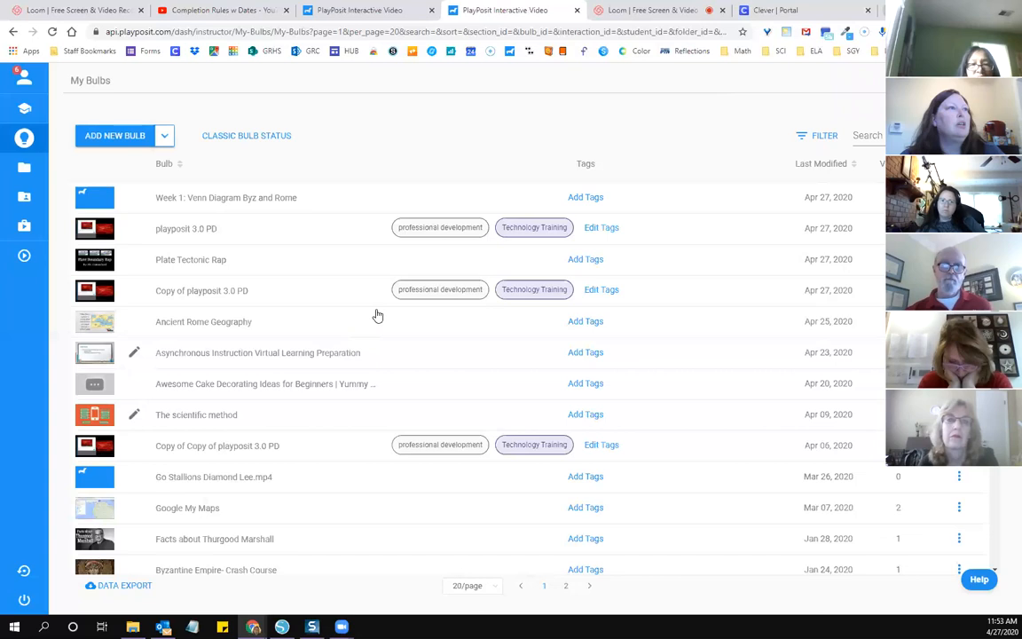
Step: Switch to Schoology's "Salem ITS Training Course: Section 1" and delete the Math DB discussion from its materials
{"action": "key", "text": "ctrl+t"}
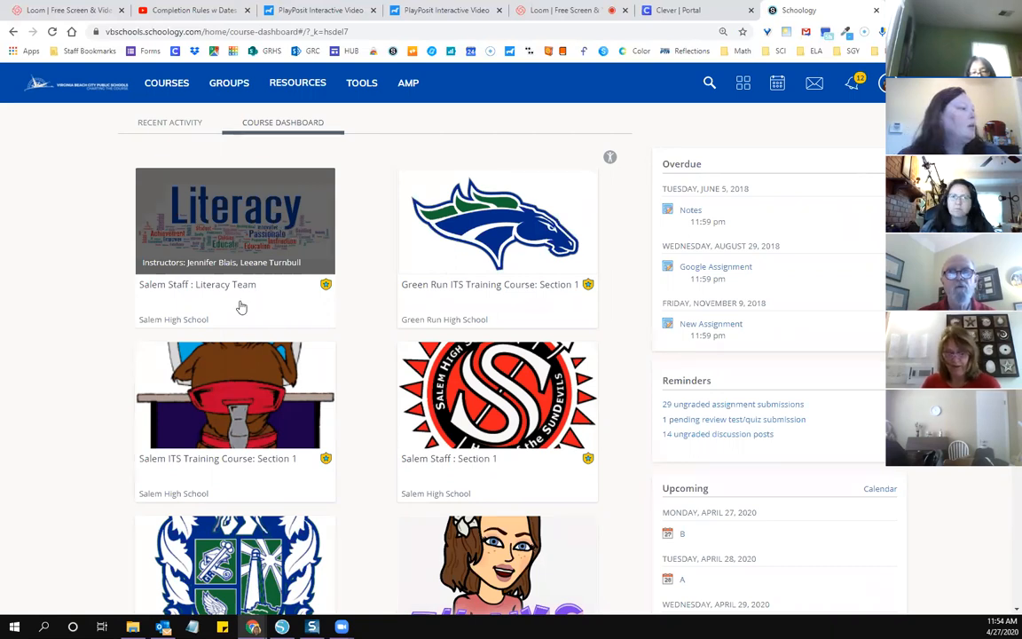
{"action": "left_click", "coordinate": [252, 409]}
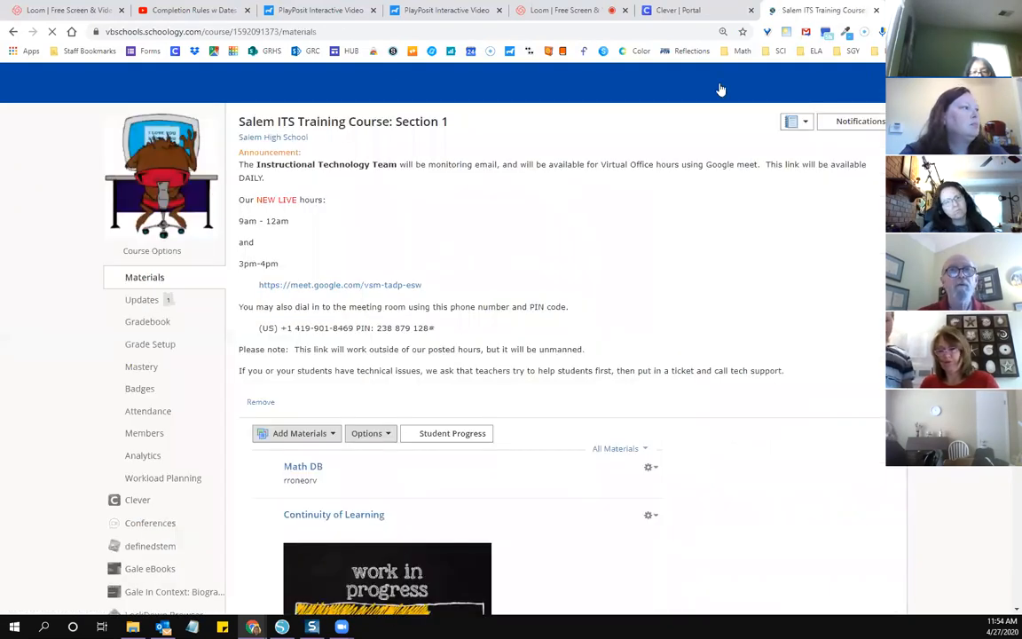
{"action": "scroll", "coordinate": [692, 142], "scroll_direction": "down", "scroll_amount": 1}
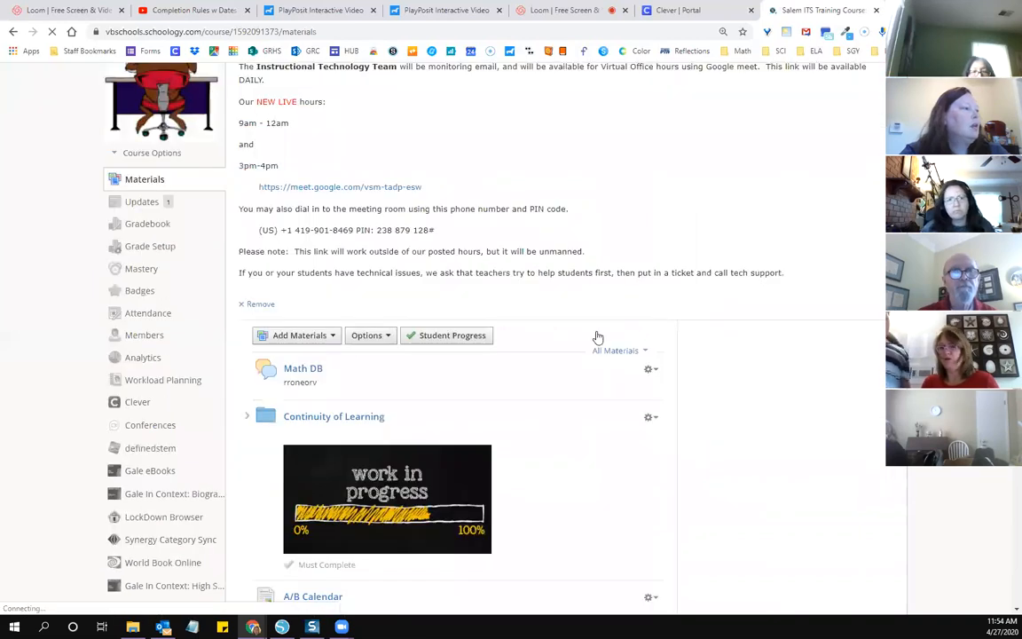
{"action": "scroll", "coordinate": [682, 427], "scroll_direction": "down", "scroll_amount": 1}
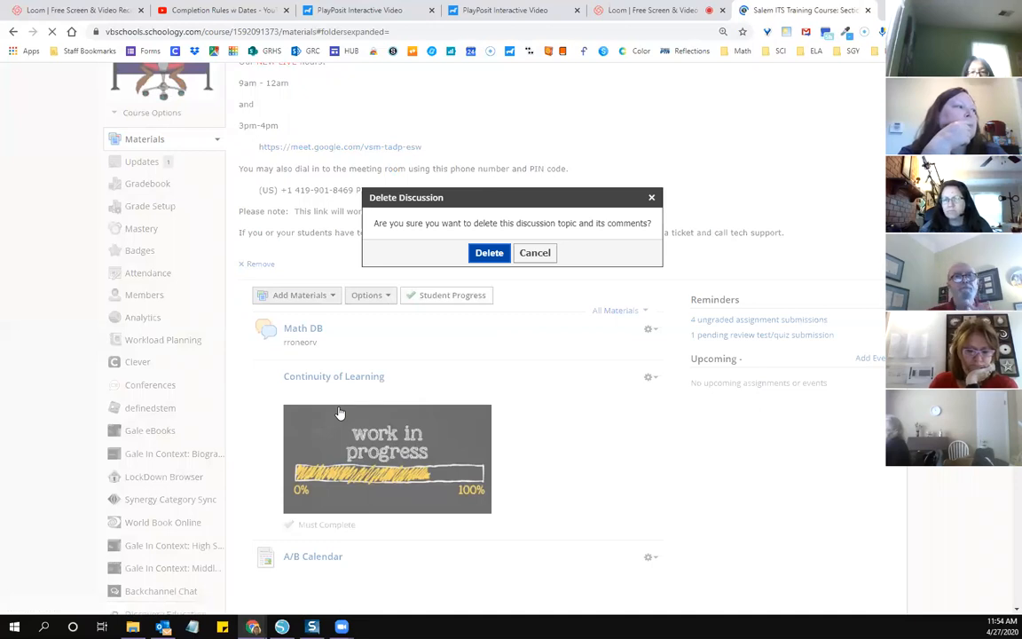
{"action": "key", "text": "Return"}
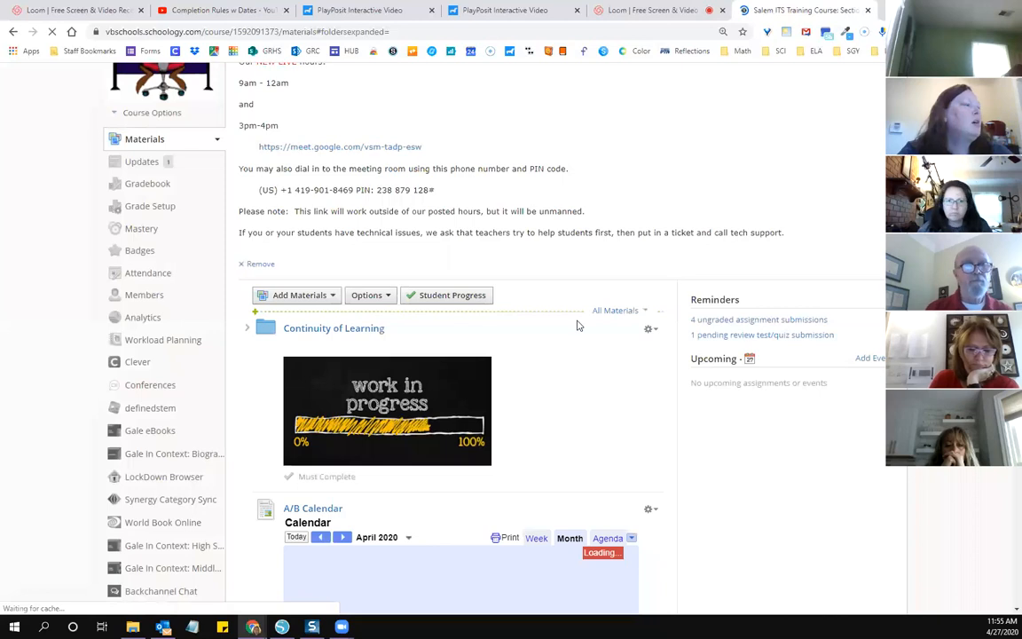
Step: Set up a new external tool in the course materials with provider Playposit 3.0 and title "Choice Act. 3"
{"action": "left_click", "coordinate": [578, 321]}
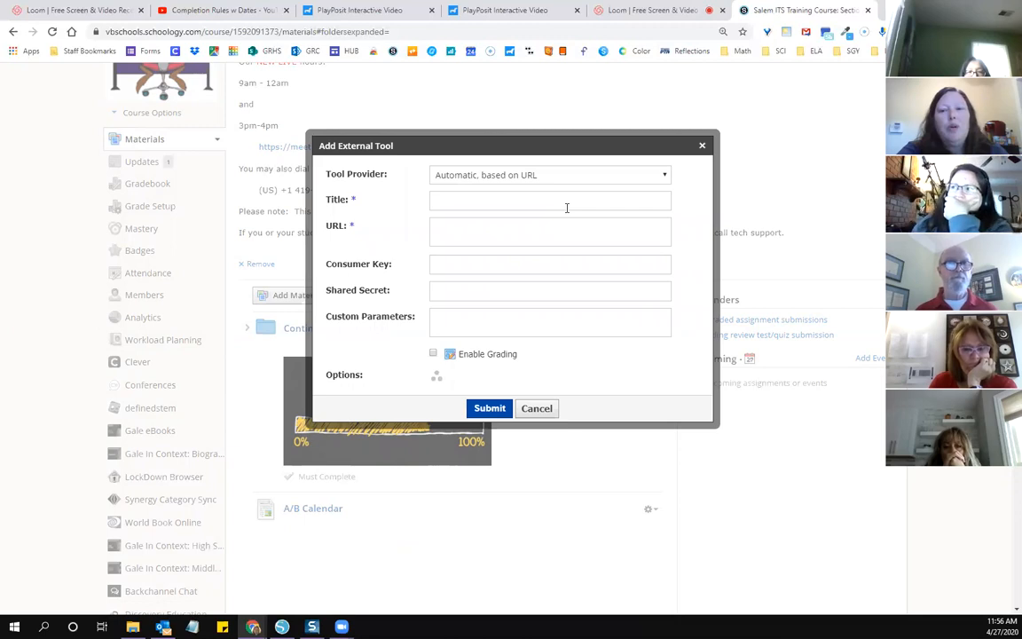
{"action": "left_click", "coordinate": [567, 175]}
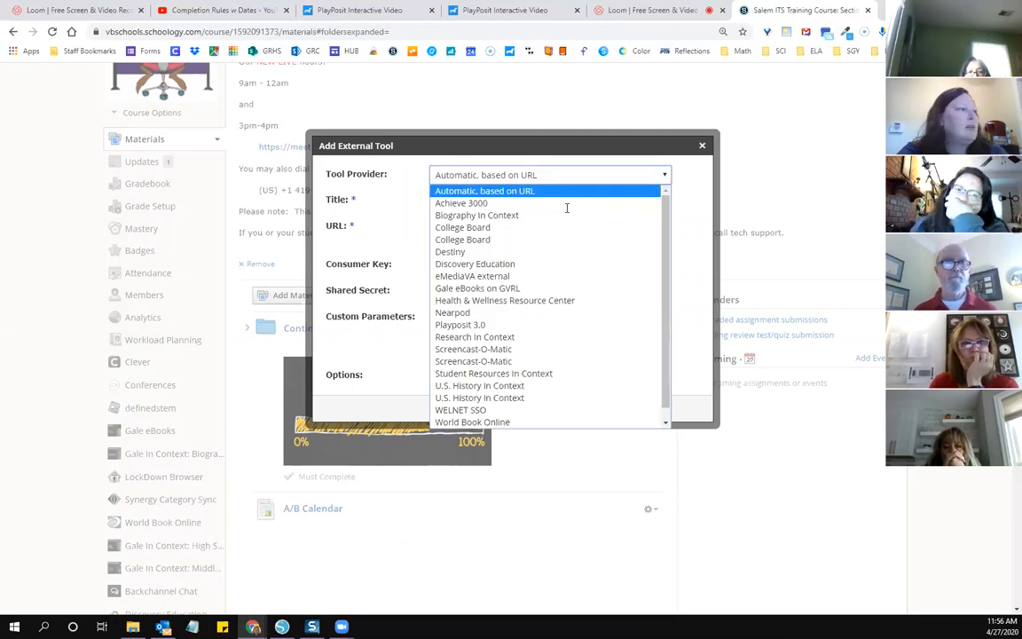
{"action": "key", "text": "n"}
{"action": "key", "text": "Down"}
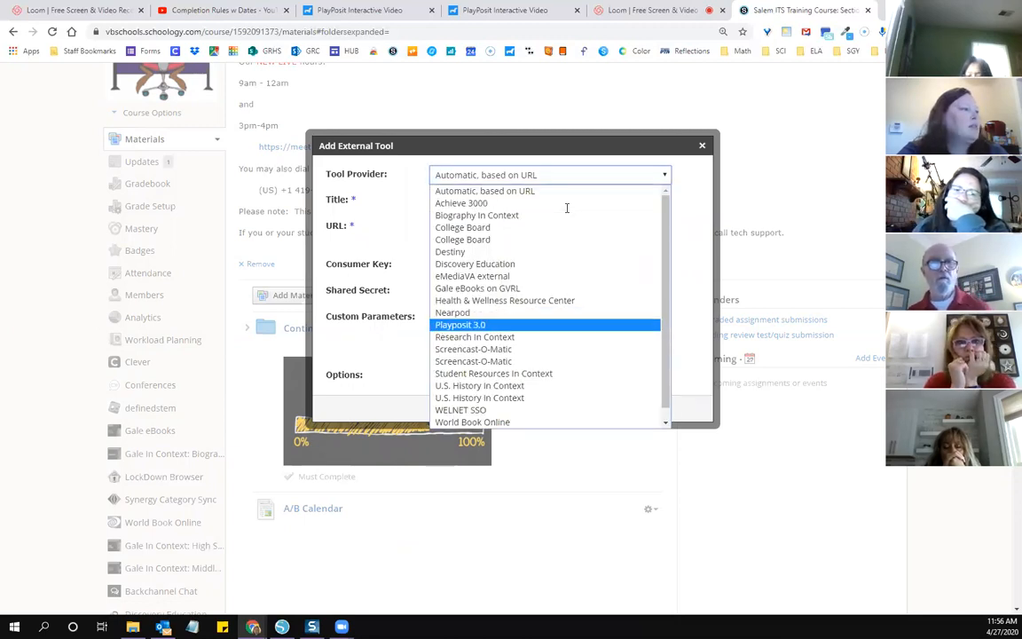
{"action": "key", "text": "Return"}
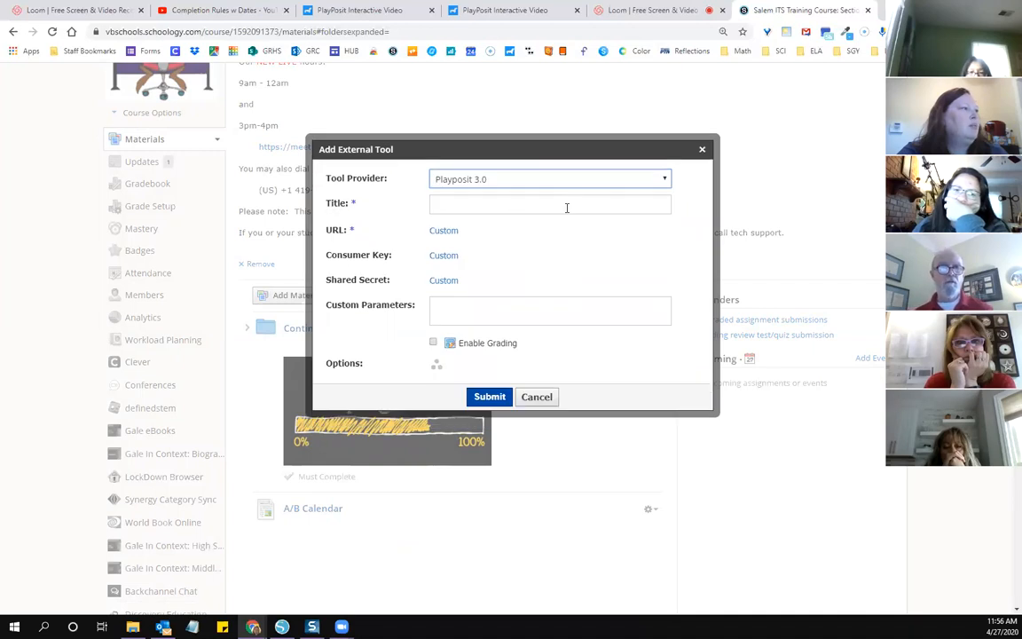
{"action": "left_click", "coordinate": [566, 208]}
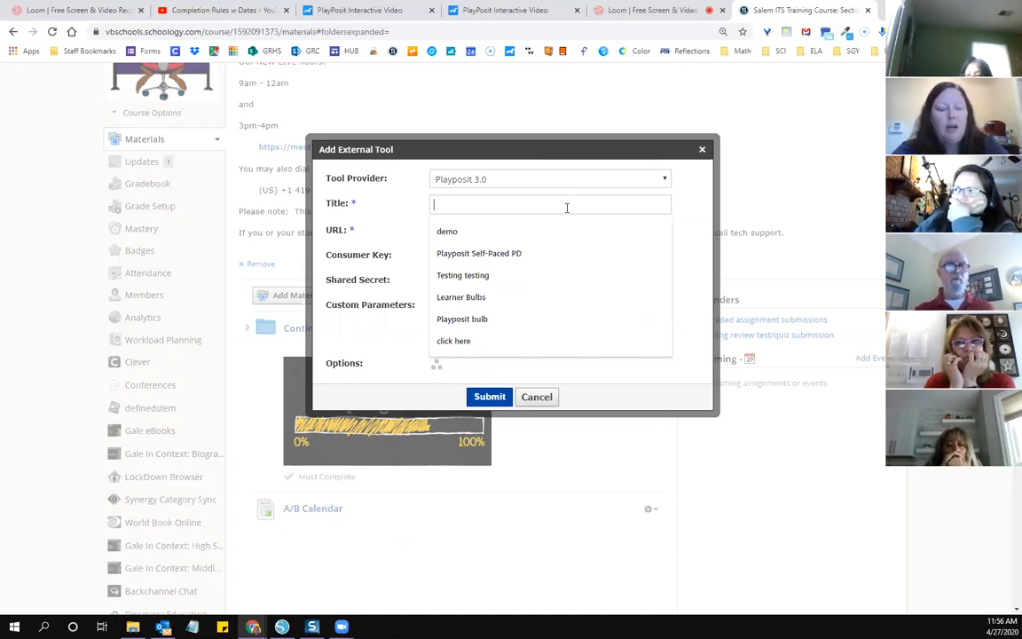
{"action": "type", "text": "Ch"}
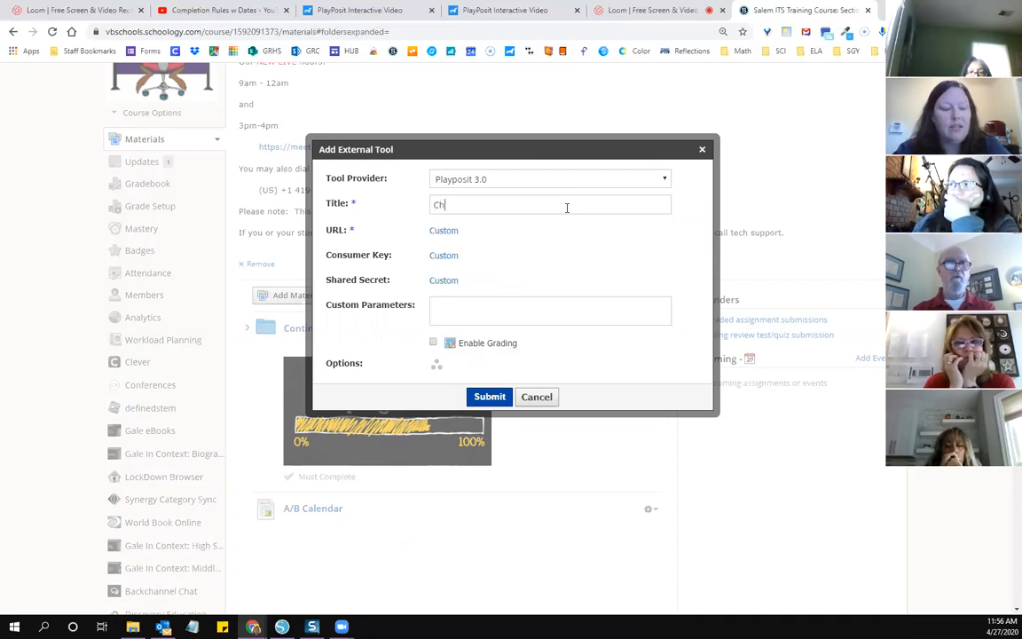
{"action": "type", "text": "oice "}
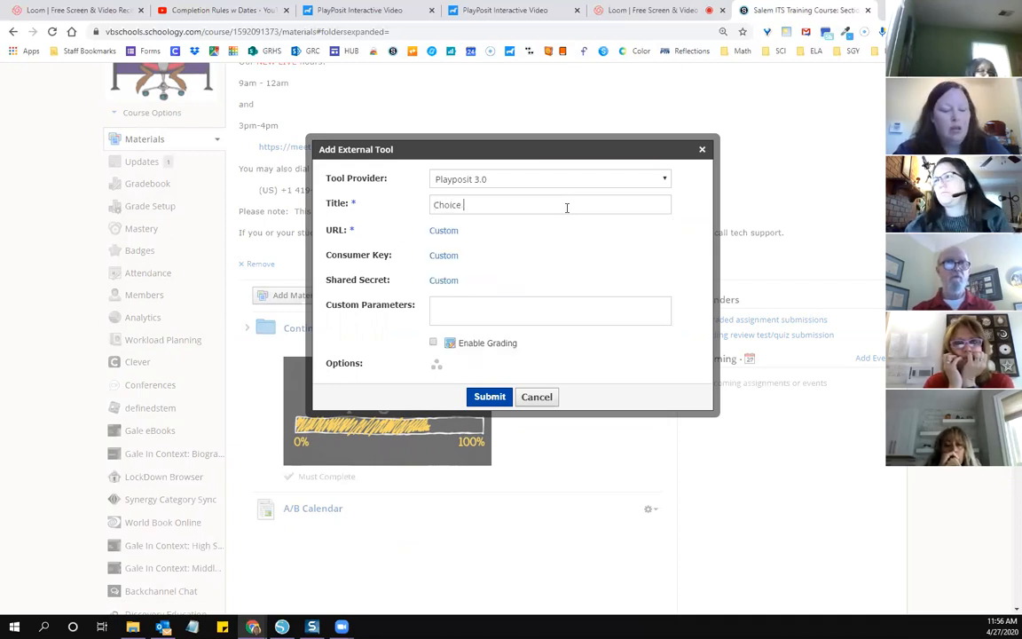
{"action": "type", "text": "Act"}
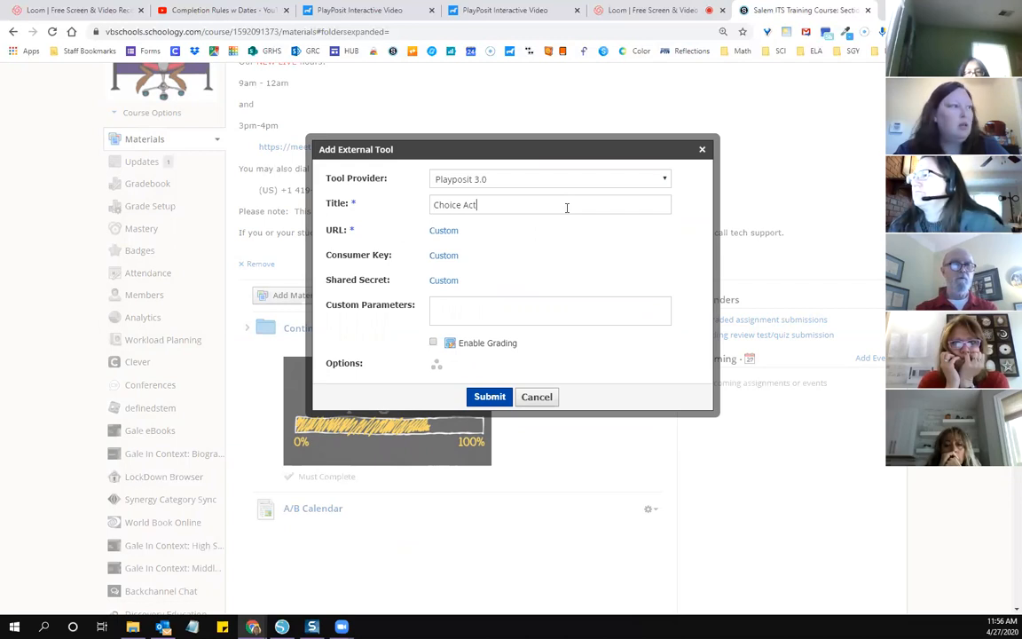
{"action": "type", "text": ". 3"}
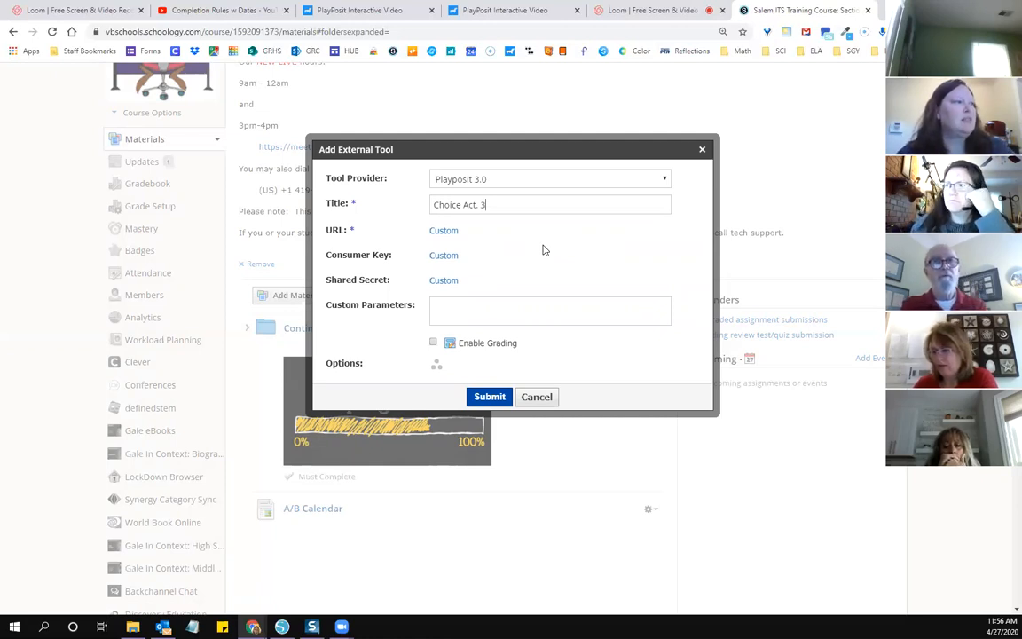
Step: Examine the external tool's individual assignment option by searching the course members, leaving the assignee field empty
{"action": "left_click", "coordinate": [437, 366]}
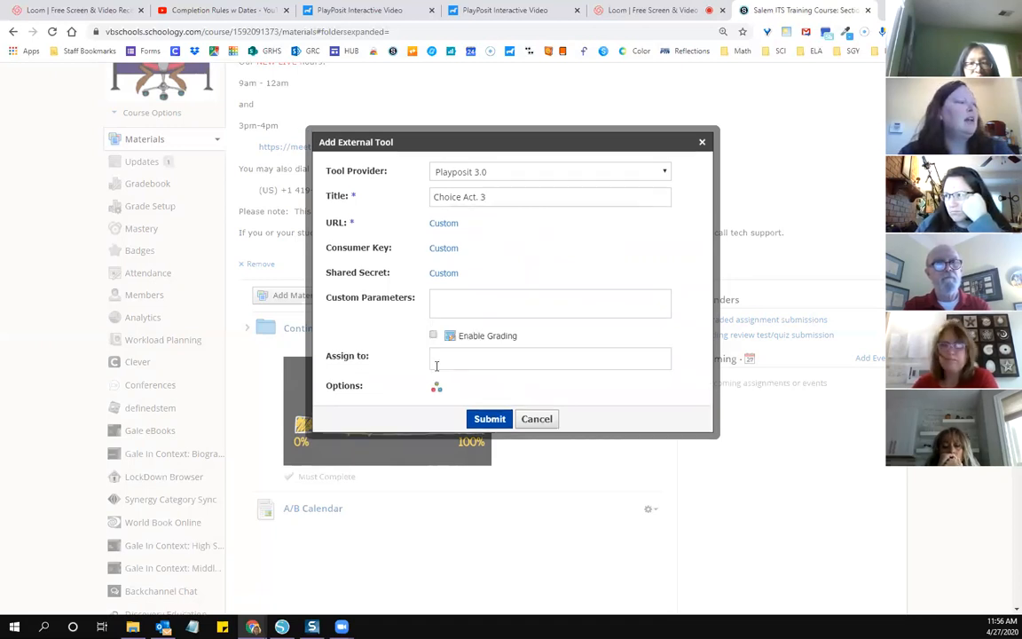
{"action": "left_click", "coordinate": [440, 361]}
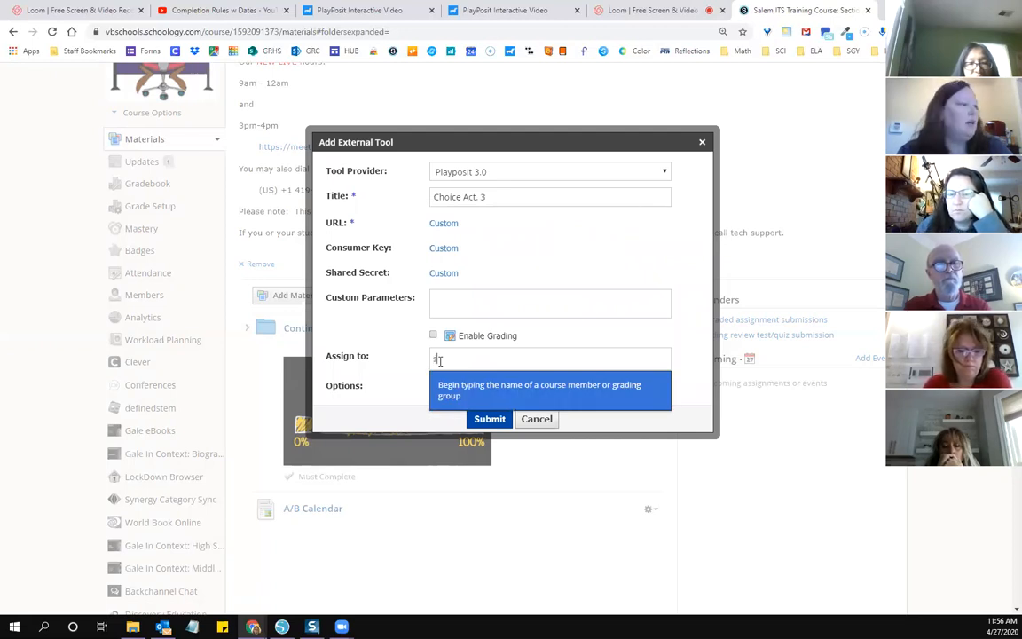
{"action": "type", "text": "sh"}
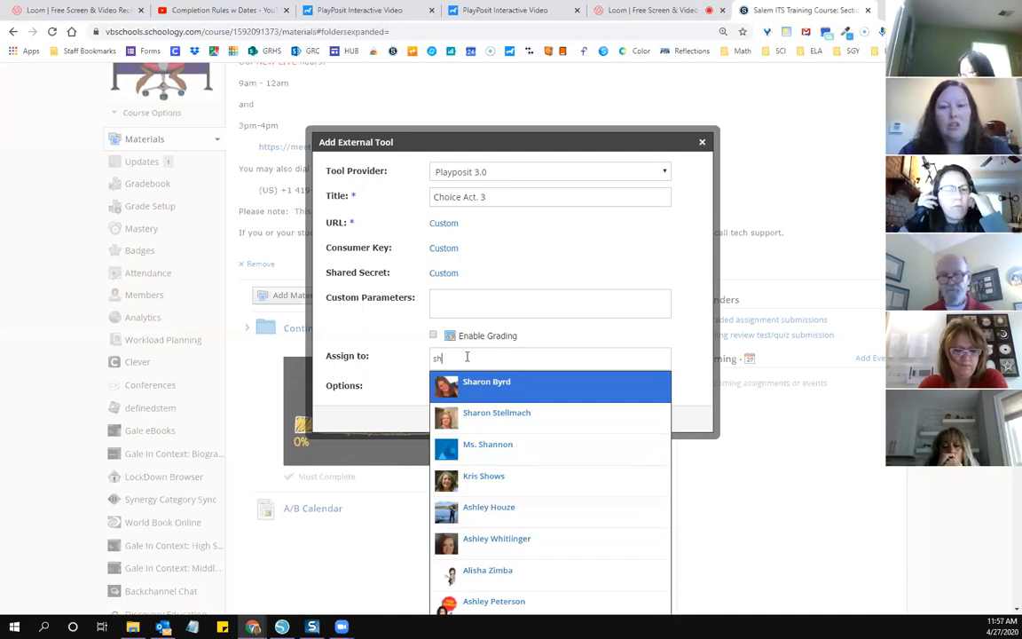
{"action": "key", "text": "BackSpace"}
{"action": "key", "text": "BackSpace"}
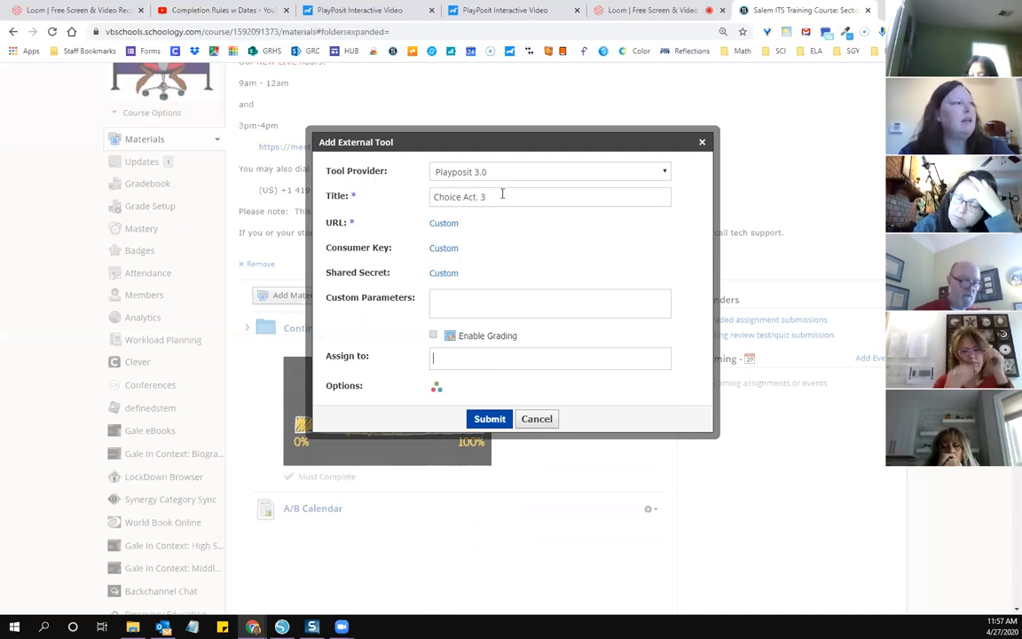
Step: Submit the external tool and link the "Week 1: Venn Diagram Byz and Rome" bulb to it as Self Paced
{"action": "left_click", "coordinate": [488, 419]}
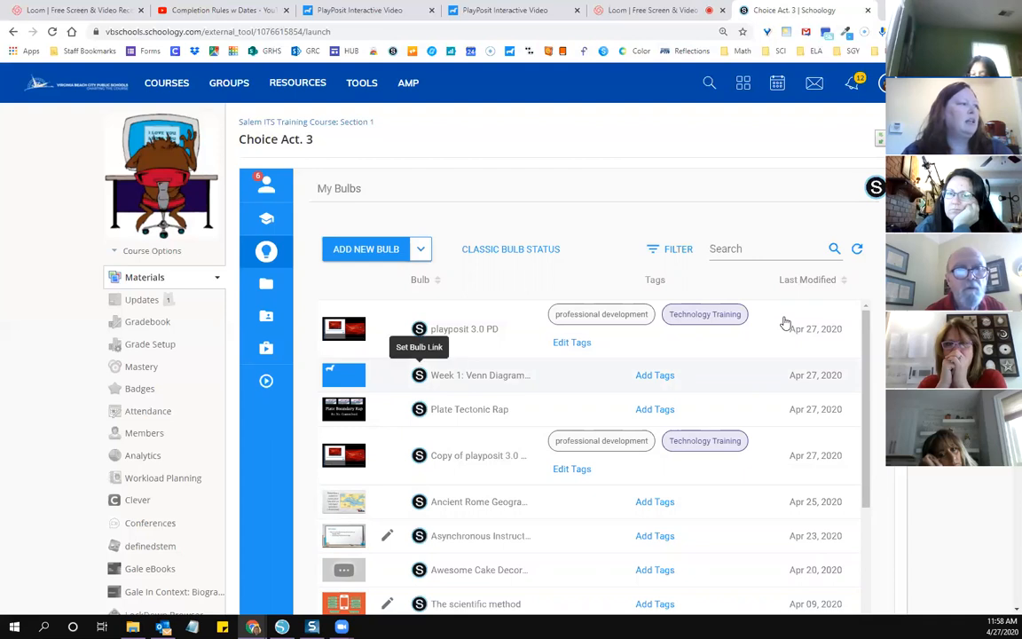
{"action": "left_click", "coordinate": [419, 376]}
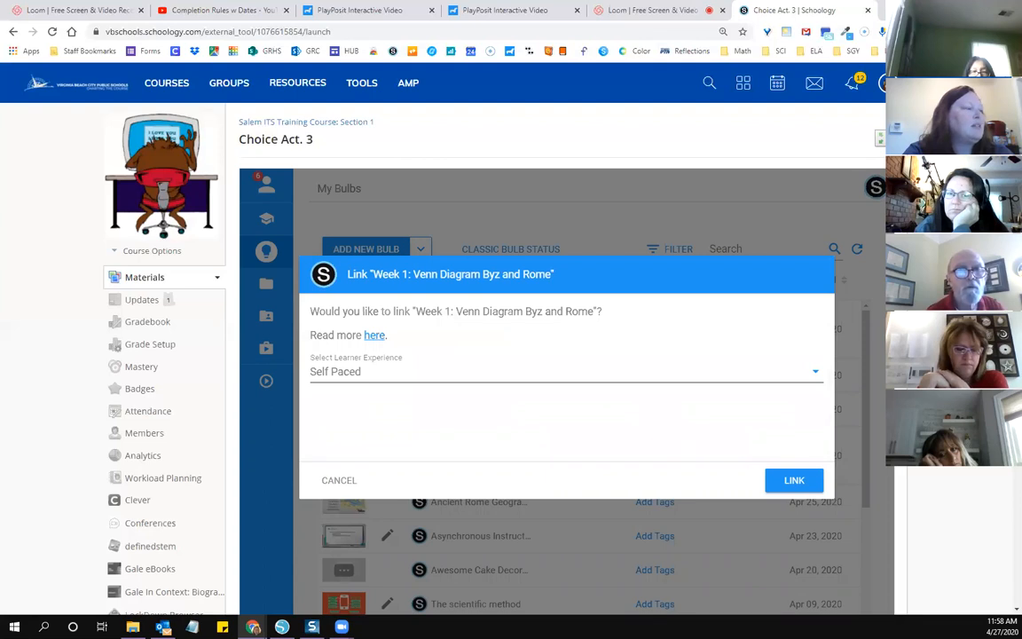
{"action": "left_click", "coordinate": [816, 371]}
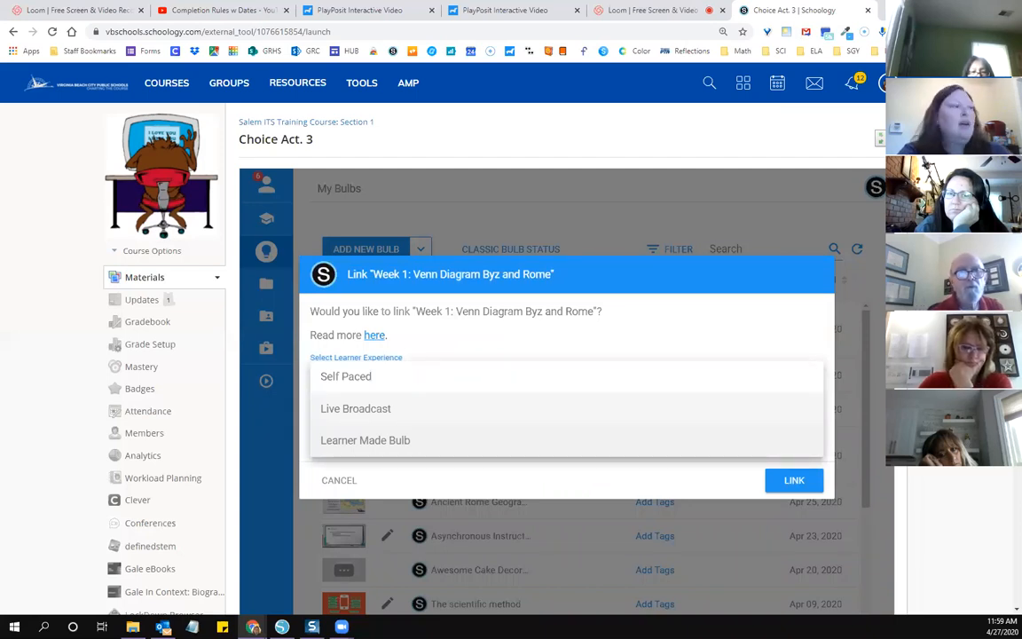
{"action": "left_click", "coordinate": [346, 376]}
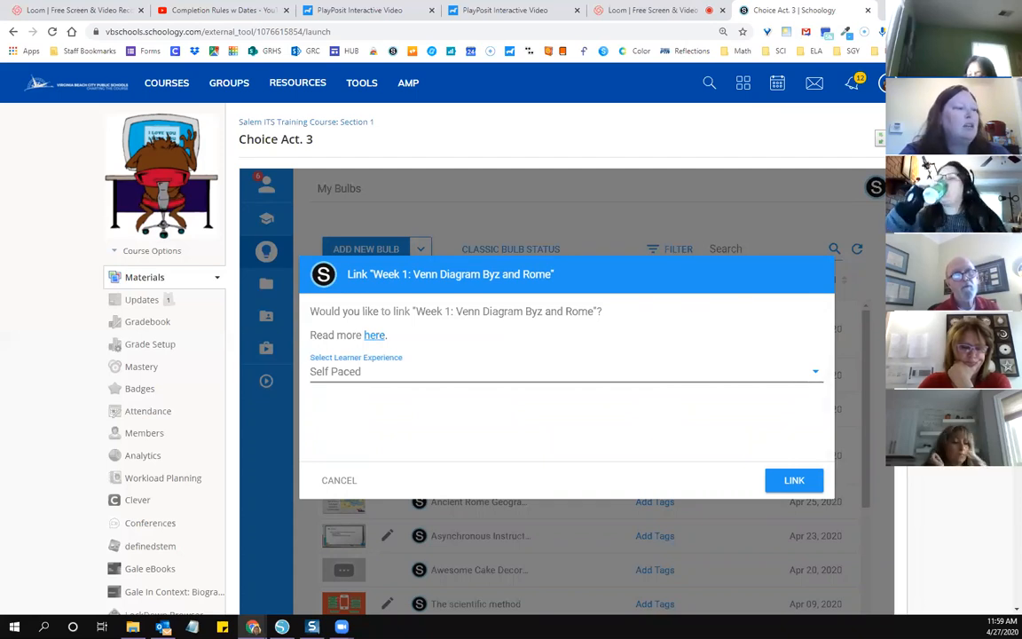
{"action": "left_click", "coordinate": [794, 480]}
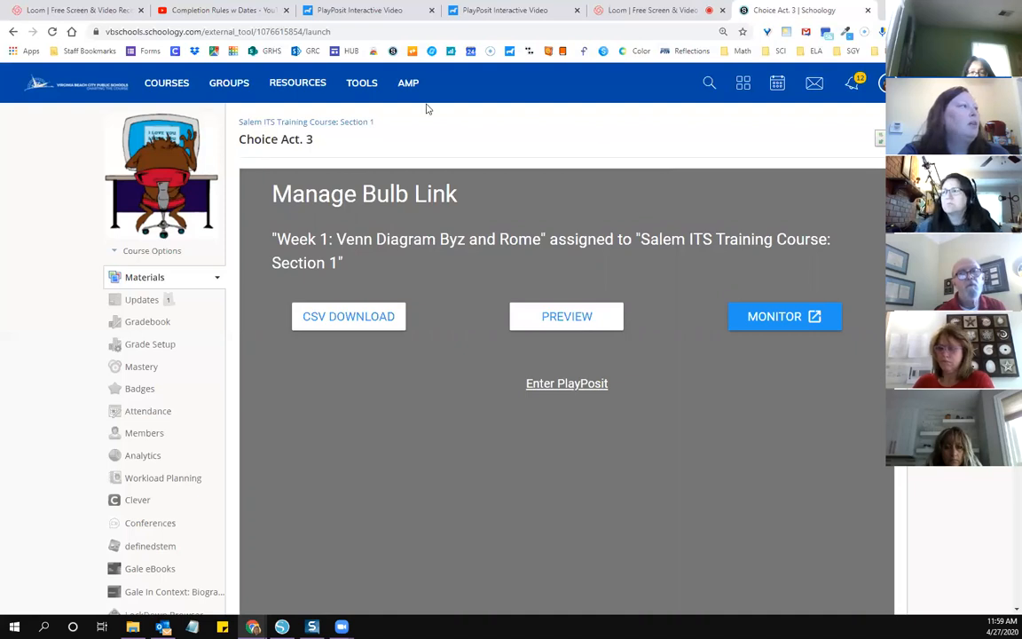
Step: Switch to PlayPosit and examine the bulbs and gradebook of the class "Salem Staff : Section 1"
{"action": "key", "text": "ctrl+3"}
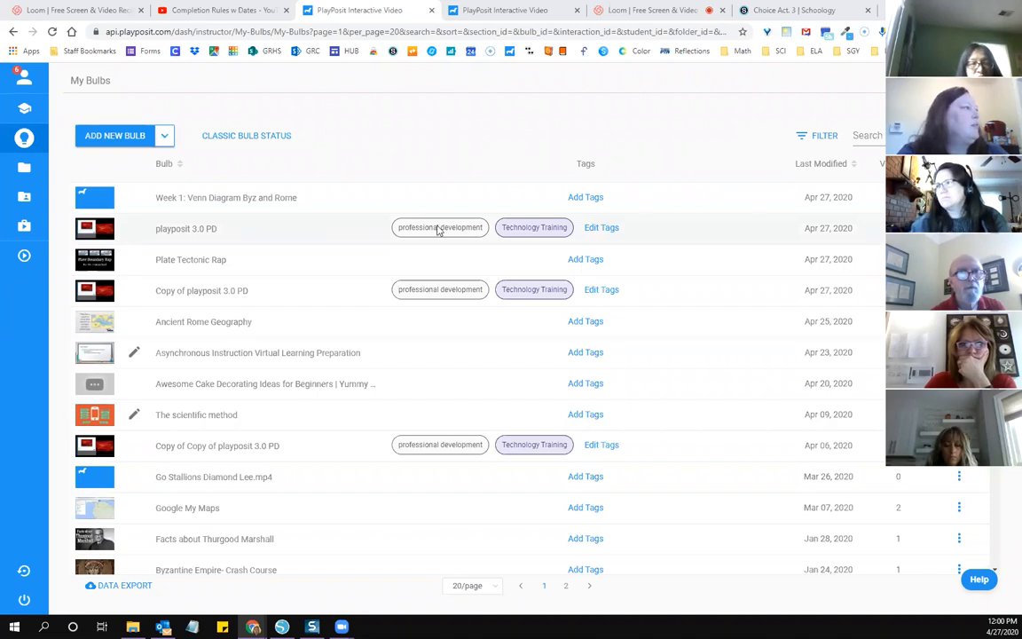
{"action": "mouse_move", "coordinate": [58, 205]}
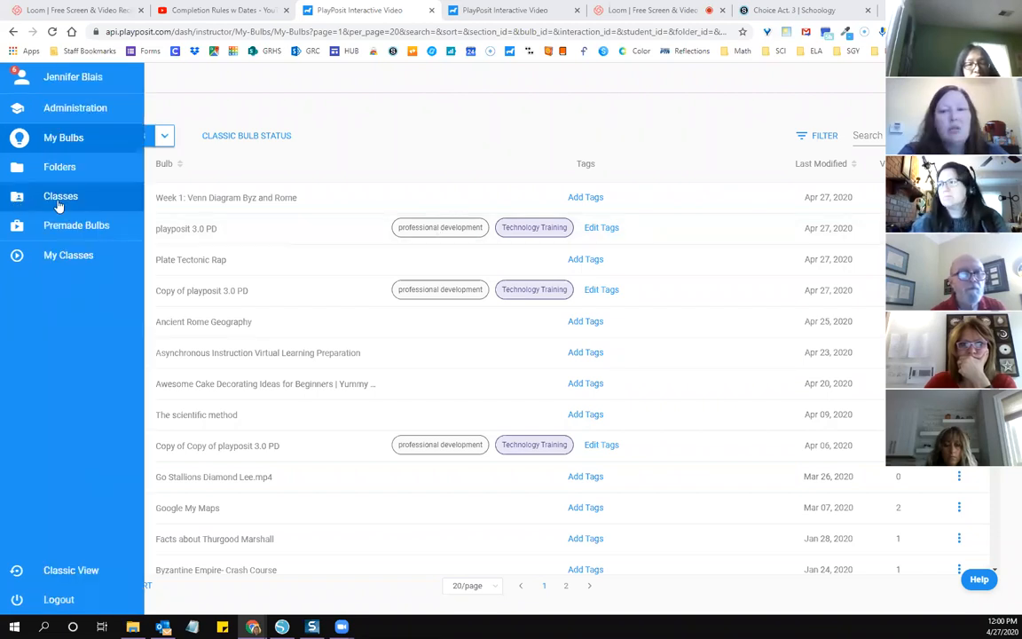
{"action": "left_click", "coordinate": [60, 204]}
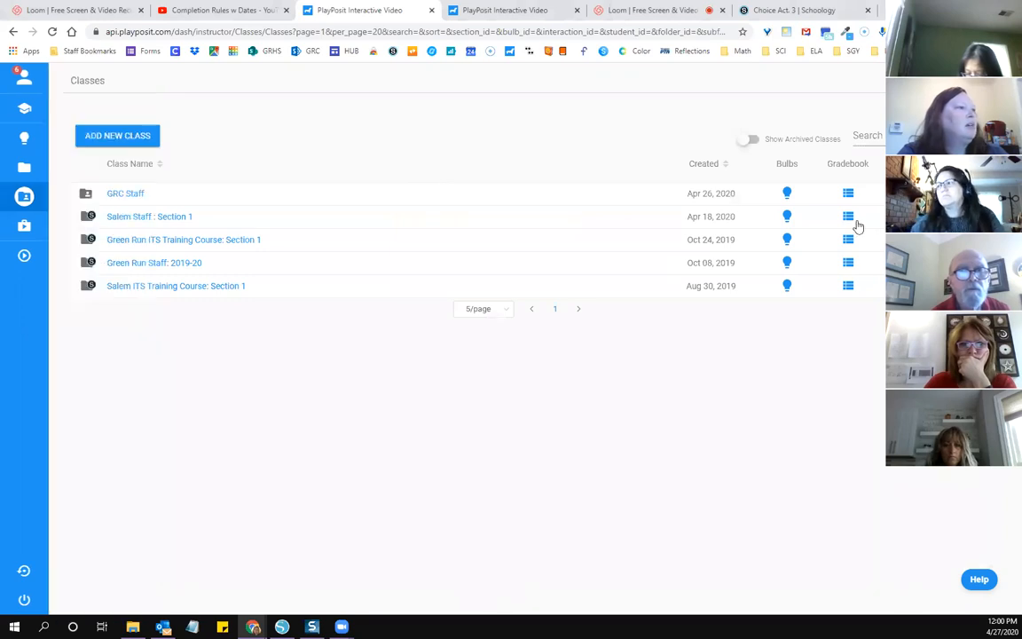
{"action": "left_click", "coordinate": [785, 216]}
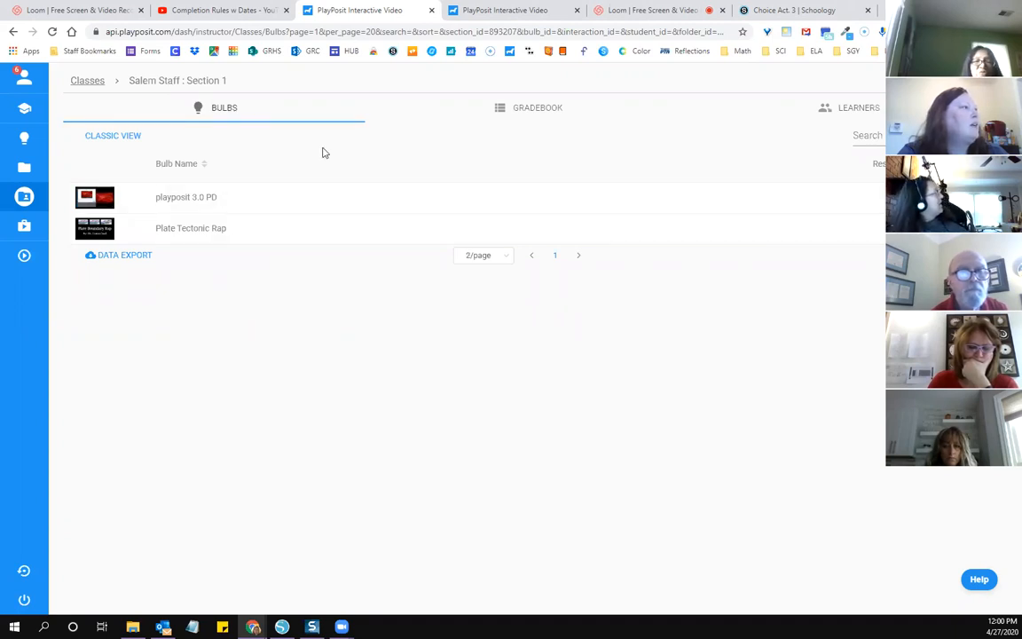
{"action": "left_click", "coordinate": [529, 110]}
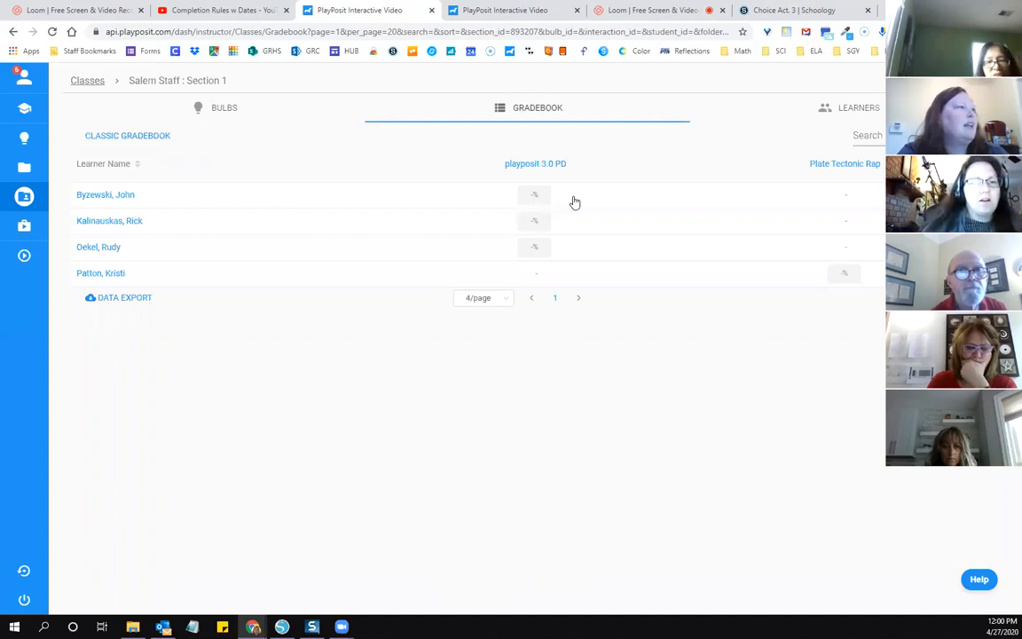
Step: Examine the first listed learner's interaction answers for the "playposit 3.0 PD" bulb
{"action": "left_click", "coordinate": [122, 196]}
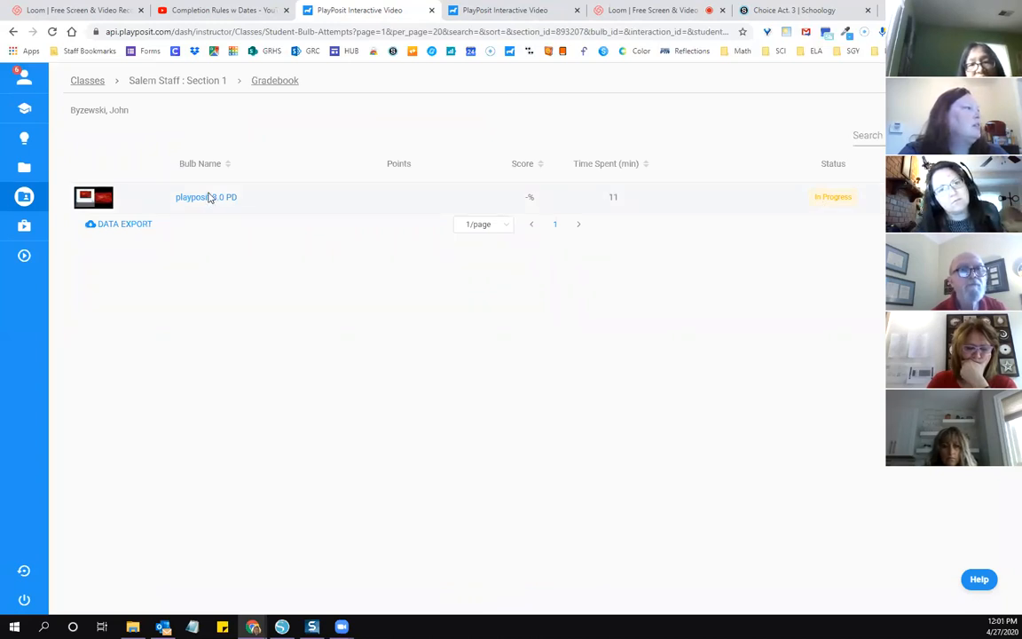
{"action": "left_click", "coordinate": [209, 197]}
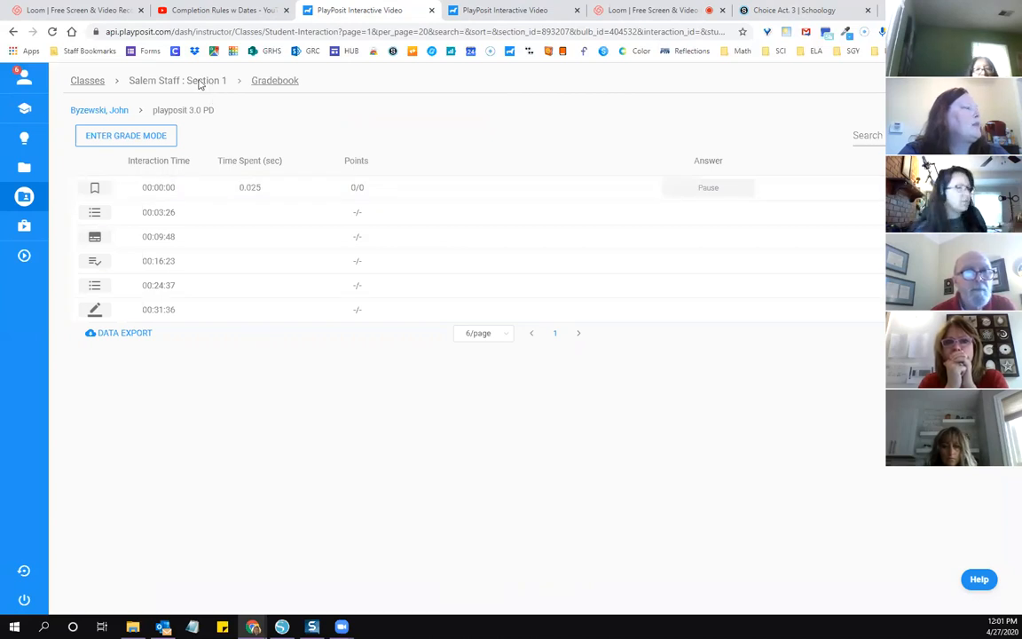
Step: In the Green Run ITS Training Course gradebook, give the ungraded written answer at 00:31:36 of "playposit 3.0 PD" 3 points and save the grades
{"action": "left_click", "coordinate": [88, 82]}
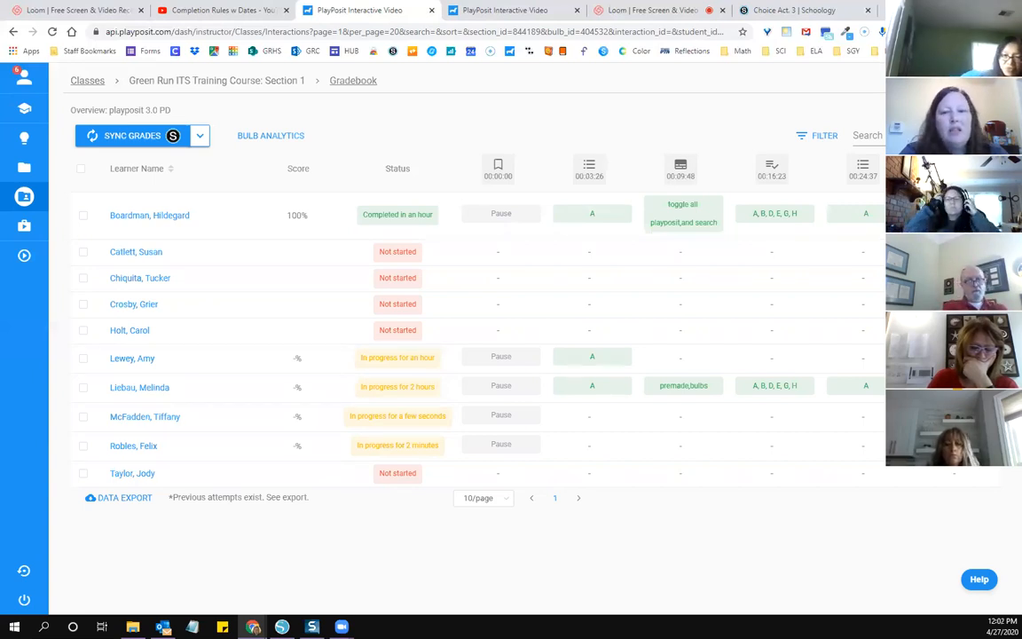
{"action": "left_click", "coordinate": [729, 288]}
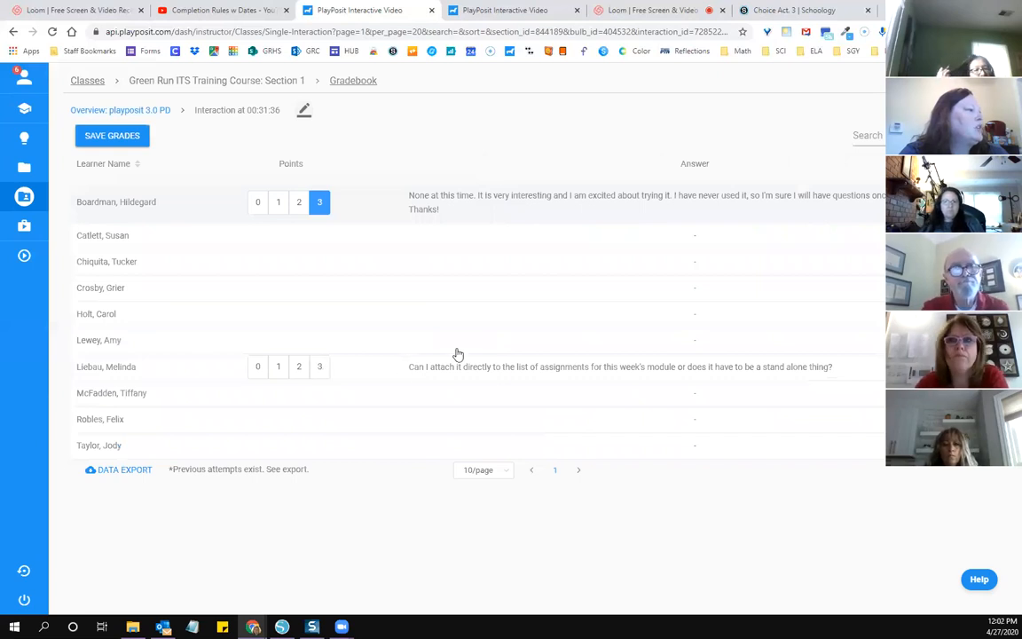
{"action": "left_click", "coordinate": [319, 366]}
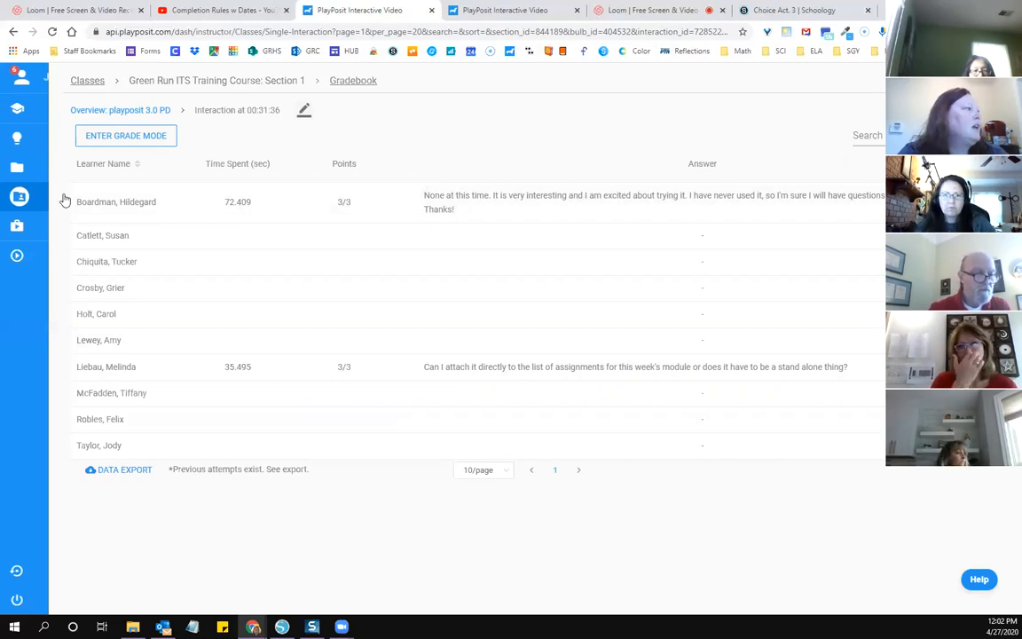
{"action": "mouse_move", "coordinate": [68, 137]}
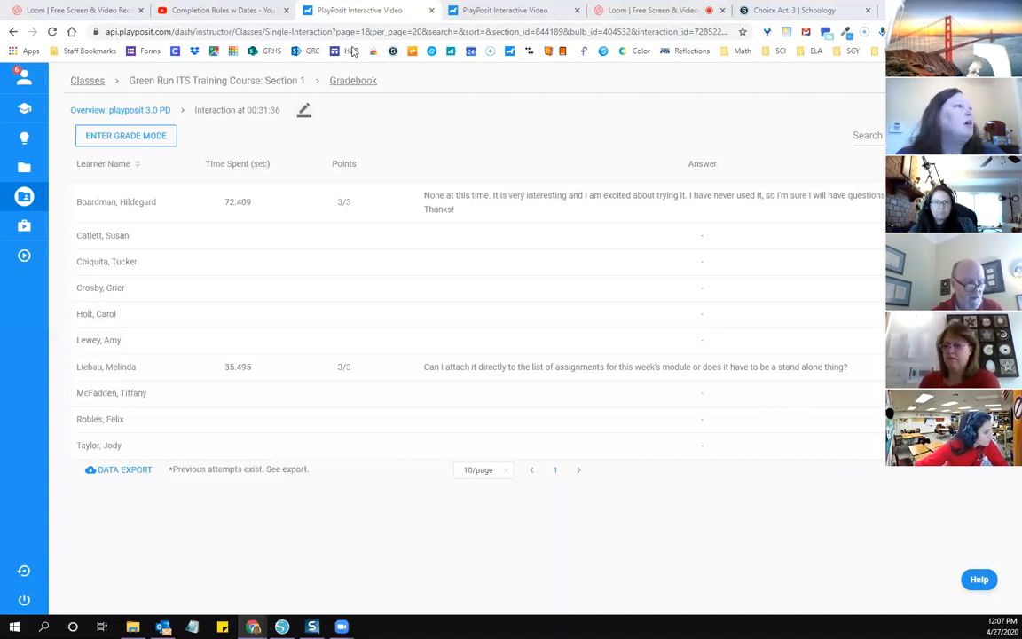
Step: Switch to Schoology and start a folder titled "Playposit Training 4/27" between "Choice Act. 3" and "Continuity of Learning" in the Salem ITS Training Course materials
{"action": "left_click", "coordinate": [773, 13]}
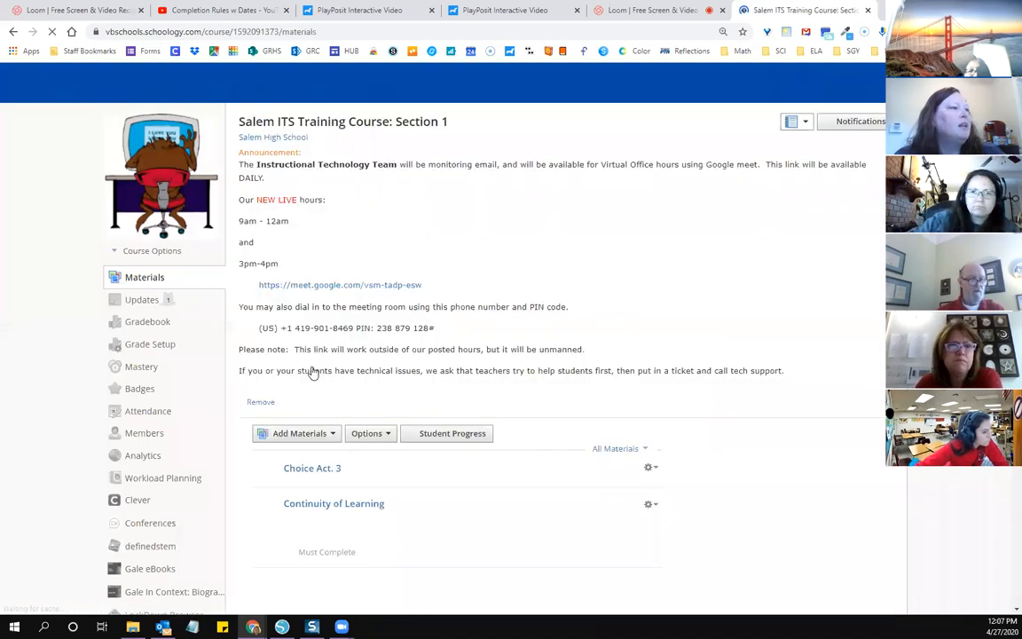
{"action": "scroll", "coordinate": [313, 373], "scroll_direction": "down", "scroll_amount": 2}
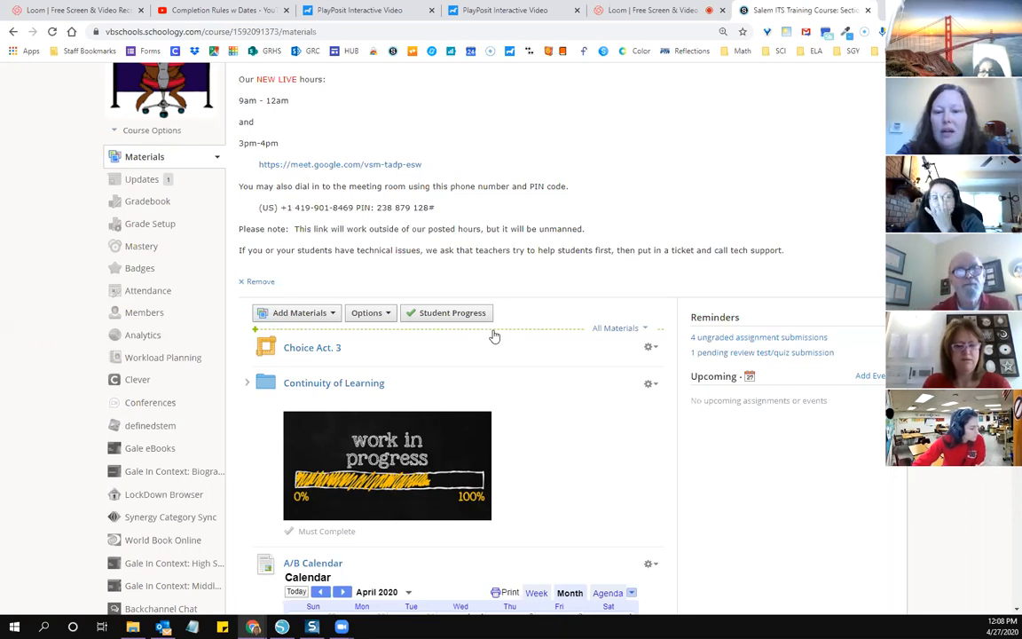
{"action": "left_click_drag", "start_coordinate": [483, 363], "coordinate": [391, 387]}
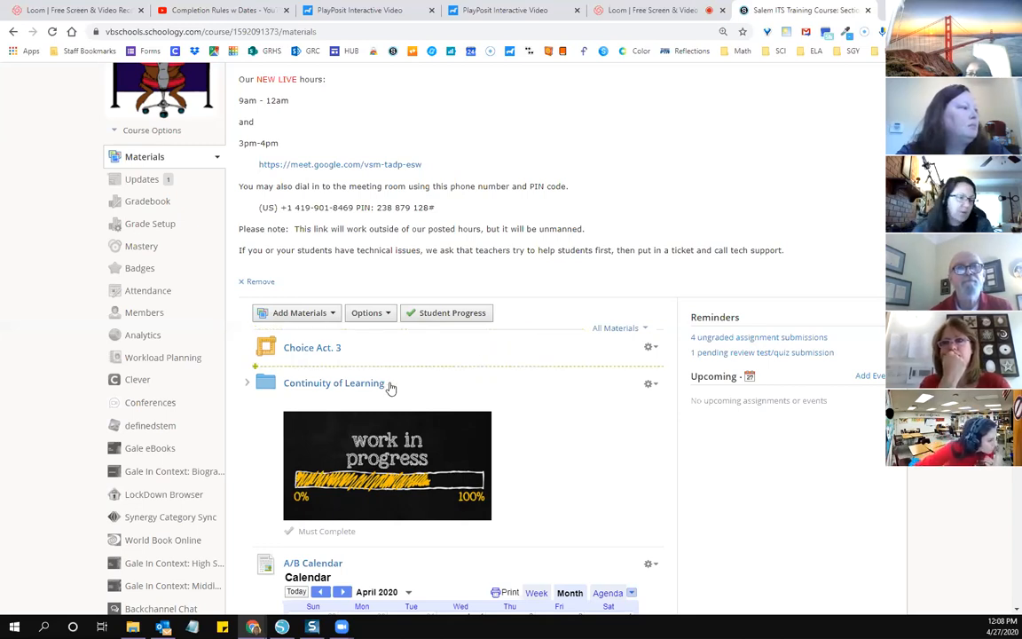
{"action": "left_click", "coordinate": [390, 368]}
{"action": "left_click", "coordinate": [322, 385]}
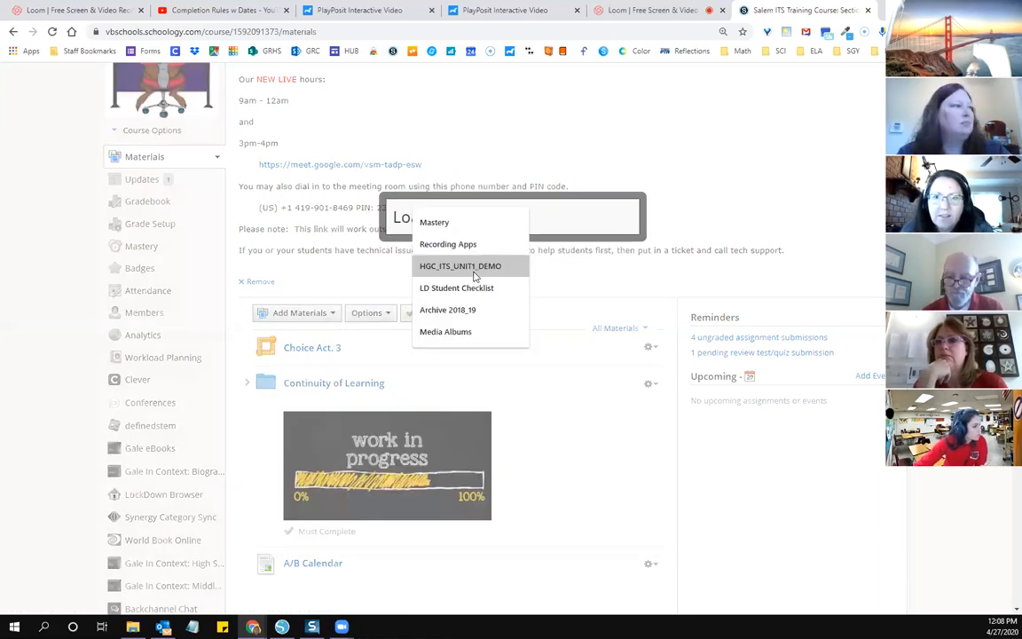
{"action": "left_click", "coordinate": [474, 267]}
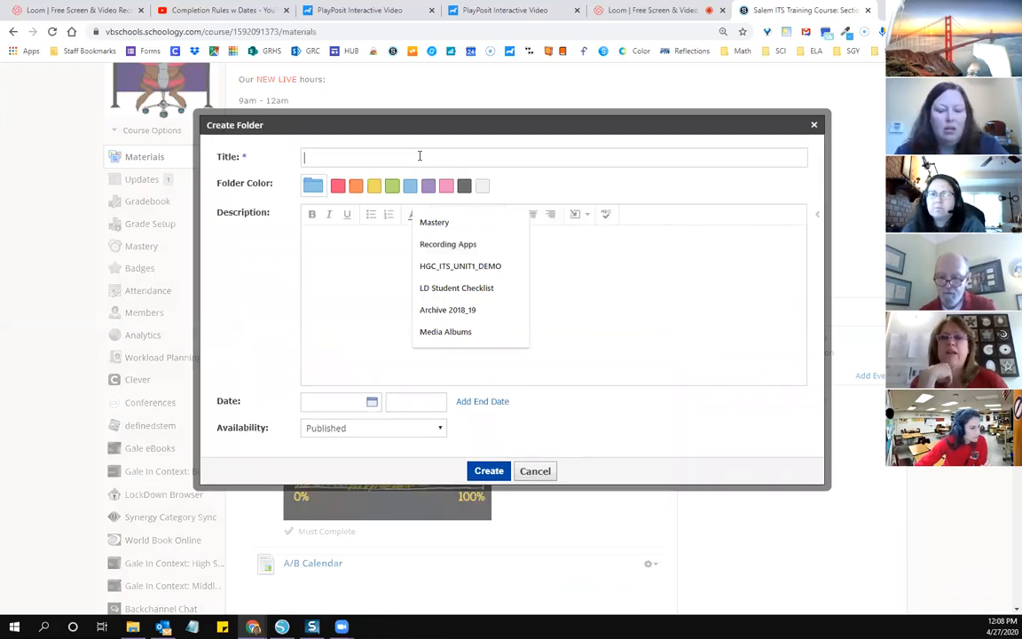
{"action": "type", "text": "Playposit "}
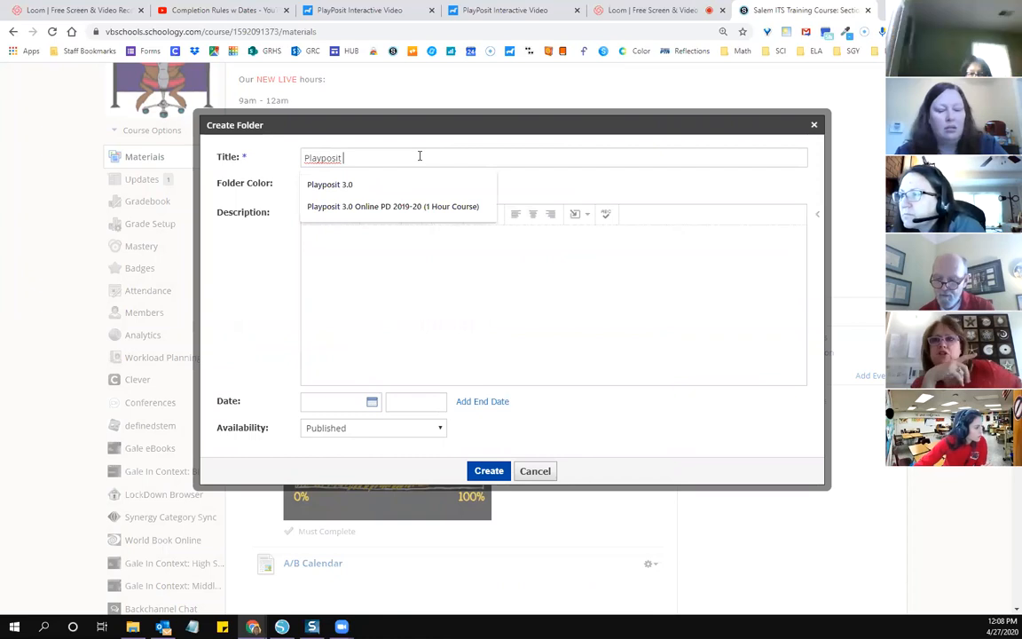
{"action": "type", "text": "Training"}
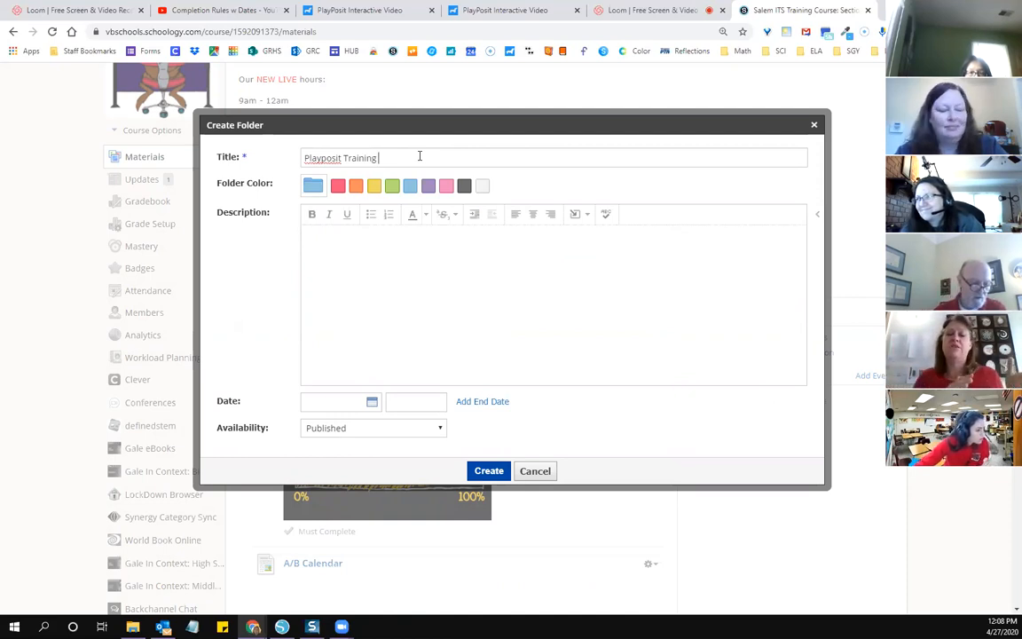
{"action": "type", "text": "4"}
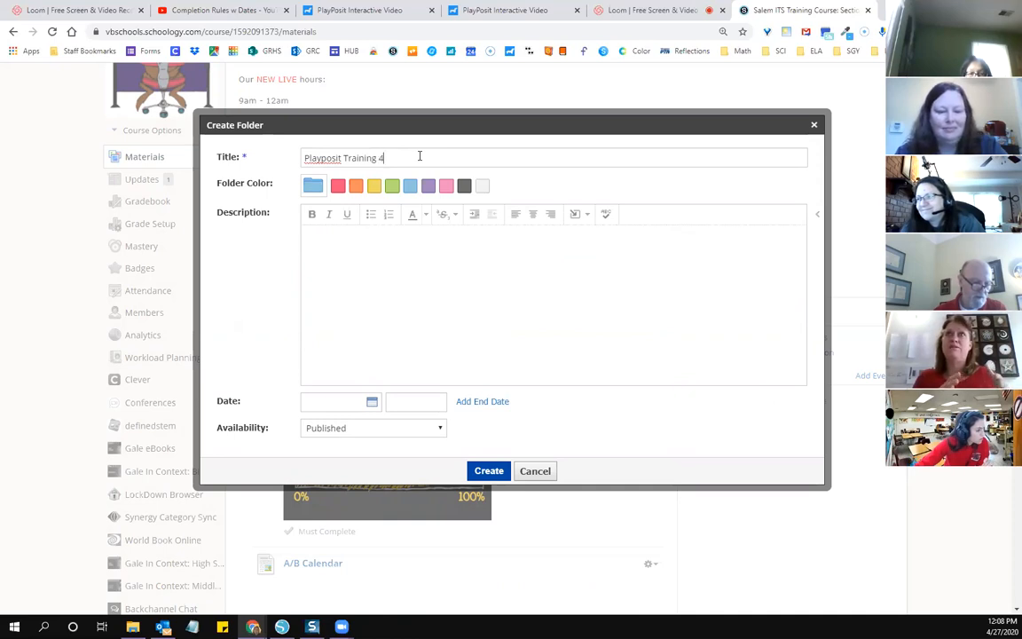
{"action": "type", "text": "/27"}
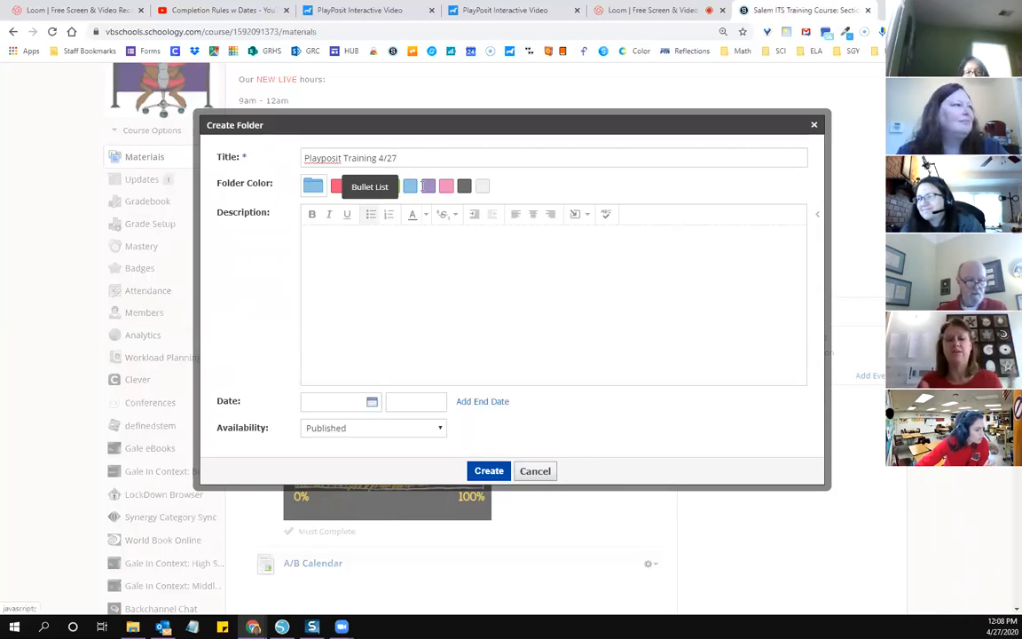
Step: Give the new folder a pink color and the description "Coming Soon", and create it
{"action": "left_click", "coordinate": [445, 187]}
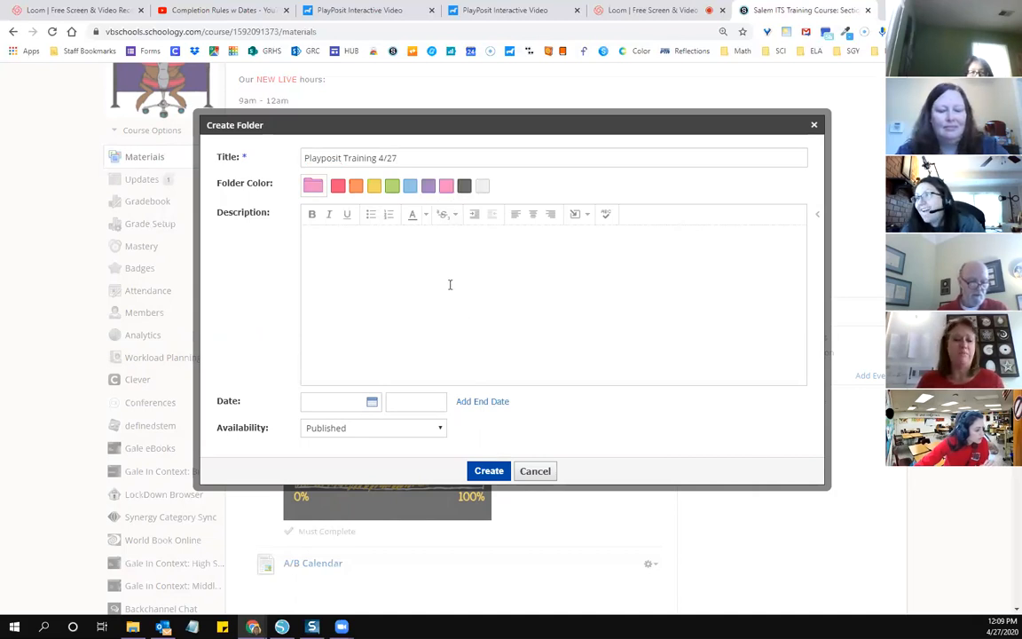
{"action": "type", "text": "Coming Soon"}
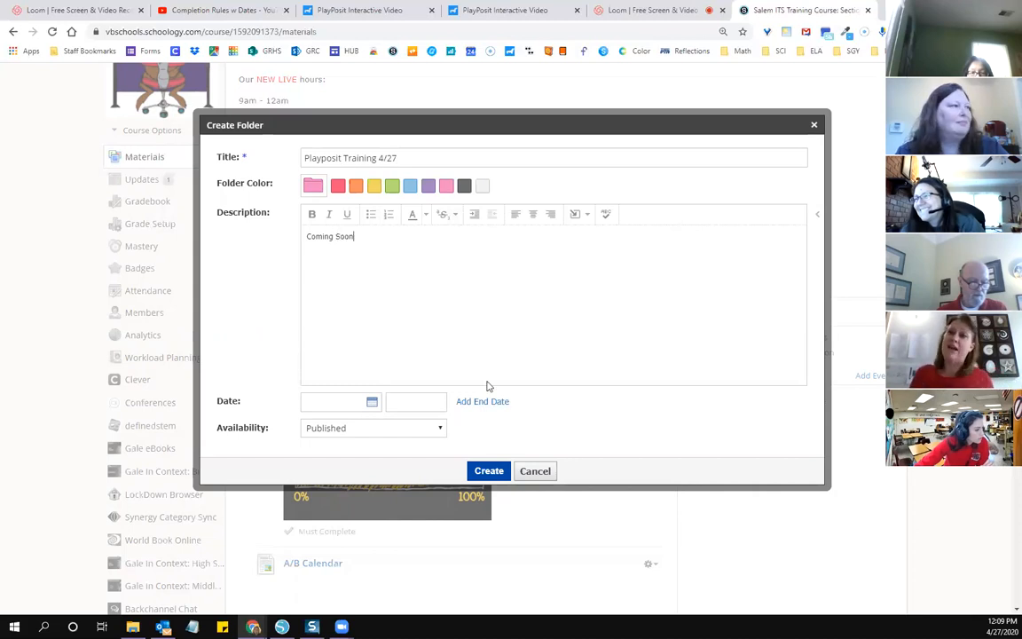
{"action": "left_click", "coordinate": [489, 471]}
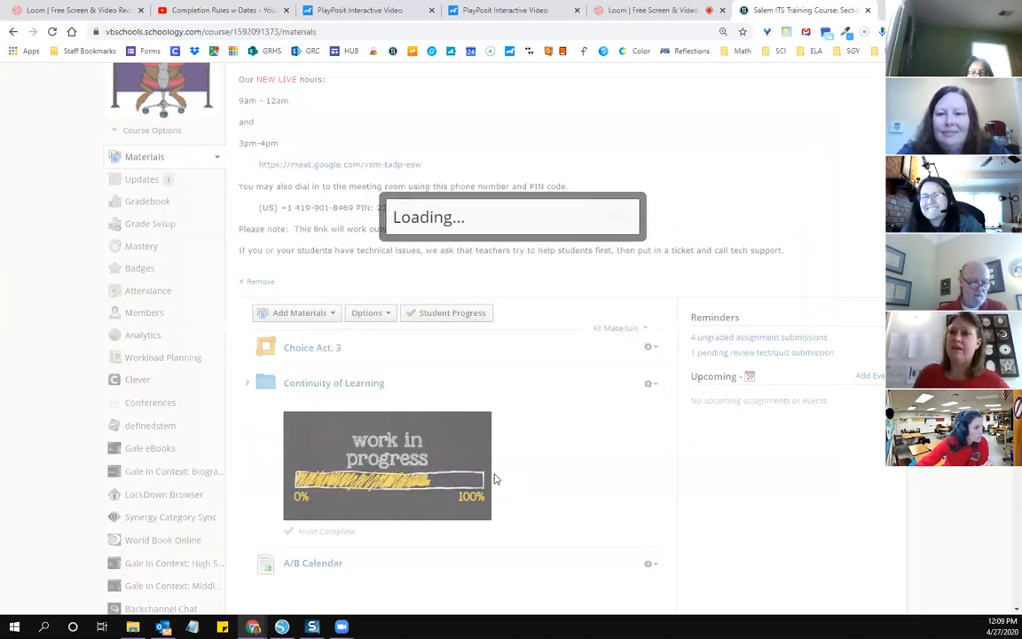